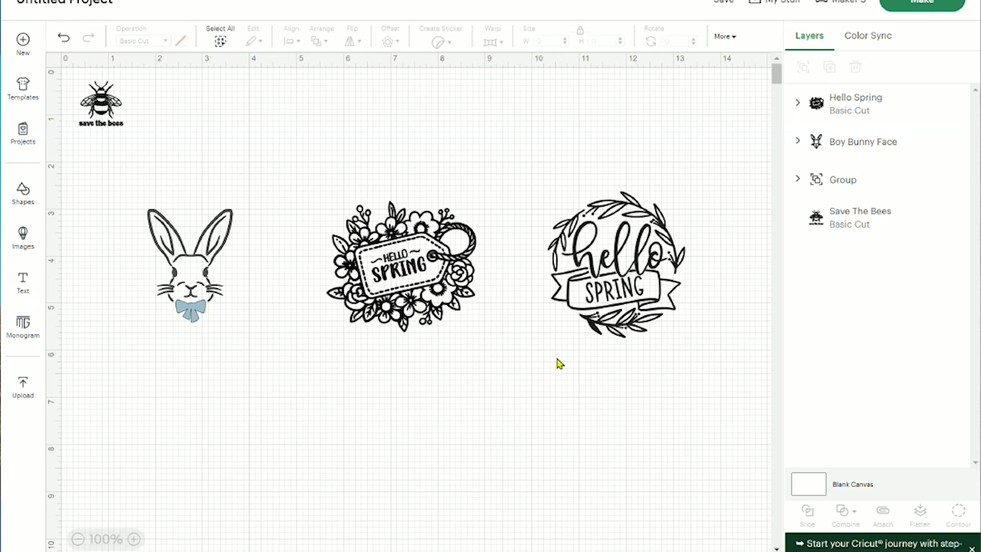
# Ungroup the Boy Bunny Face image into separate layers for the face and the bow tie.
pyautogui.click(200, 286)
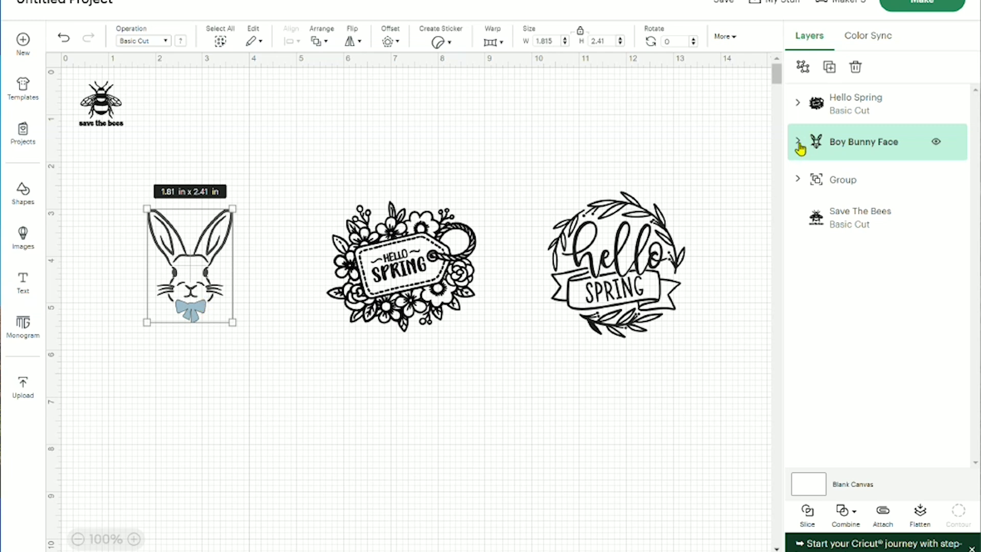
pyautogui.click(803, 71)
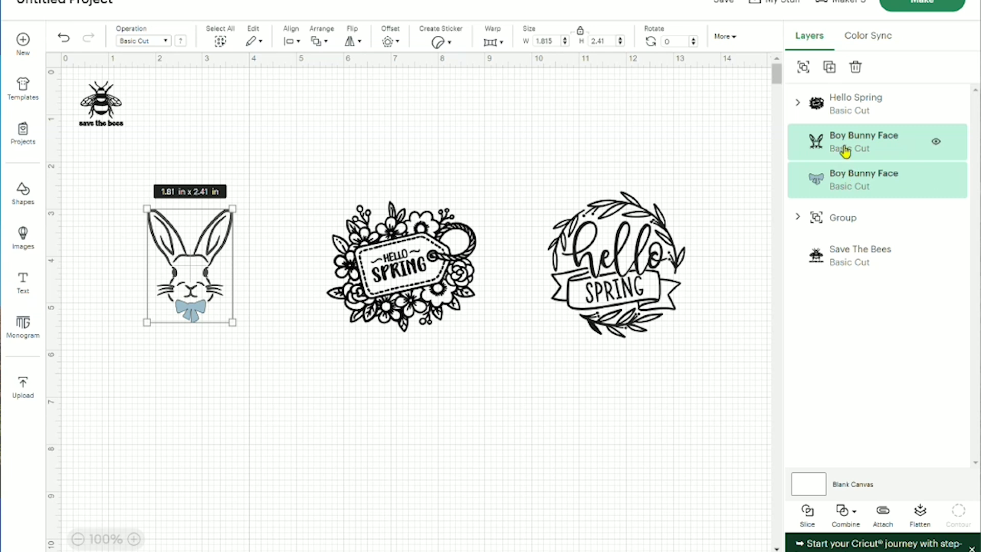
pyautogui.click(846, 150)
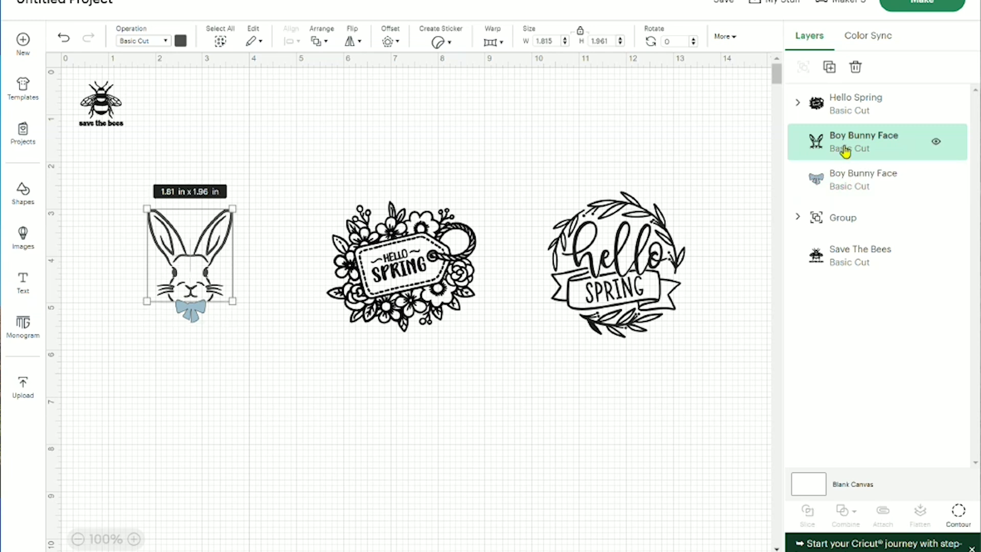
# Change the bunny's bow tie to navy blue from the material colors.
pyautogui.click(841, 187)
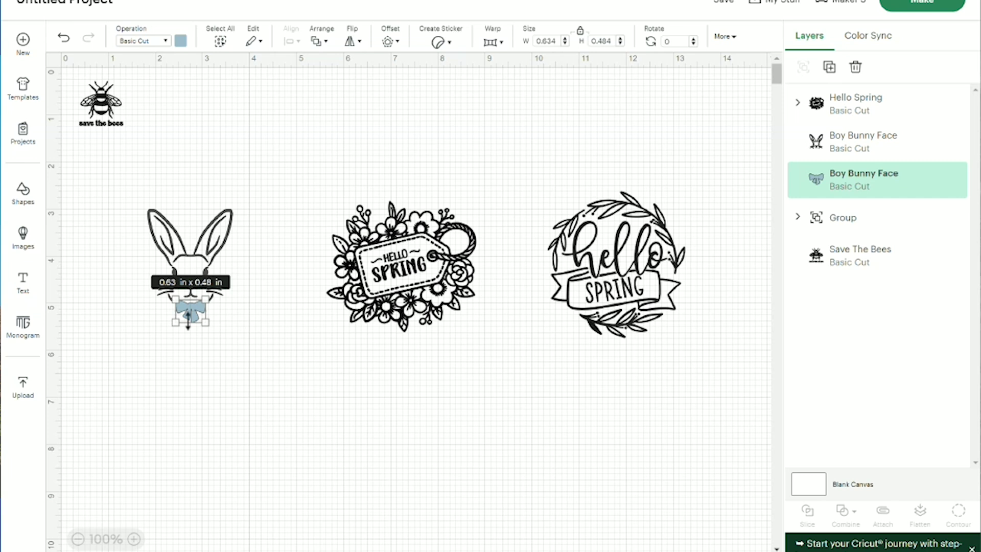
pyautogui.click(181, 40)
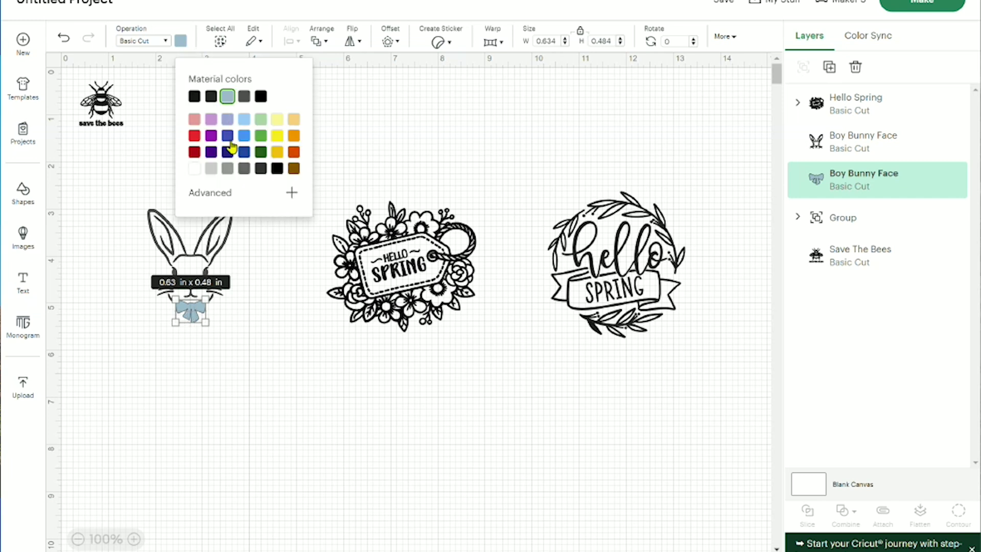
pyautogui.click(243, 152)
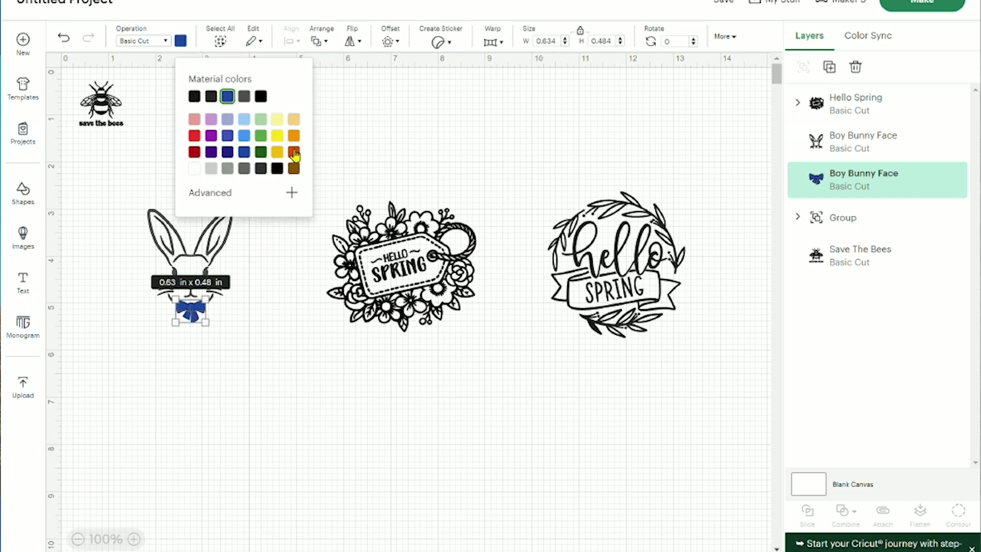
pyautogui.click(228, 152)
pyautogui.click(320, 142)
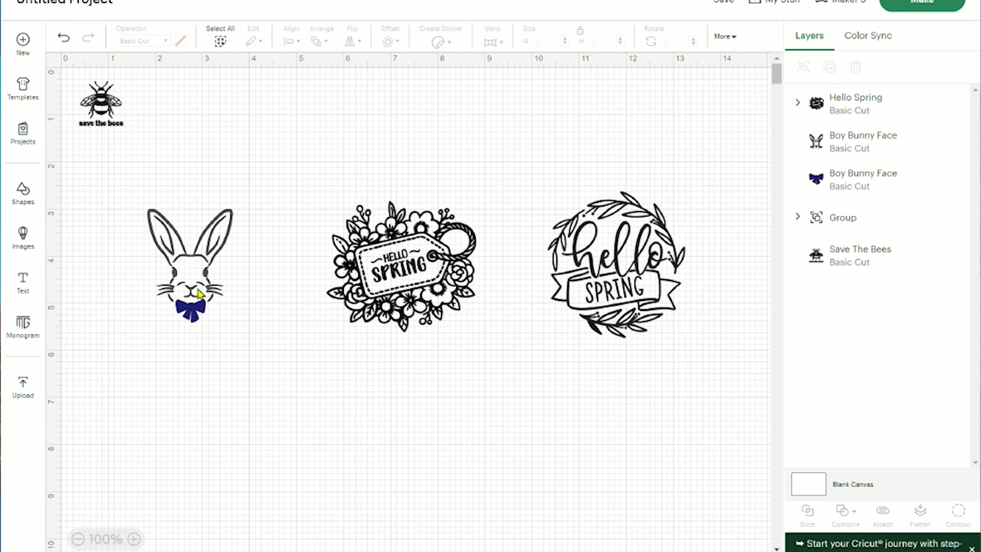
# Undo the Unite on the floral Hello Spring tag design and go through its separate layers one by one.
pyautogui.click(404, 288)
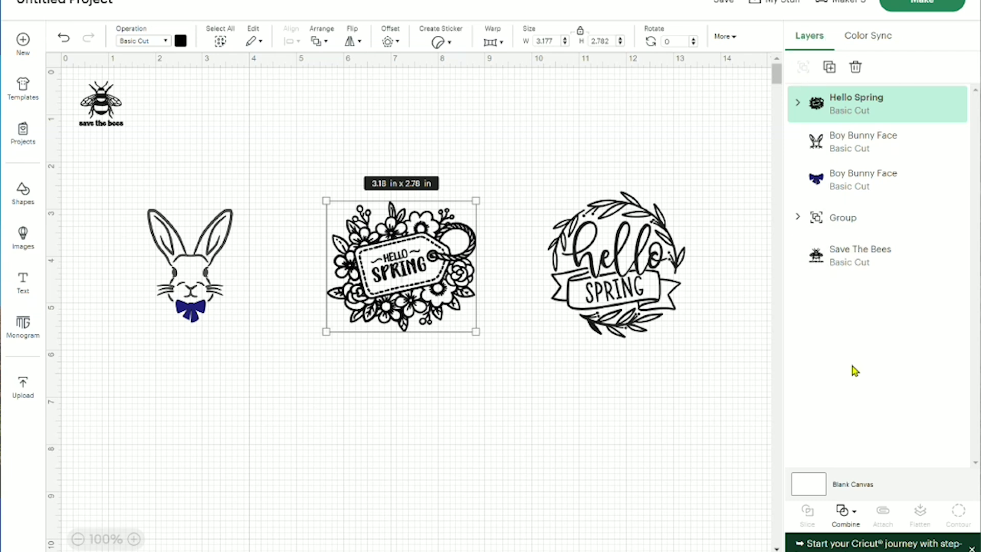
pyautogui.click(852, 520)
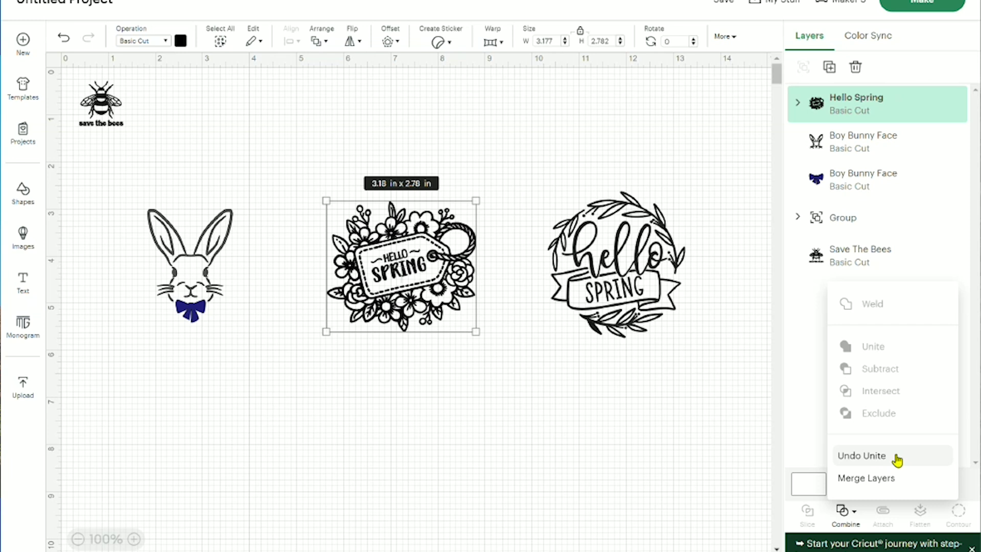
pyautogui.click(898, 459)
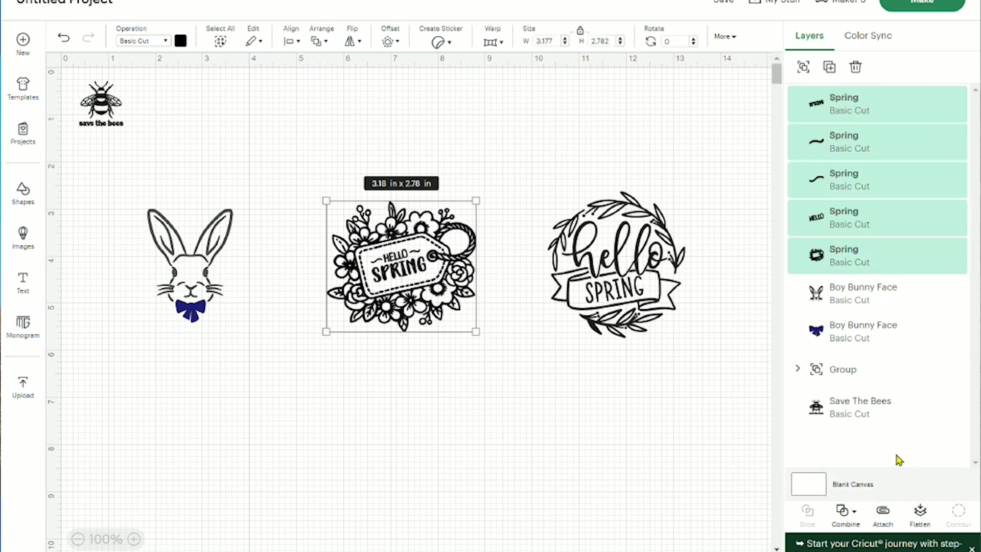
pyautogui.click(845, 254)
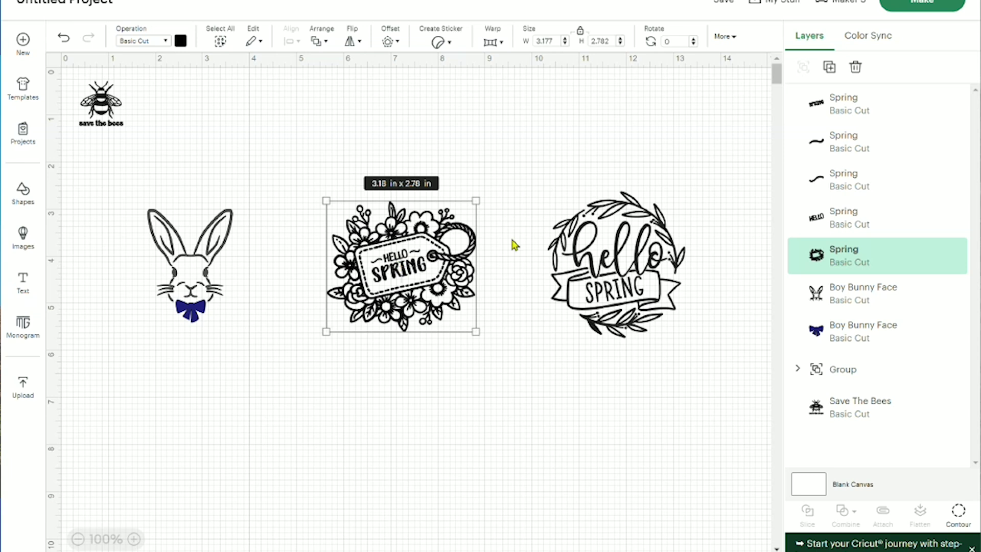
pyautogui.click(848, 221)
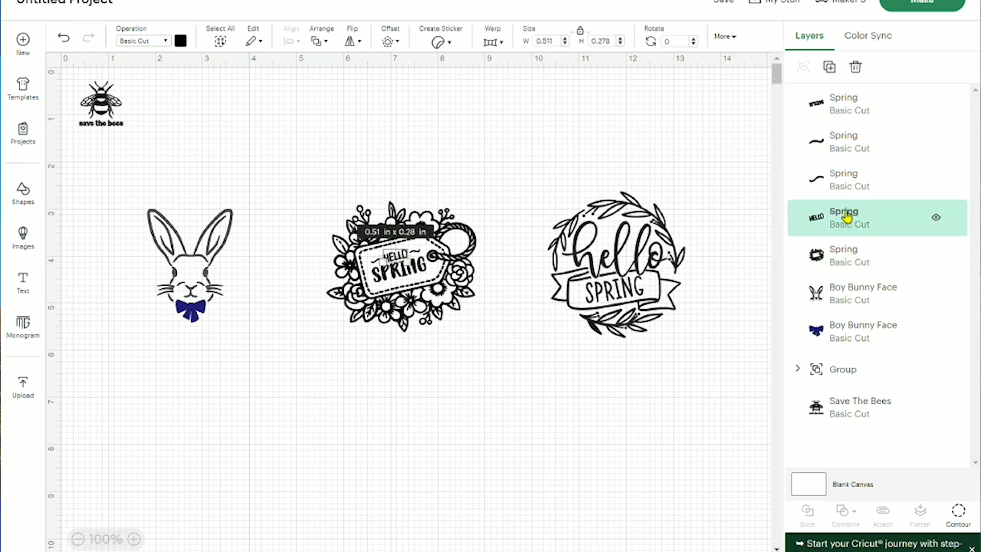
pyautogui.click(842, 181)
pyautogui.click(840, 142)
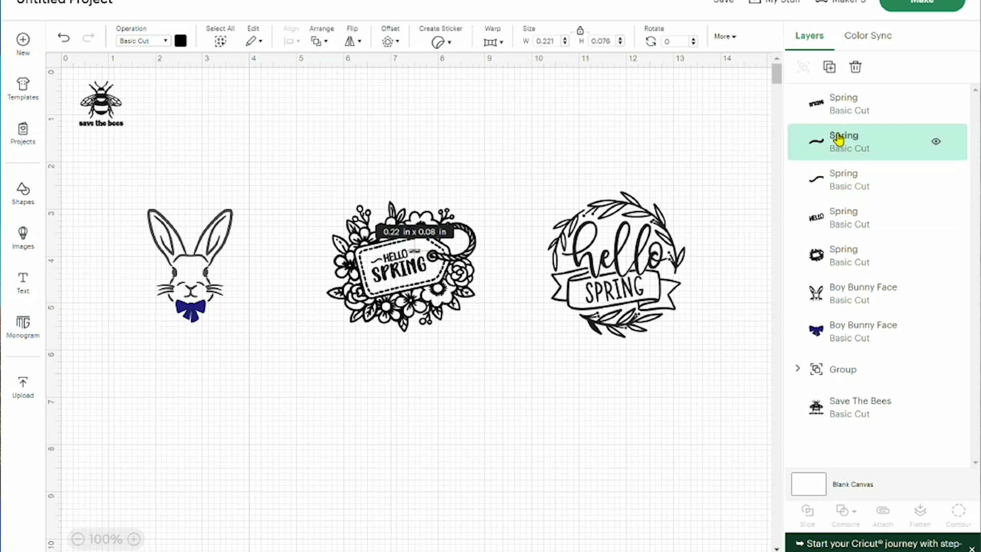
# Delete the word SPRING, both small swashes and the word HELLO from the floral tag, keeping the floral frame.
pyautogui.click(837, 115)
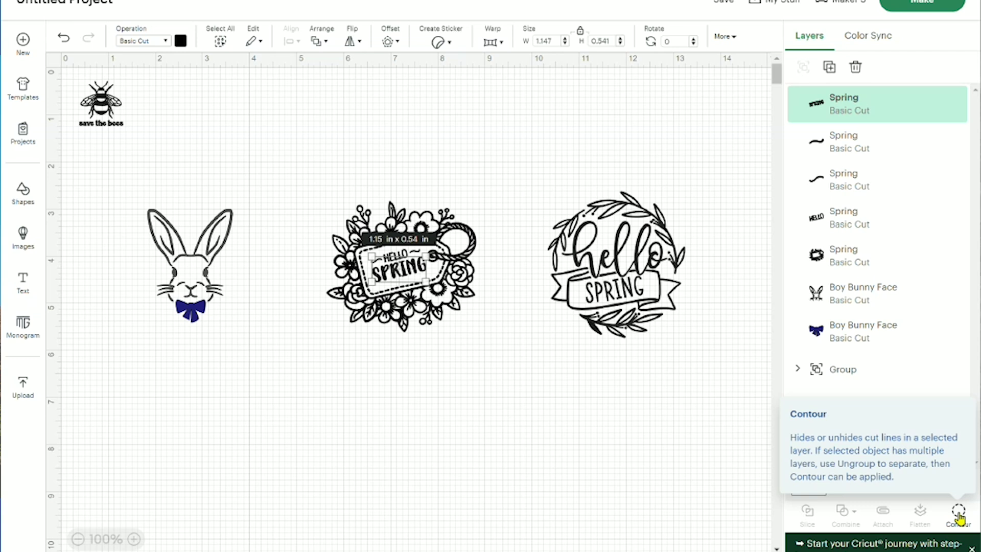
pyautogui.moveTo(879, 105)
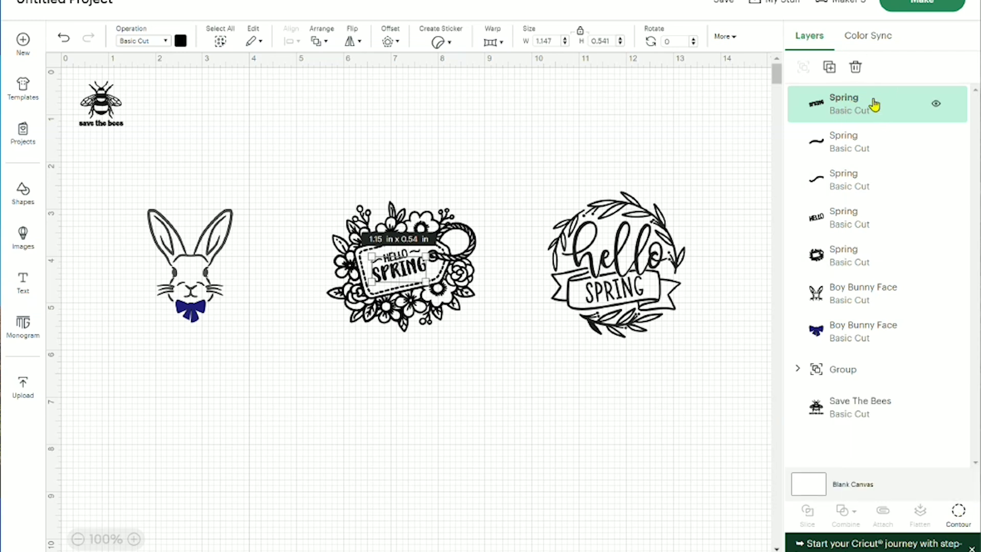
pyautogui.click(855, 67)
pyautogui.click(844, 101)
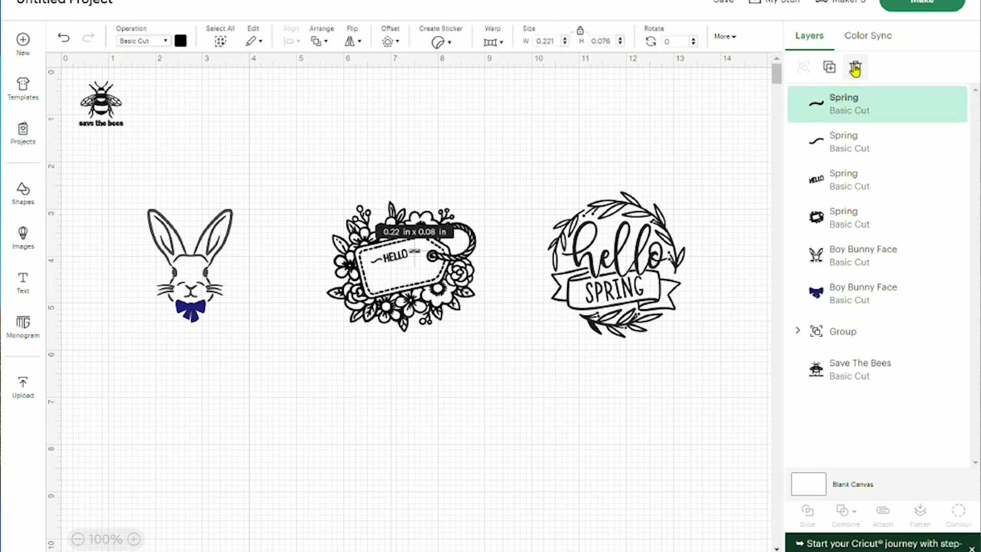
pyautogui.click(855, 66)
pyautogui.click(850, 106)
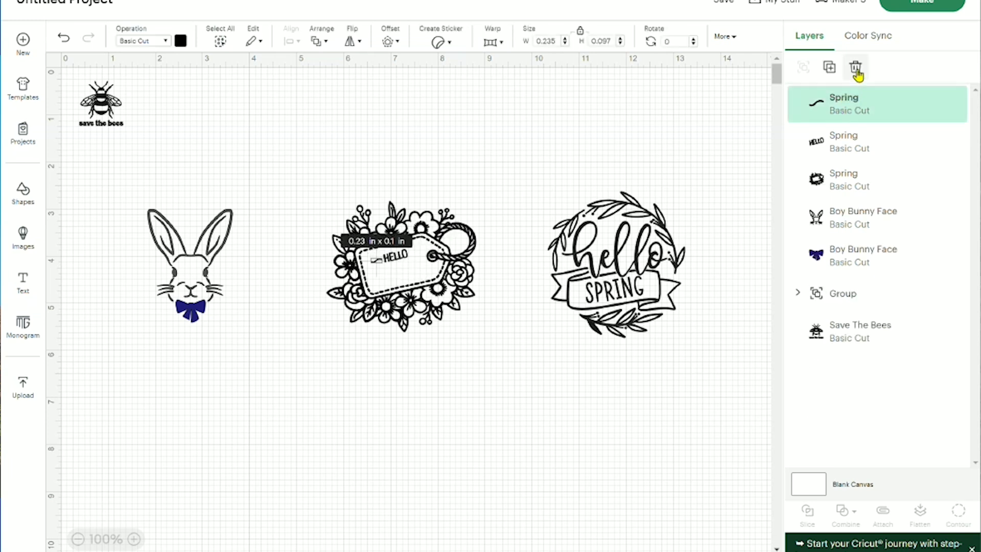
pyautogui.click(855, 67)
pyautogui.click(843, 115)
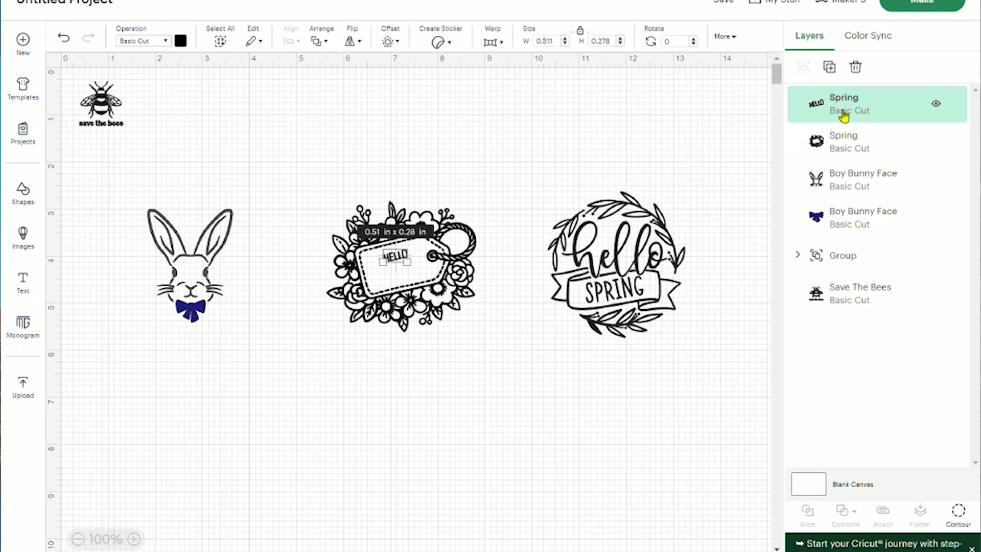
pyautogui.click(857, 69)
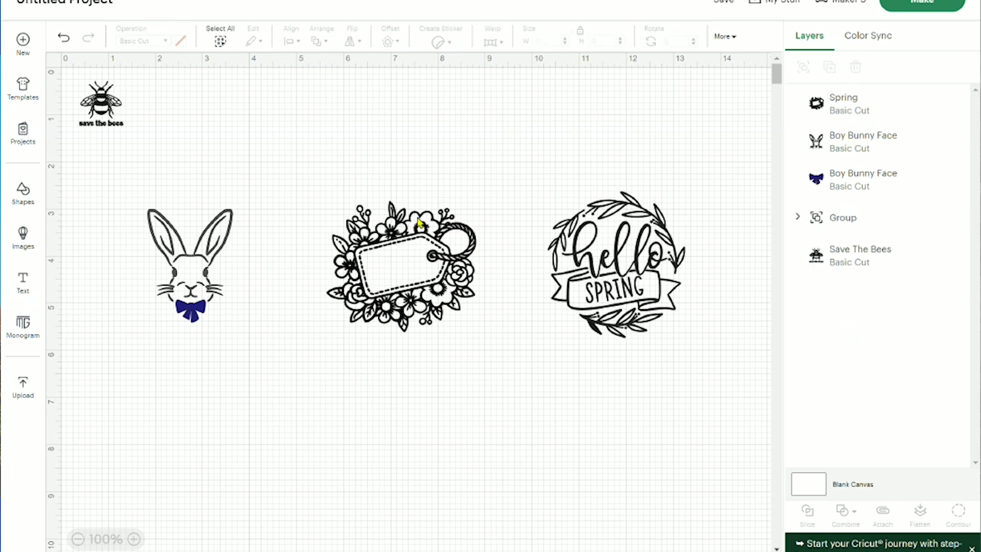
# Try hiding the contour of the large flower beneath the tag with Contour, restore it and leave the contour editor.
pyautogui.click(404, 258)
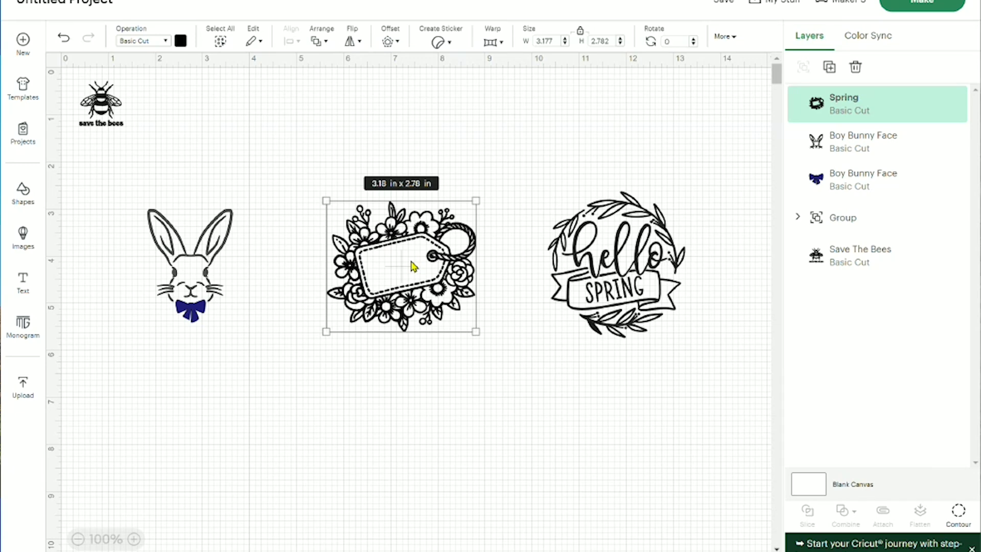
pyautogui.click(958, 516)
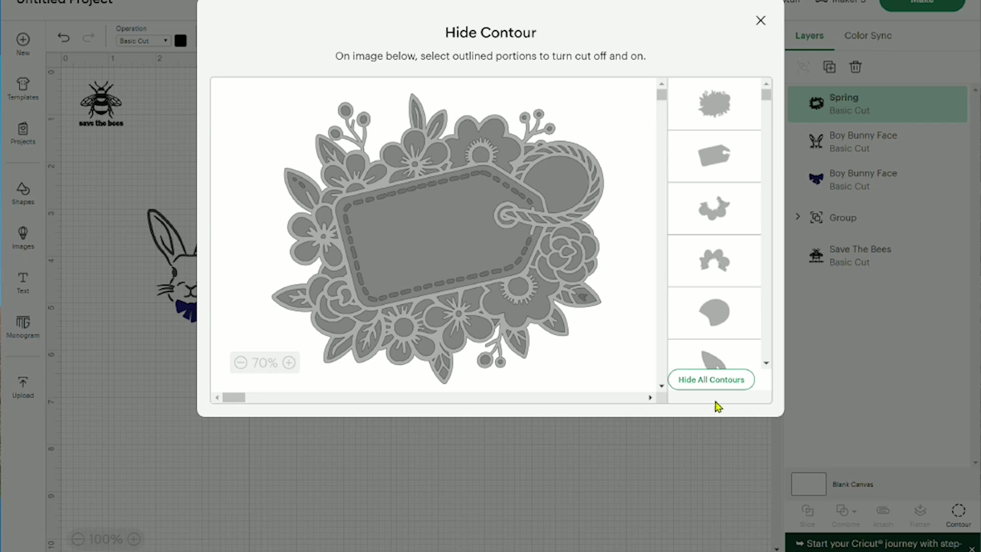
pyautogui.click(538, 312)
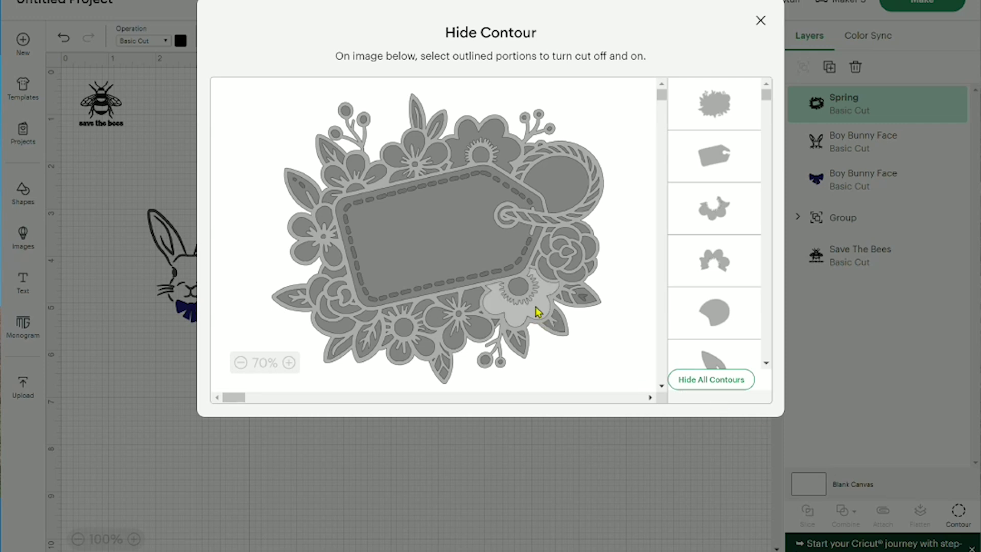
pyautogui.click(538, 311)
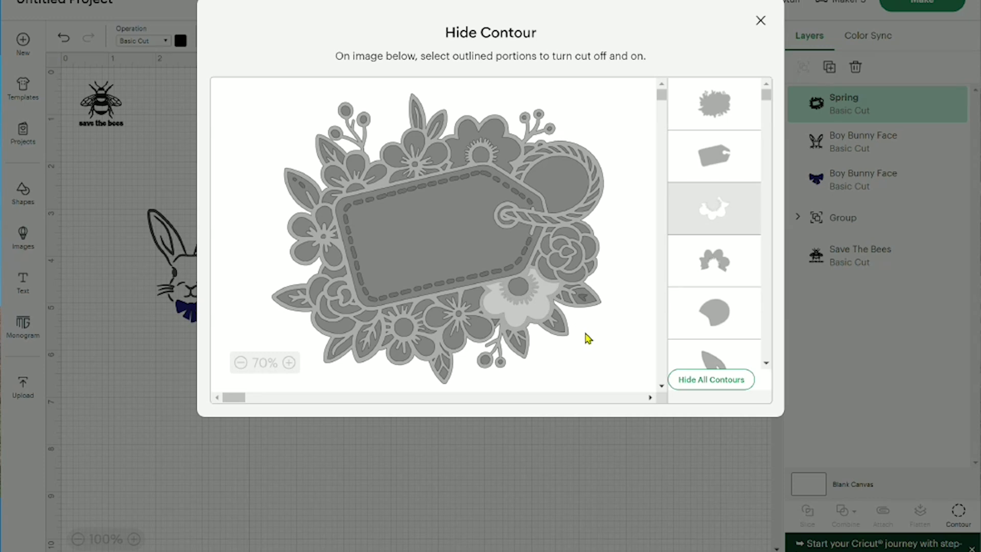
pyautogui.click(540, 311)
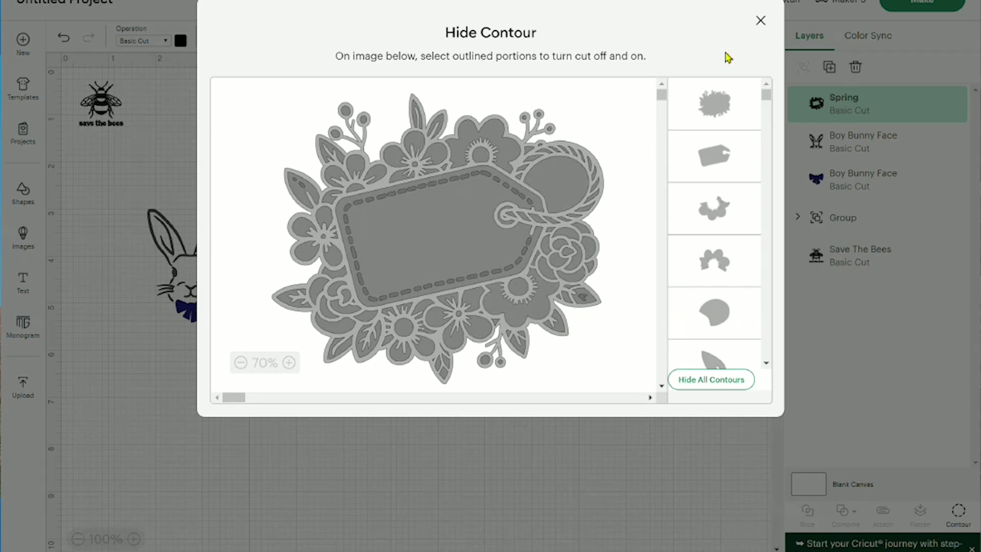
pyautogui.click(760, 20)
# Ungroup the round Hello Spring Wreath design and select its layers in turn to identify the part each one holds.
pyautogui.click(591, 290)
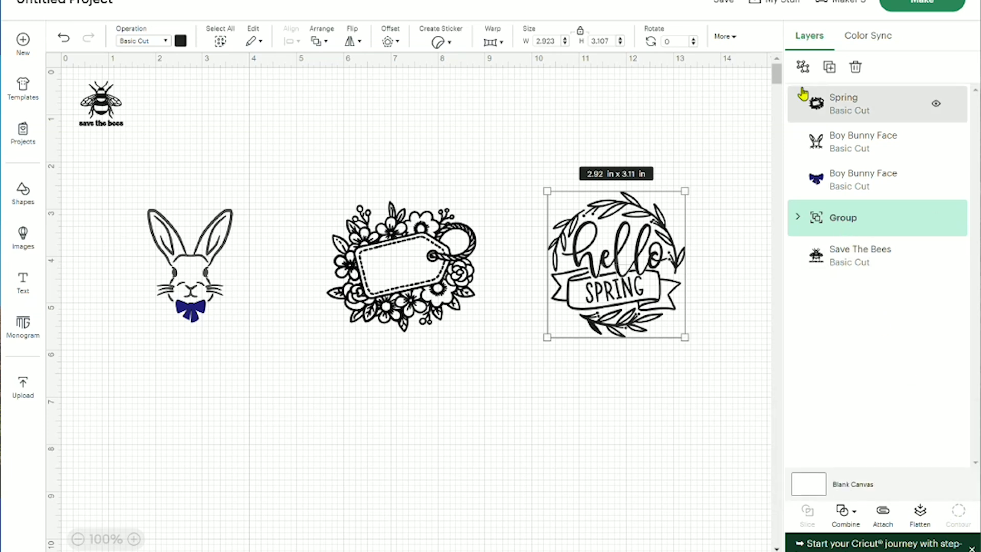
pyautogui.click(802, 67)
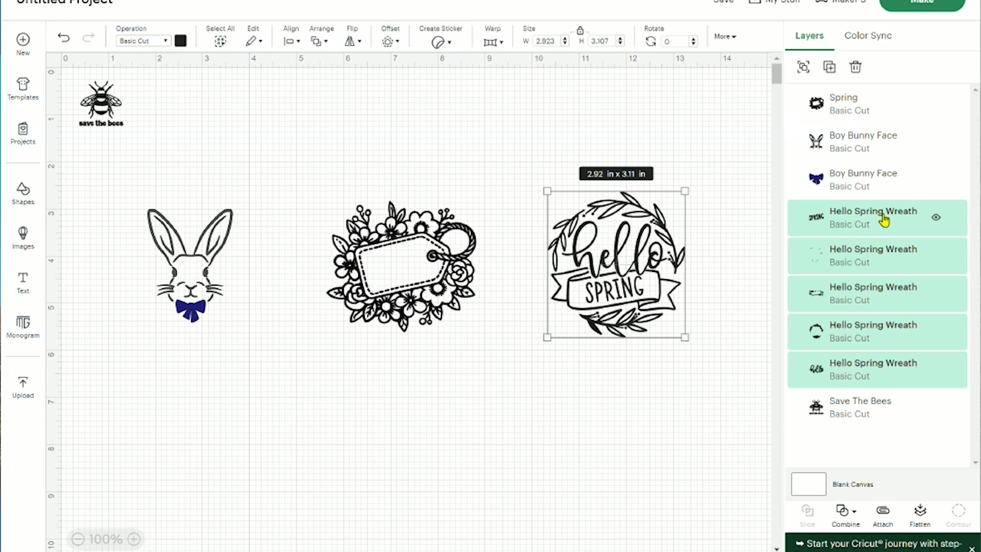
pyautogui.click(852, 262)
pyautogui.click(856, 297)
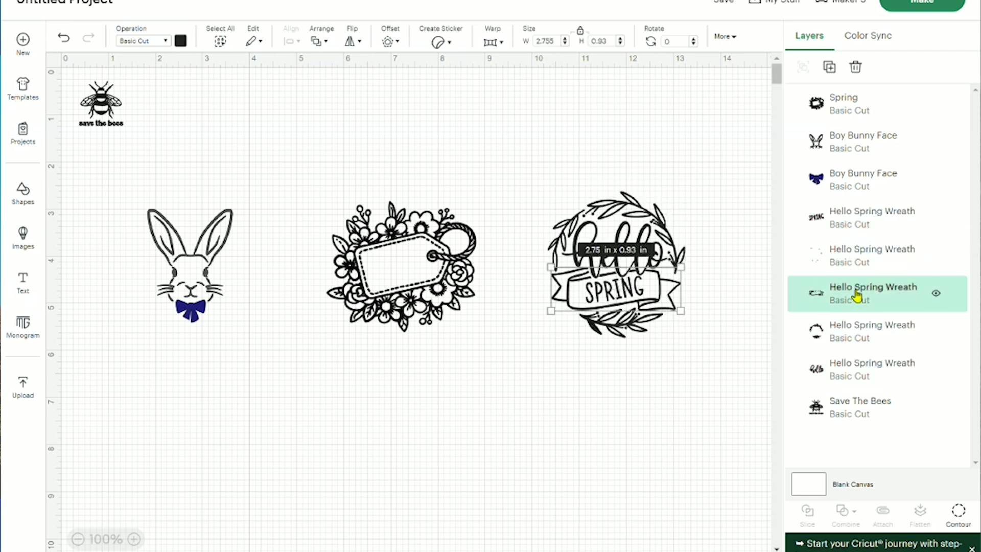
pyautogui.click(855, 337)
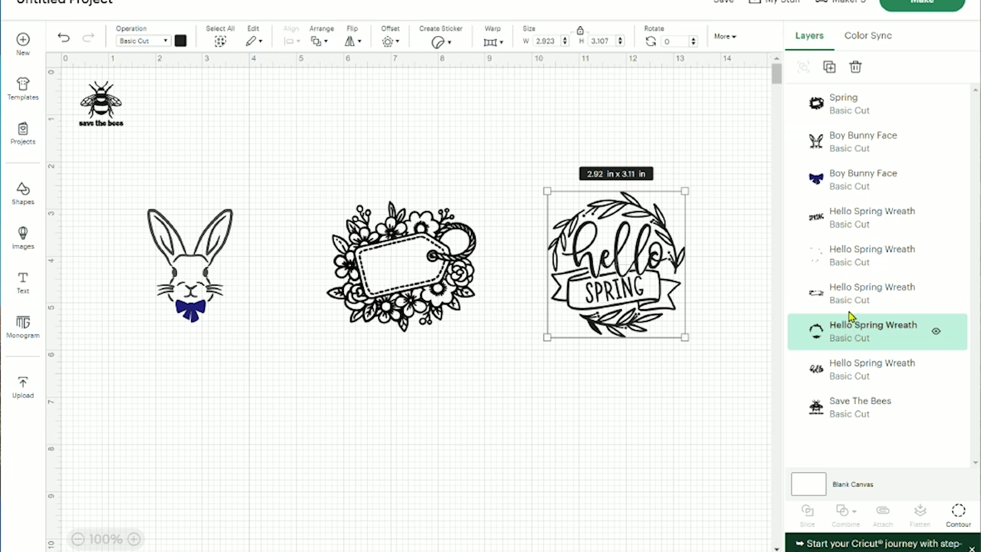
pyautogui.click(844, 296)
pyautogui.click(843, 263)
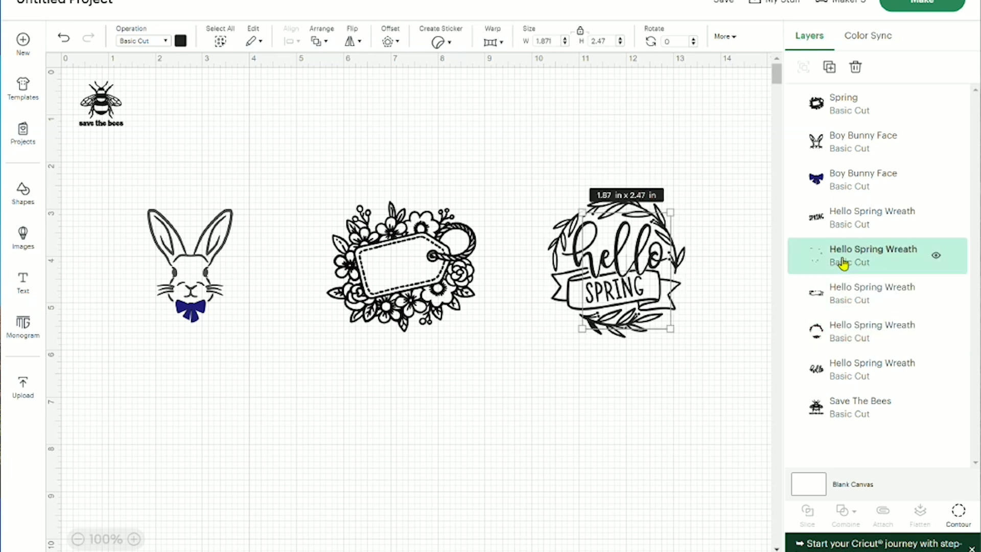
pyautogui.click(835, 219)
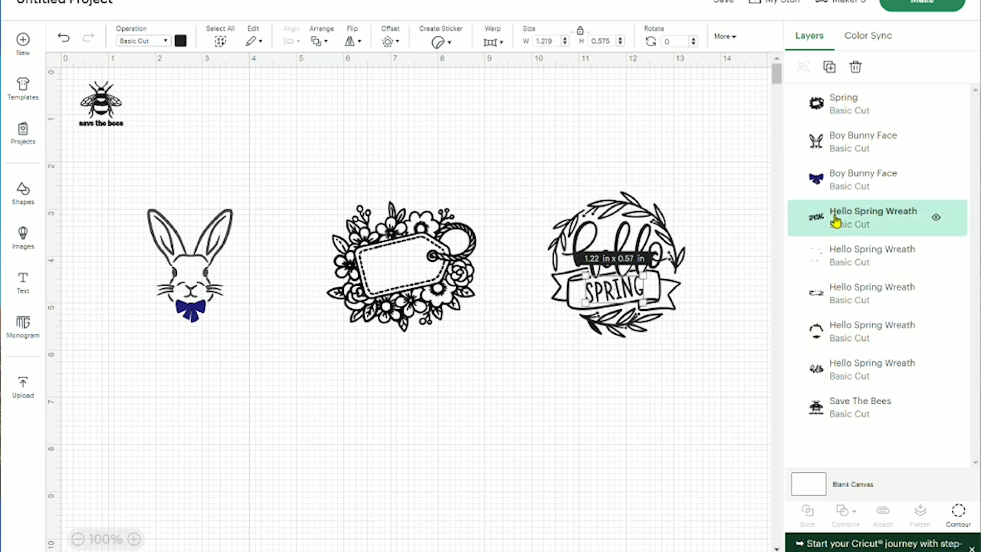
pyautogui.click(834, 254)
# Change the leafy wreath layer of the Hello Spring Wreath design to dark green.
pyautogui.click(842, 324)
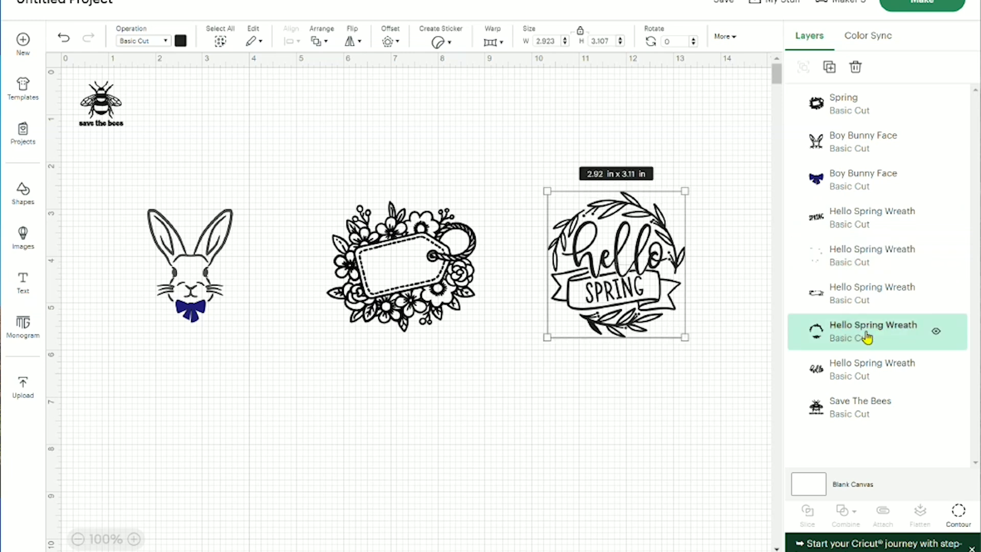
pyautogui.click(181, 42)
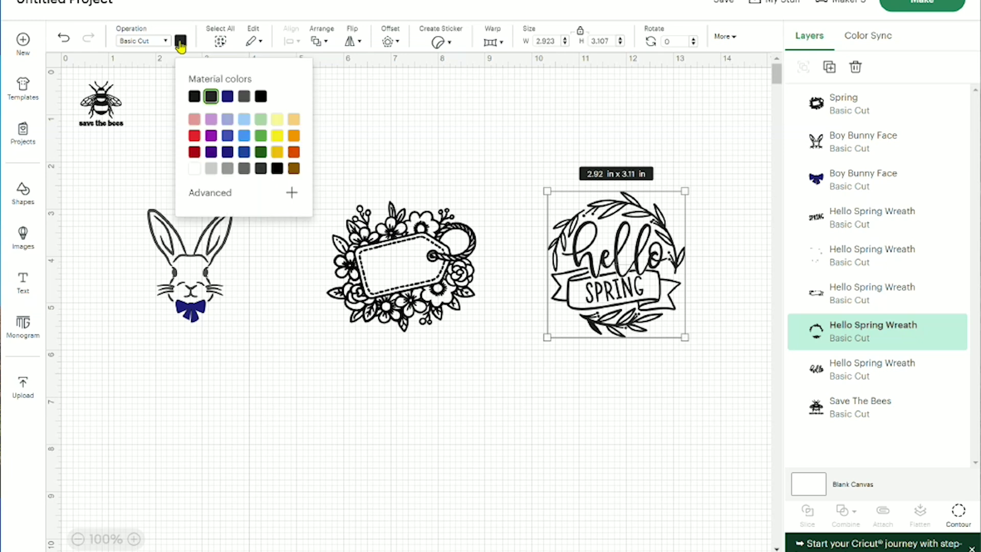
pyautogui.click(260, 155)
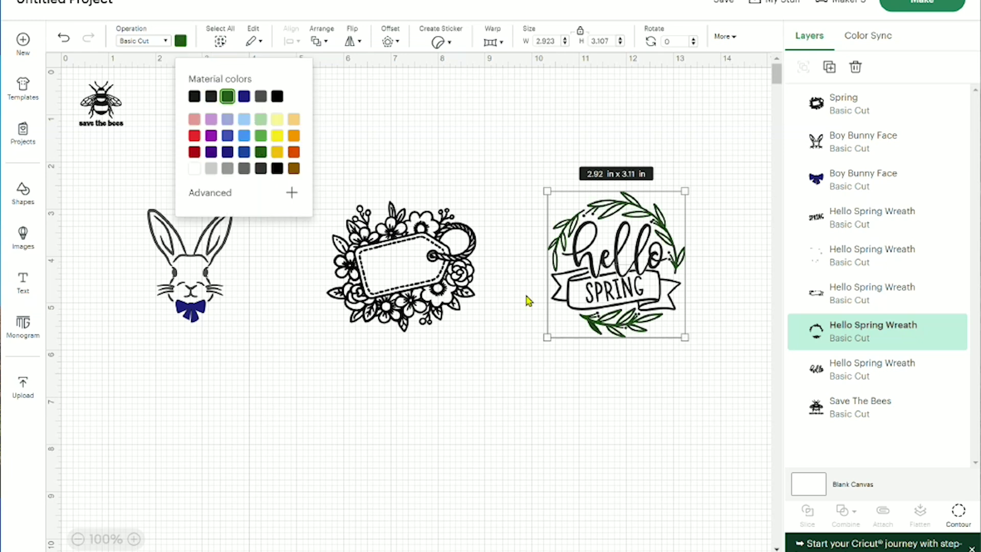
# Change the ribbon banner layer around the word SPRING to dark blue.
pyautogui.click(844, 299)
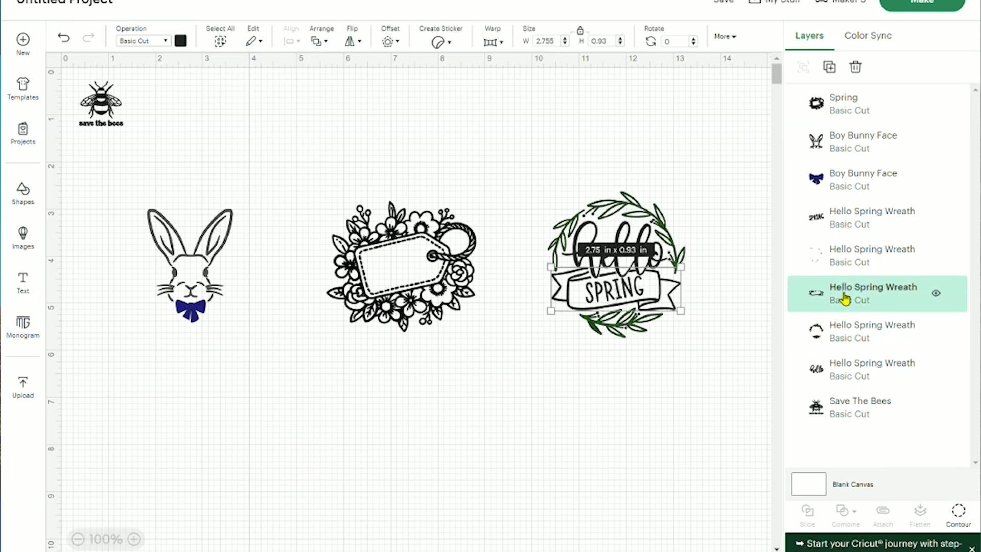
pyautogui.click(180, 41)
pyautogui.click(244, 151)
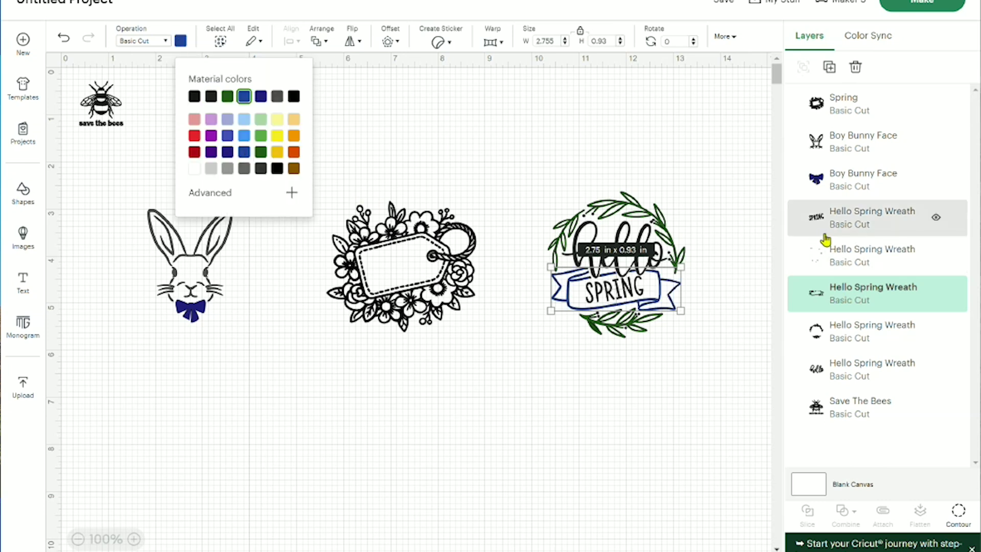
# Change the SPRING lettering layer of the Hello Spring Wreath design to dark gray.
pyautogui.click(838, 222)
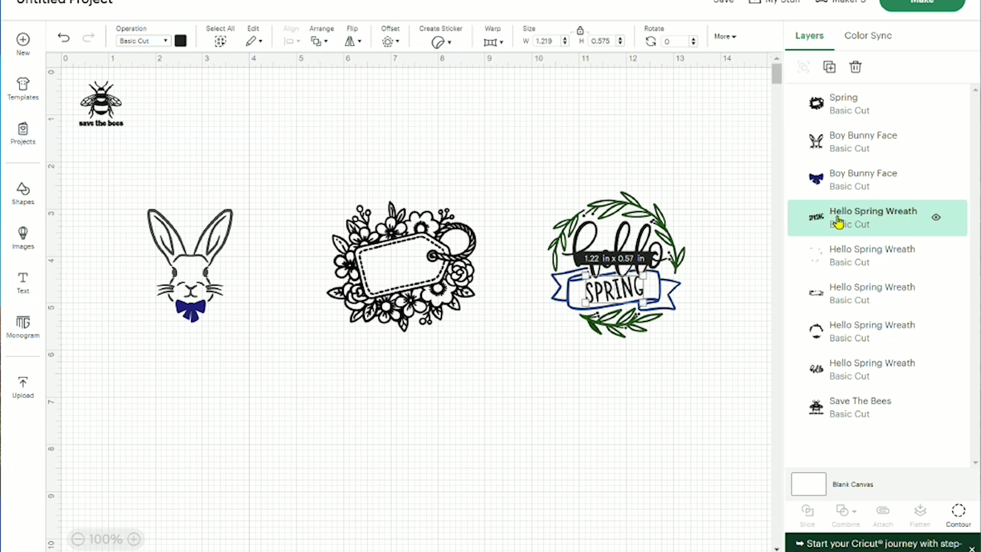
pyautogui.click(180, 42)
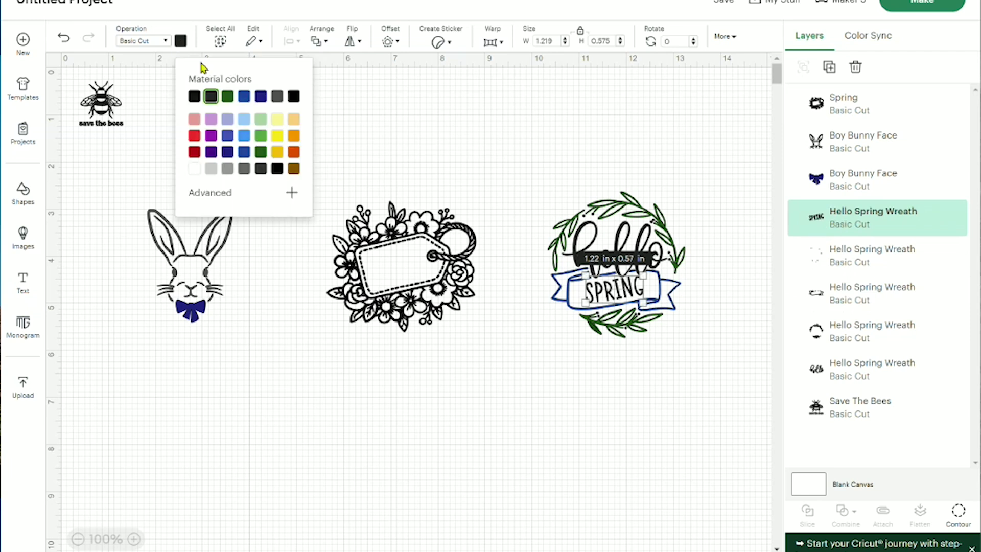
pyautogui.click(244, 169)
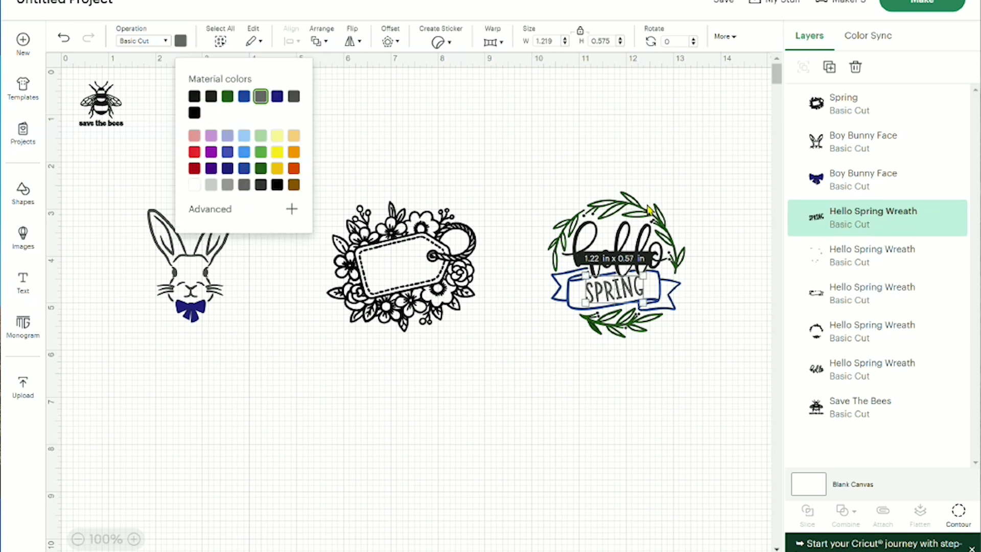
# Change the hello lettering layer of the Hello Spring Wreath design to dark gray.
pyautogui.click(845, 264)
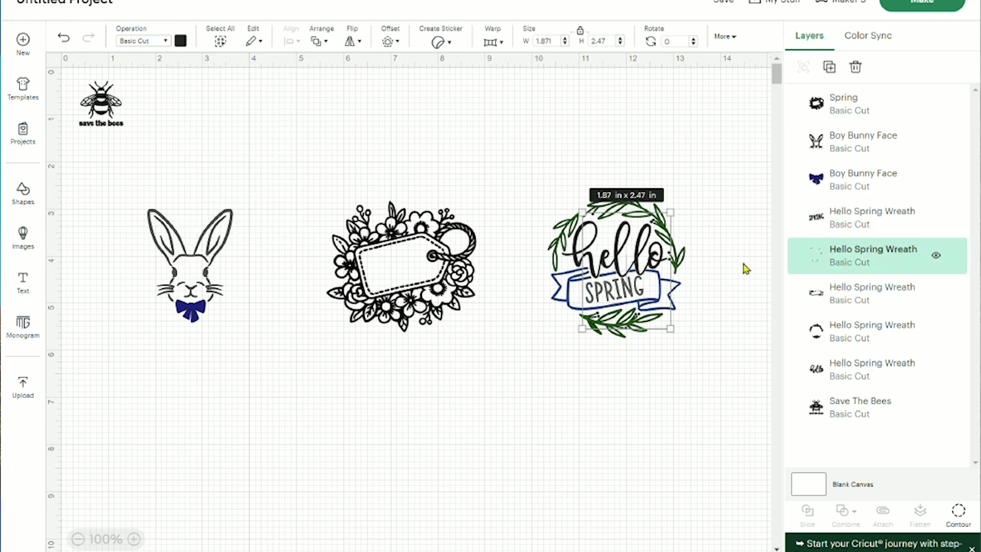
pyautogui.click(842, 369)
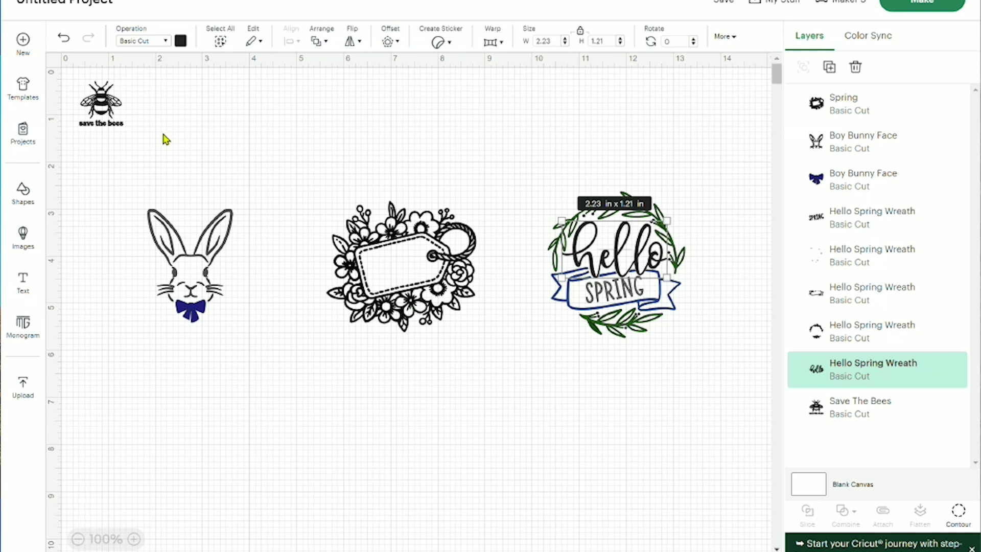
pyautogui.click(182, 42)
pyautogui.click(244, 184)
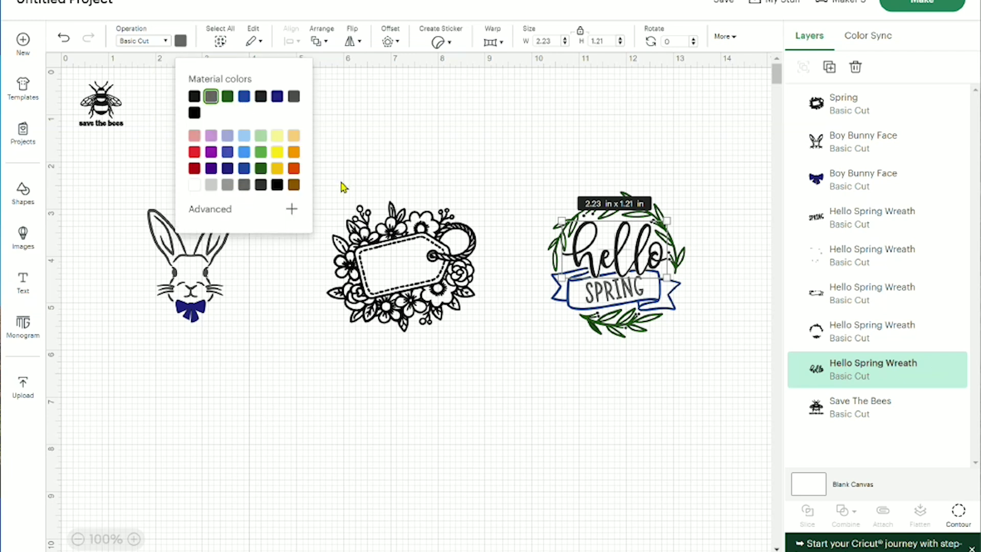
# Change the small berry dots layer of the Hello Spring Wreath design to red.
pyautogui.click(863, 260)
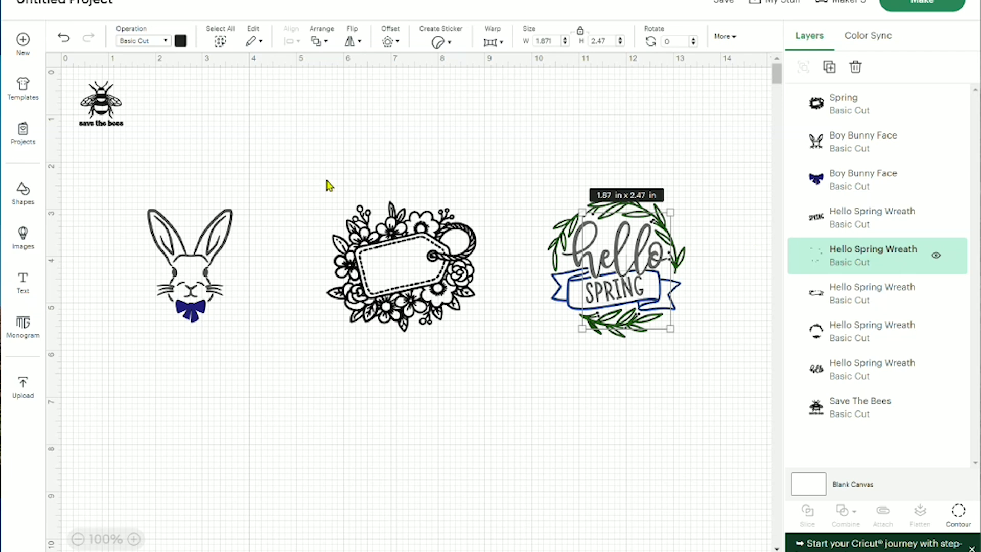
pyautogui.click(180, 40)
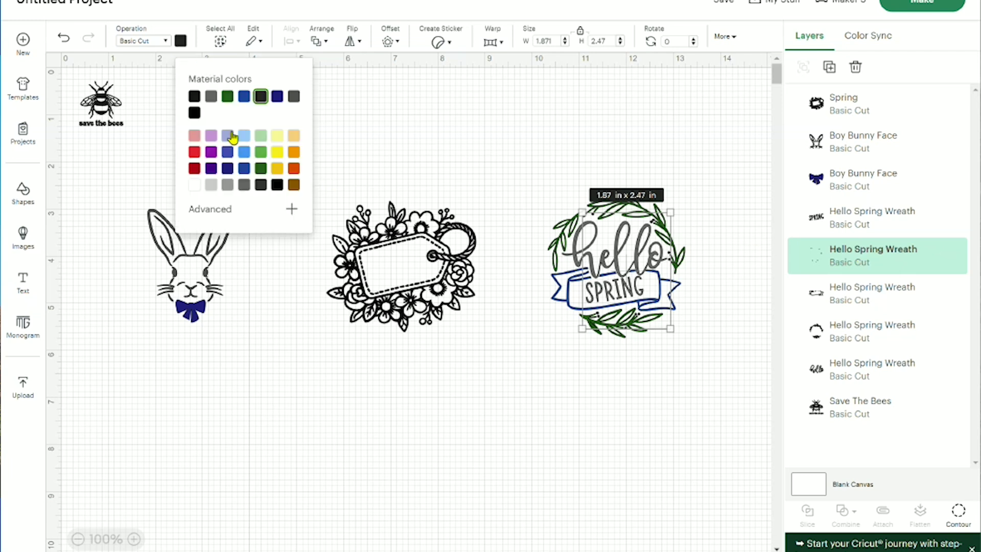
pyautogui.click(195, 153)
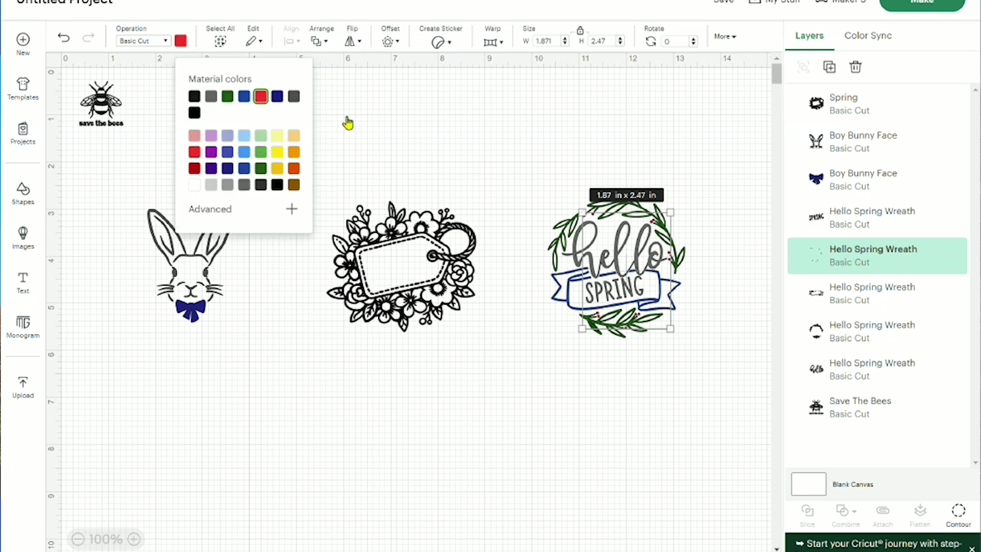
pyautogui.click(506, 152)
# Delete the bunny, floral tag and Hello Spring Wreath designs together, keeping only the Save The Bees image.
pyautogui.moveTo(634, 255); pyautogui.dragTo(696, 353)
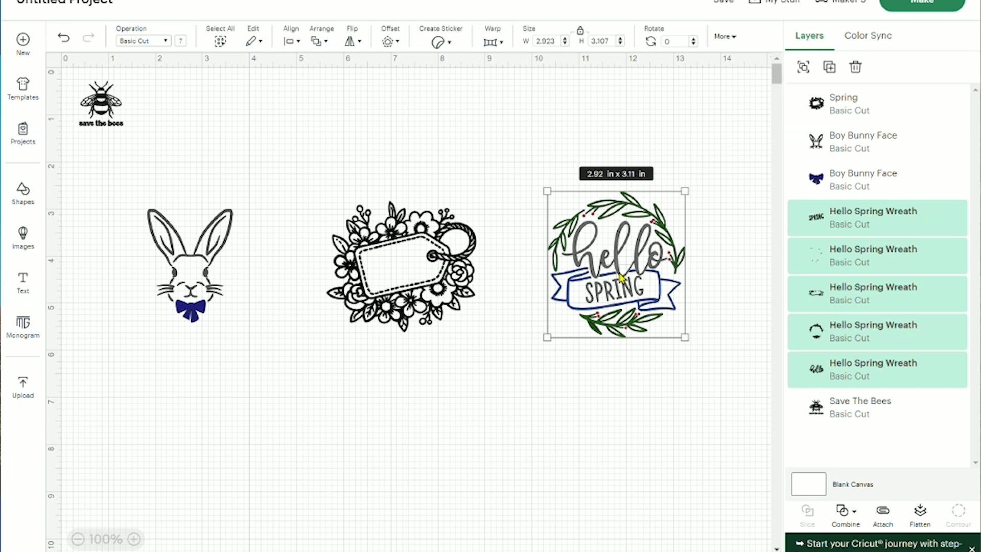
pyautogui.click(632, 379)
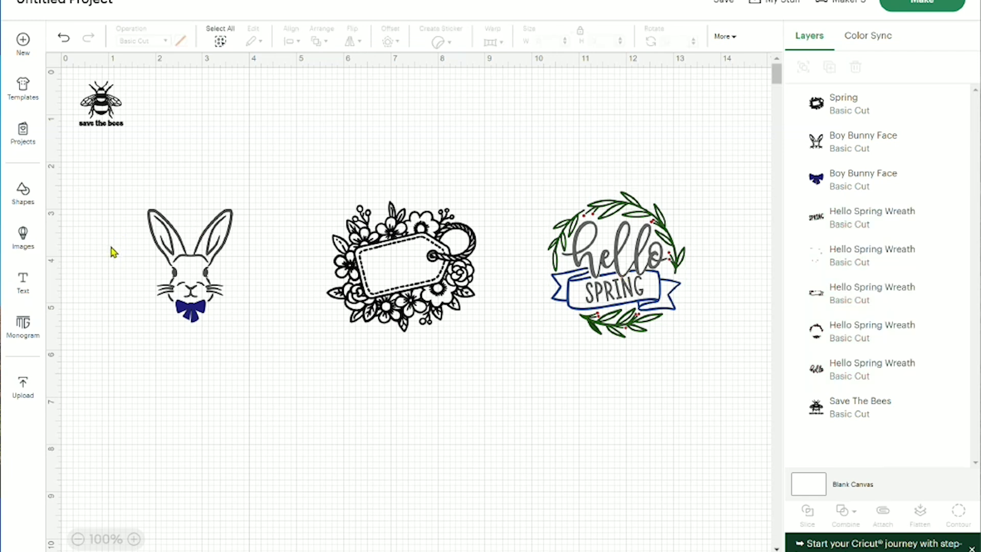
pyautogui.moveTo(114, 251); pyautogui.dragTo(658, 308)
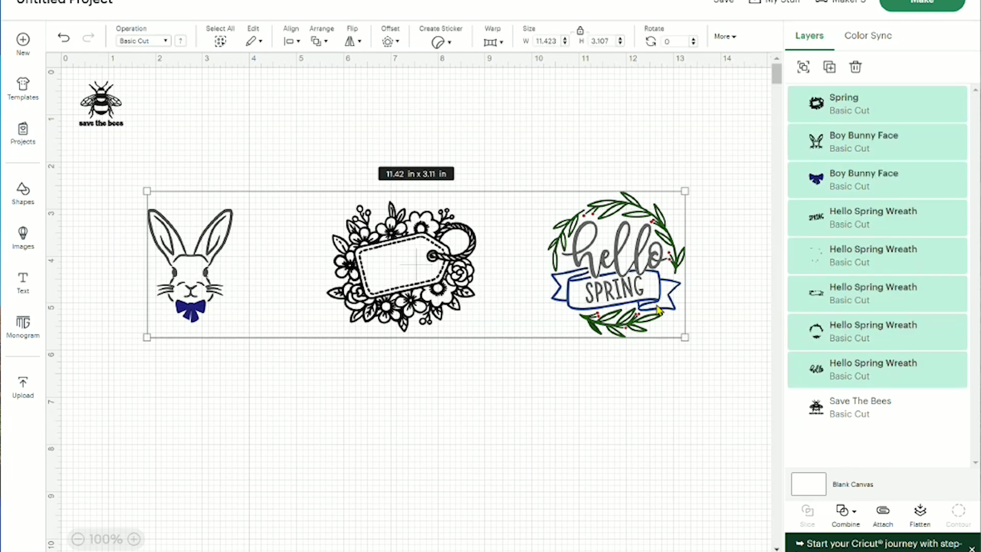
pyautogui.press('Delete')
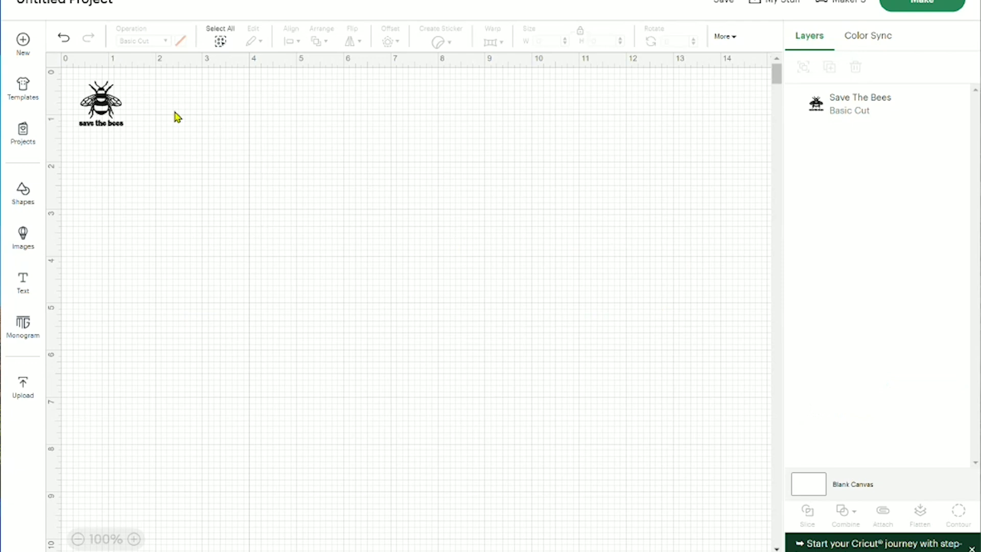
# Enlarge the Save The Bees image to about 4.01 by 4.08 in and move it lower on the canvas.
pyautogui.click(106, 113)
pyautogui.moveTo(123, 125); pyautogui.dragTo(295, 265)
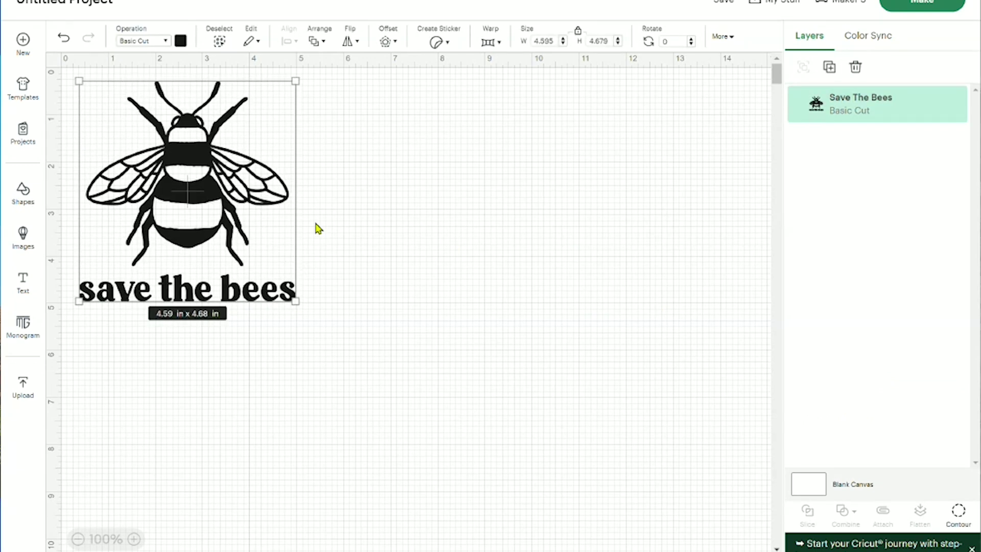
pyautogui.moveTo(201, 225); pyautogui.dragTo(294, 477)
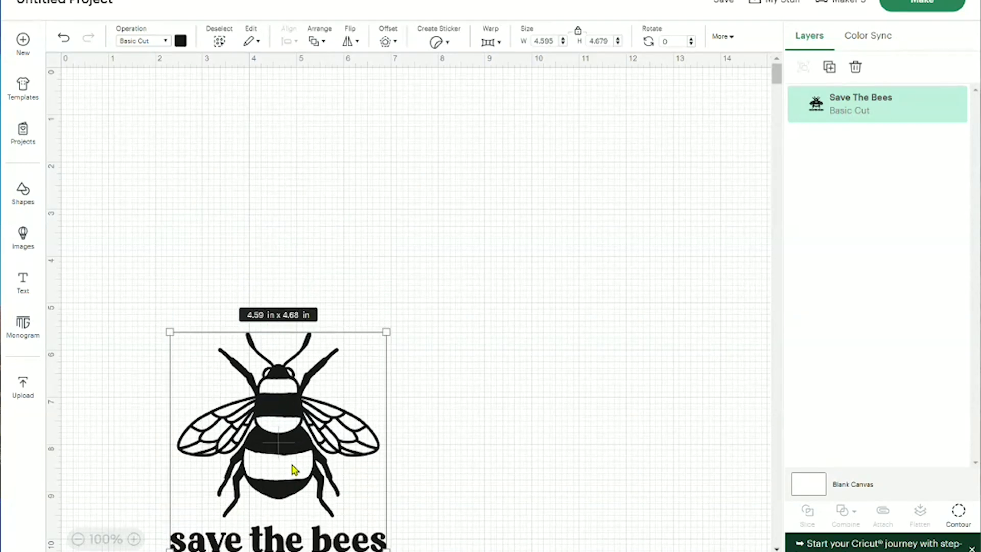
pyautogui.moveTo(382, 344); pyautogui.dragTo(359, 360)
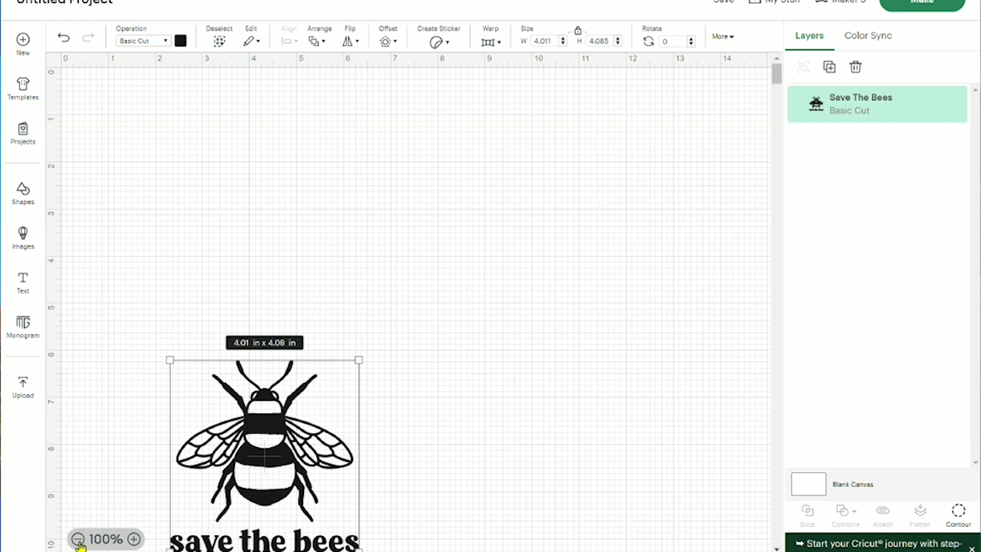
# Move the Save The Bees image farther down, then duplicate it and place the copy to the right of the original.
pyautogui.click(78, 539)
pyautogui.moveTo(215, 359); pyautogui.dragTo(261, 474)
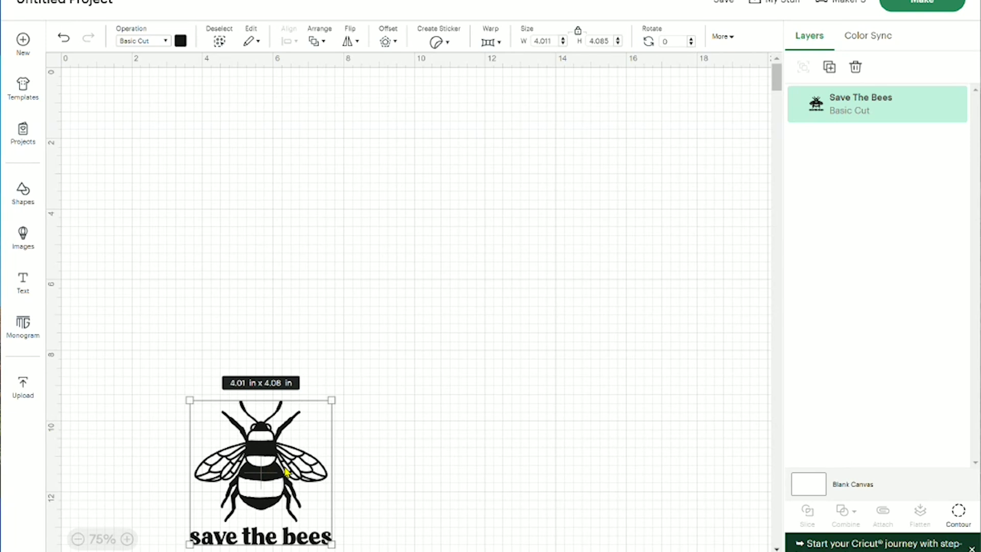
pyautogui.hotkey('ctrl', 'd')
pyautogui.moveTo(286, 473); pyautogui.dragTo(440, 458)
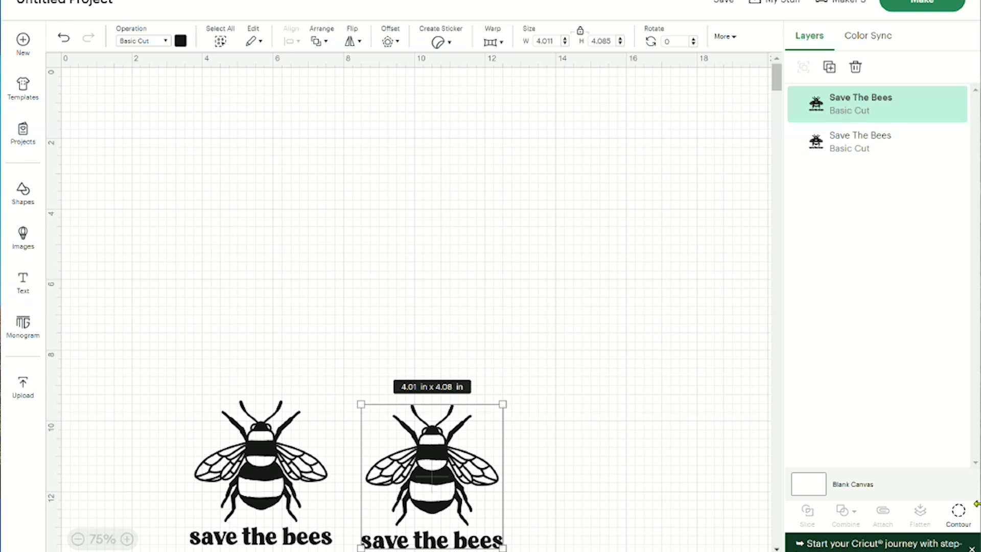
# Open Contour for the Save The Bees copy and hide the main bee outline contour.
pyautogui.click(959, 513)
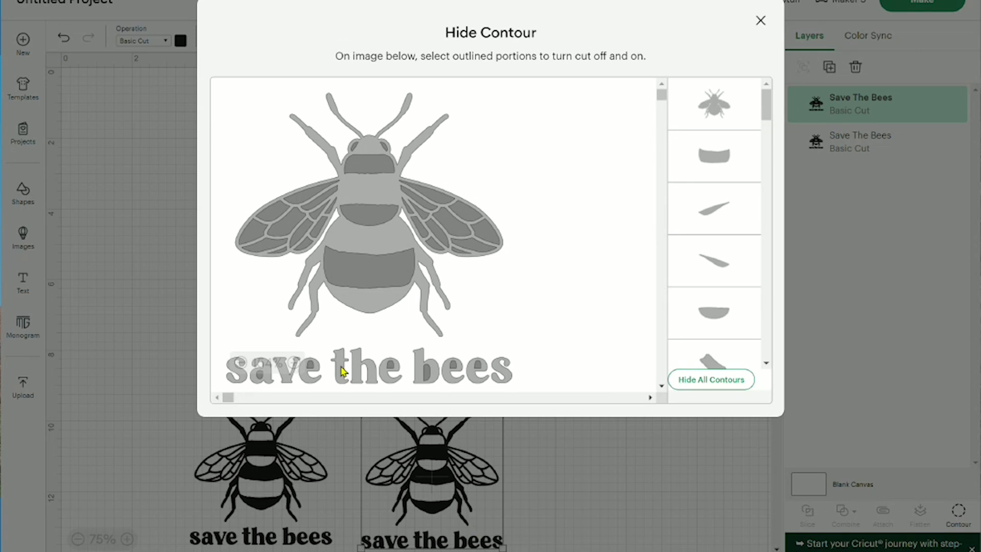
pyautogui.click(364, 223)
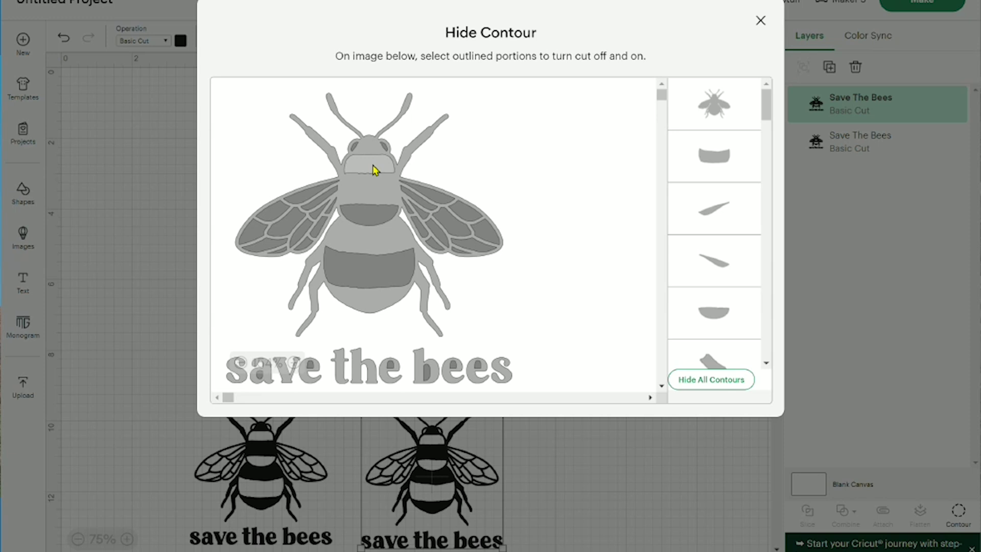
pyautogui.click(374, 195)
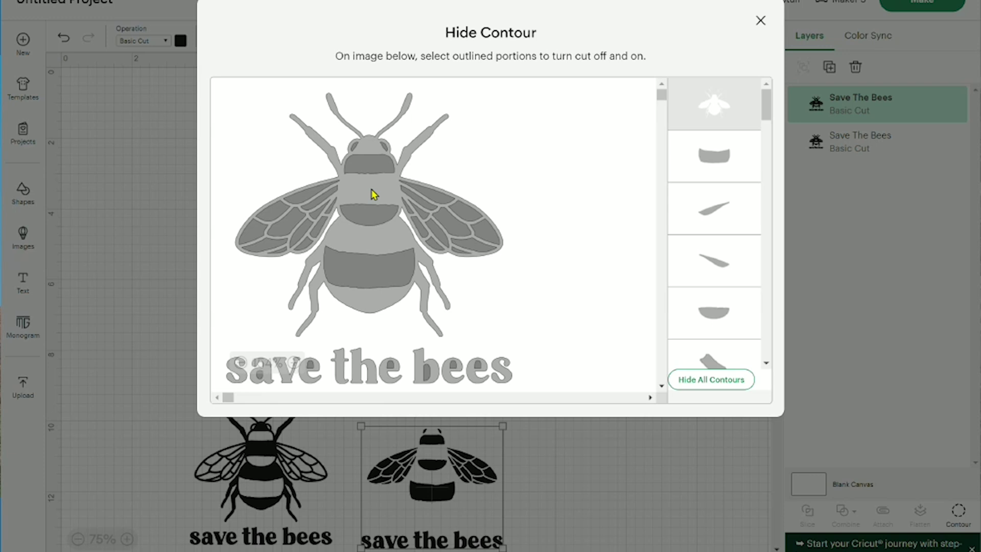
# Hide every cell contour inside the bee's left wing and restore the main bee outline contour.
pyautogui.click(313, 198)
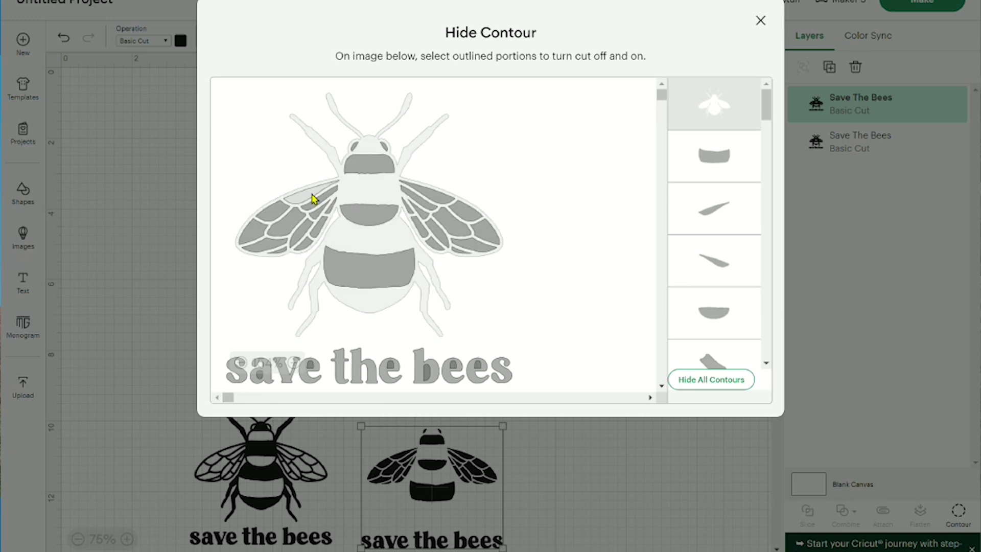
pyautogui.click(313, 198)
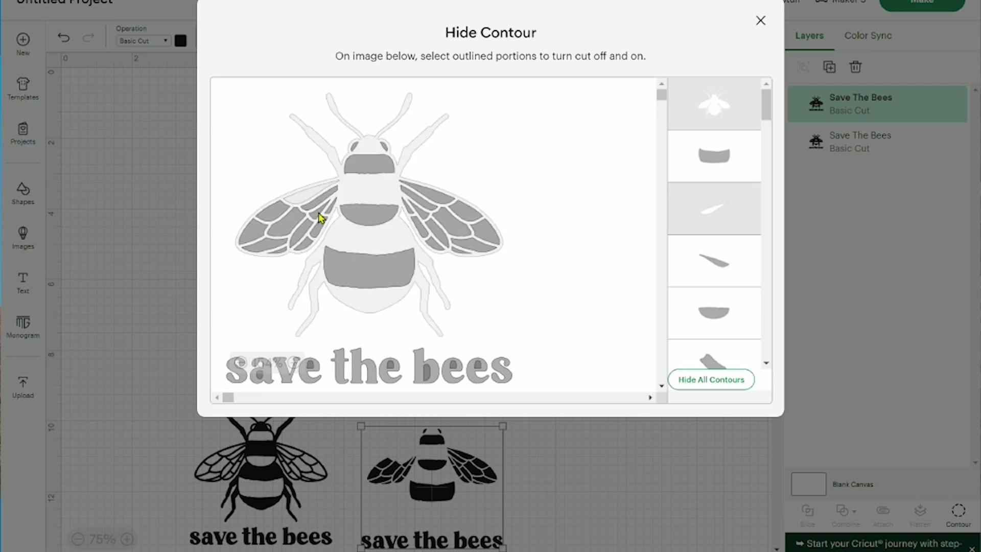
pyautogui.click(329, 213)
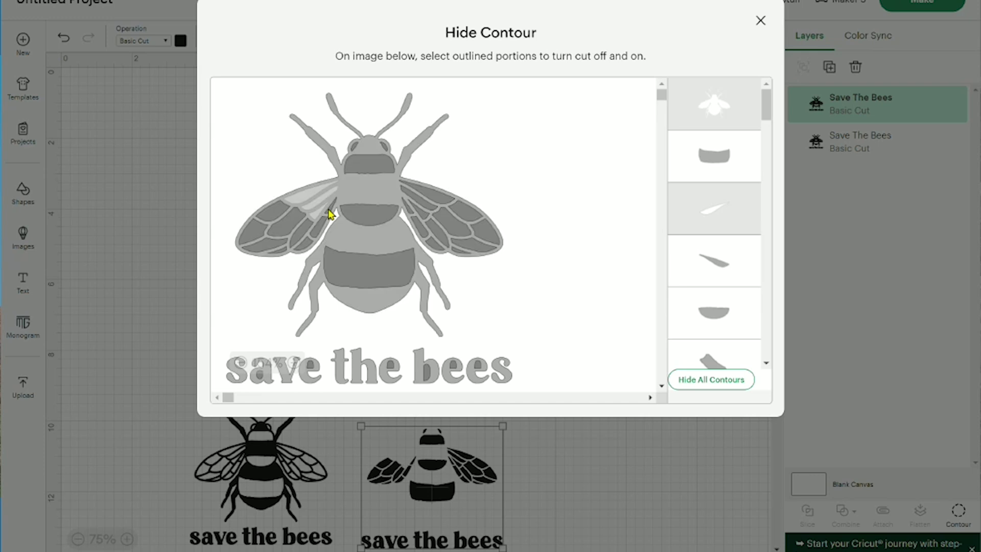
pyautogui.click(331, 214)
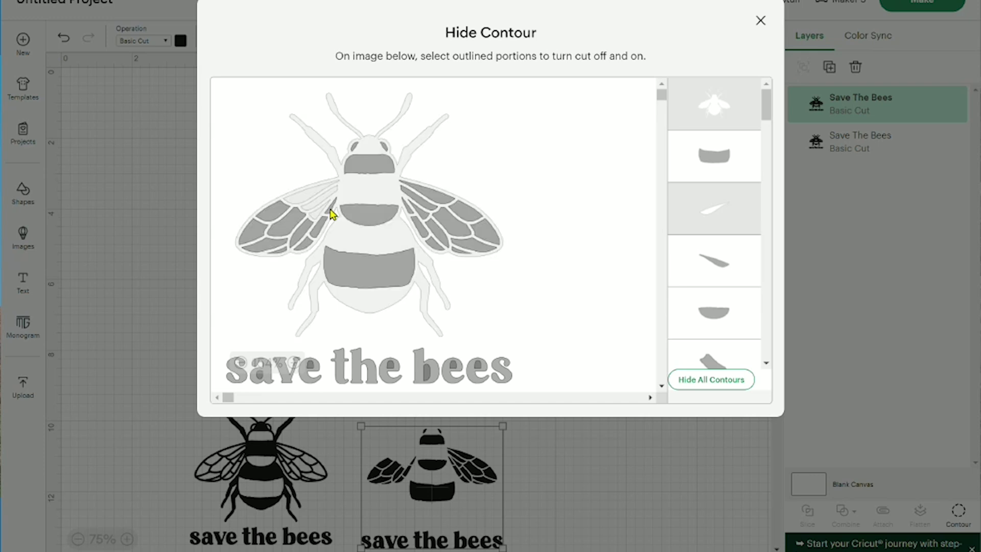
pyautogui.click(301, 240)
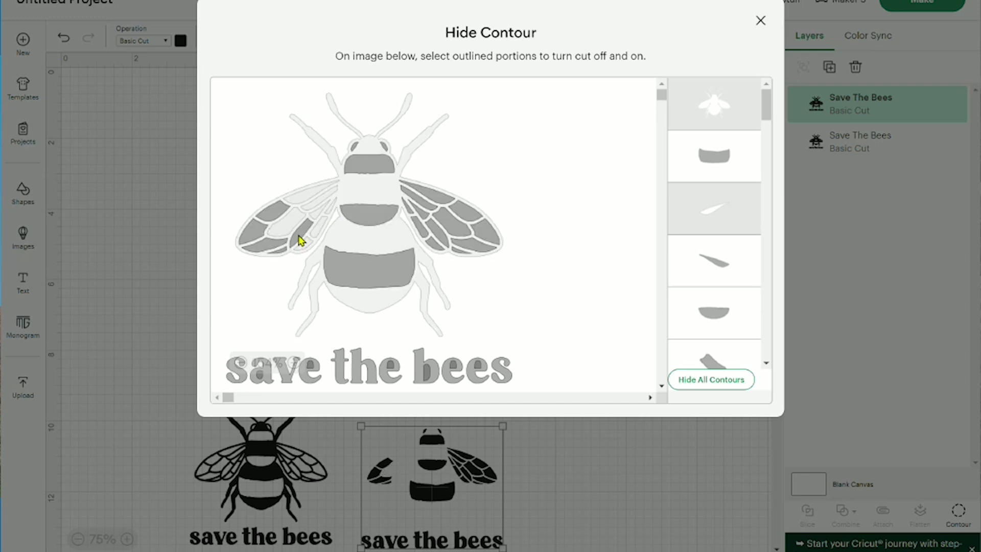
pyautogui.click(278, 213)
pyautogui.click(259, 233)
pyautogui.click(267, 247)
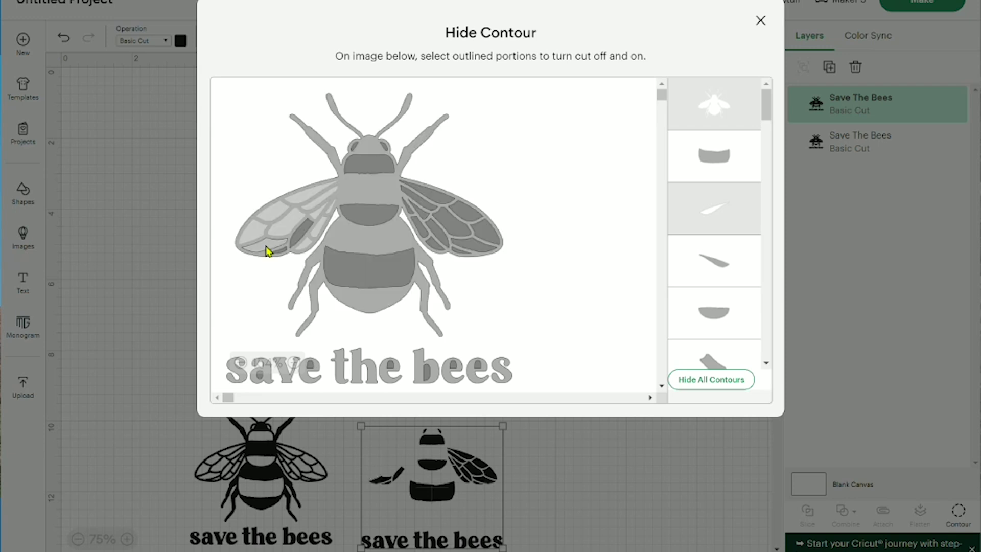
pyautogui.click(267, 247)
pyautogui.click(274, 250)
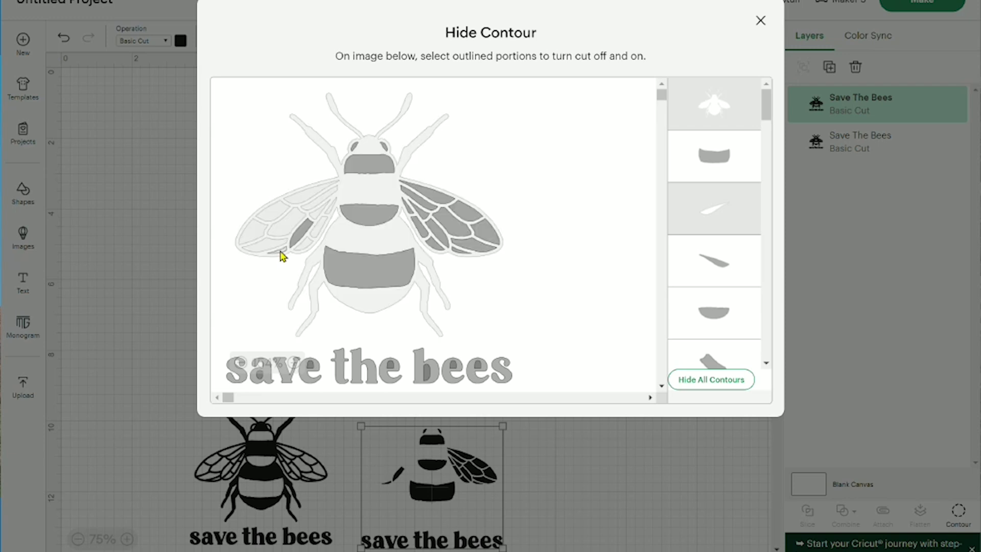
pyautogui.click(300, 230)
pyautogui.click(299, 229)
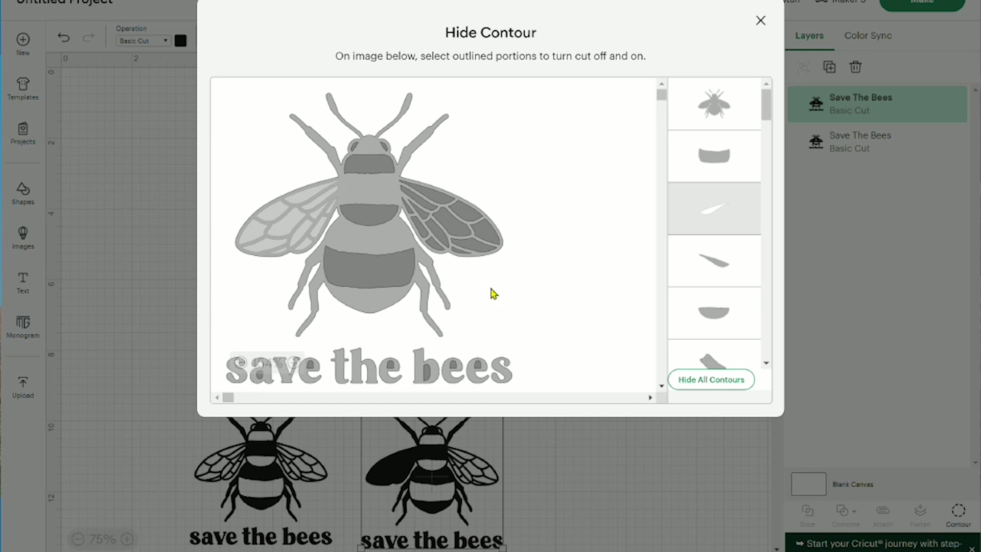
# Hide the cell contours of the bee's right wing, and try hiding the main bee outline before restoring it.
pyautogui.click(410, 153)
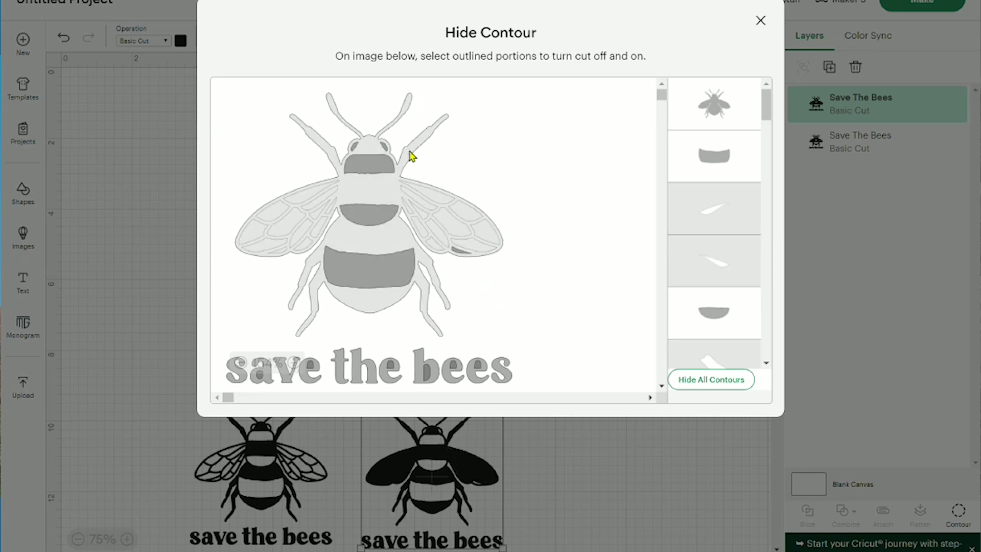
pyautogui.click(412, 156)
pyautogui.click(414, 153)
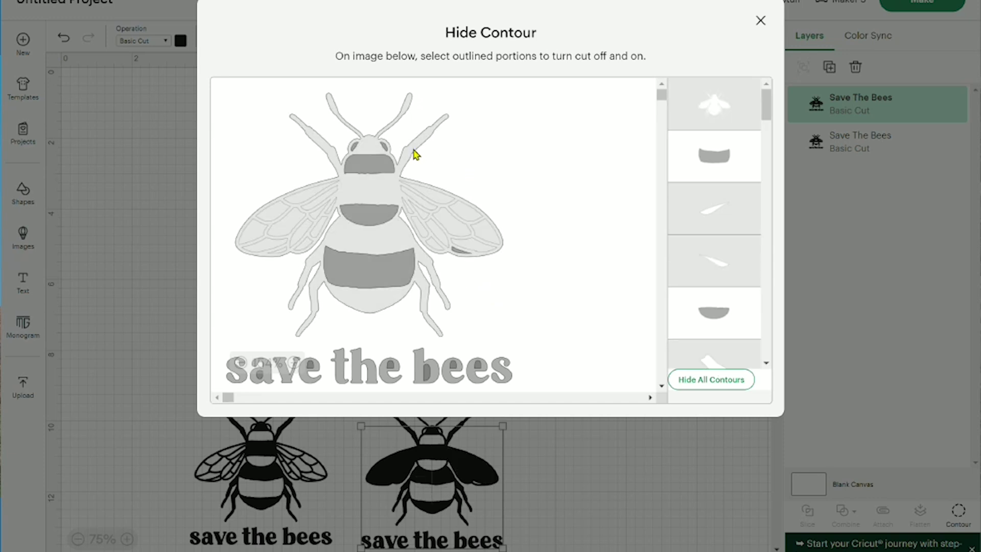
pyautogui.click(415, 154)
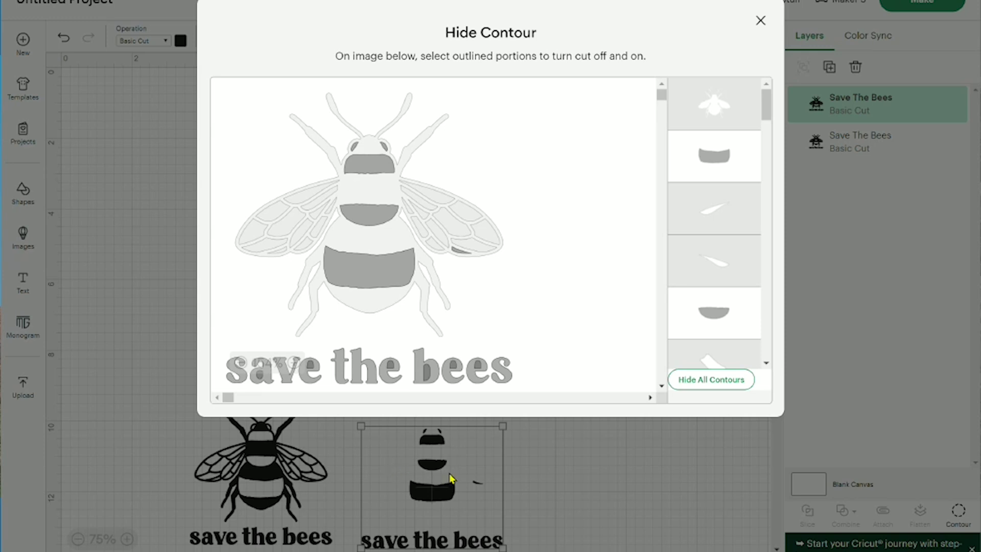
pyautogui.click(415, 150)
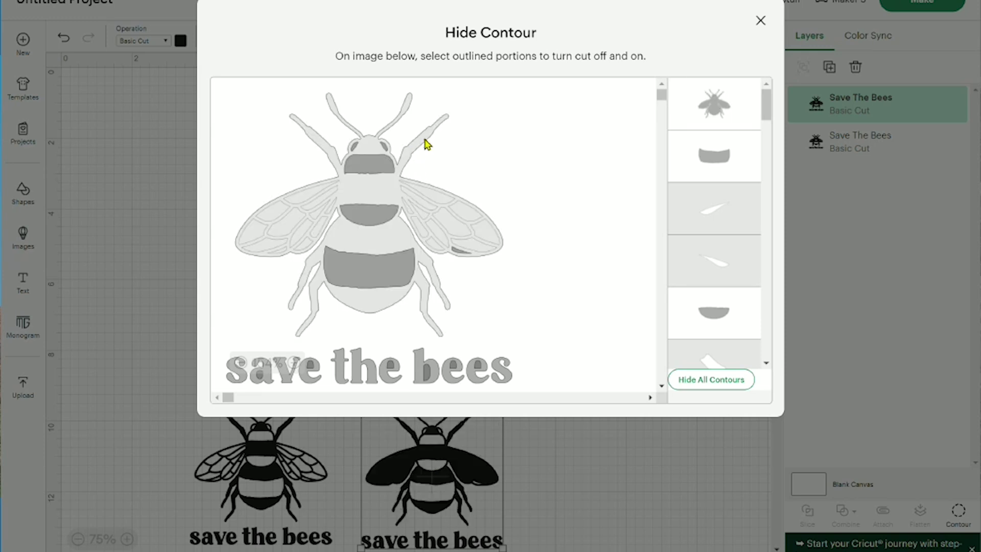
# Hide the bee's head and body stripe contours and the last remaining cell of its right wing.
pyautogui.click(427, 146)
pyautogui.click(461, 253)
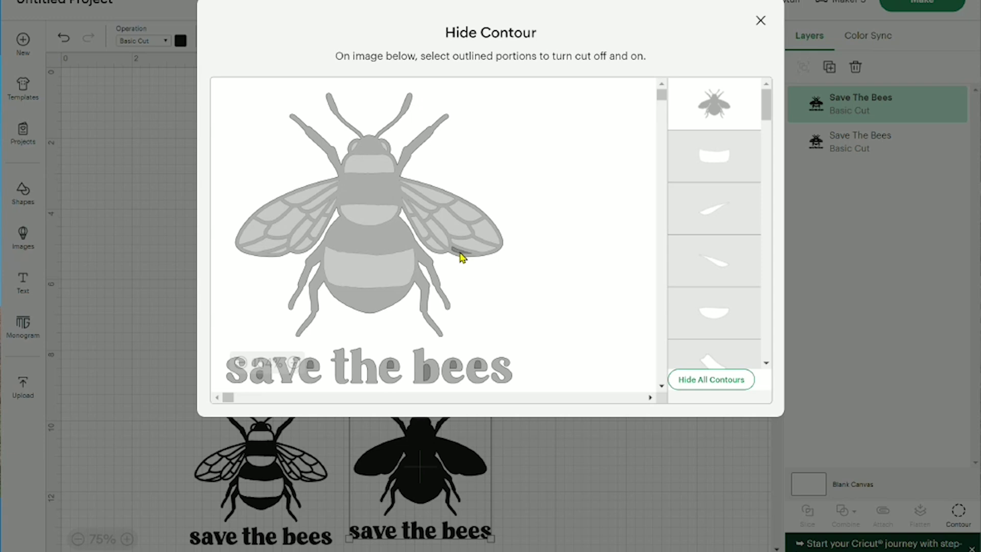
pyautogui.click(366, 254)
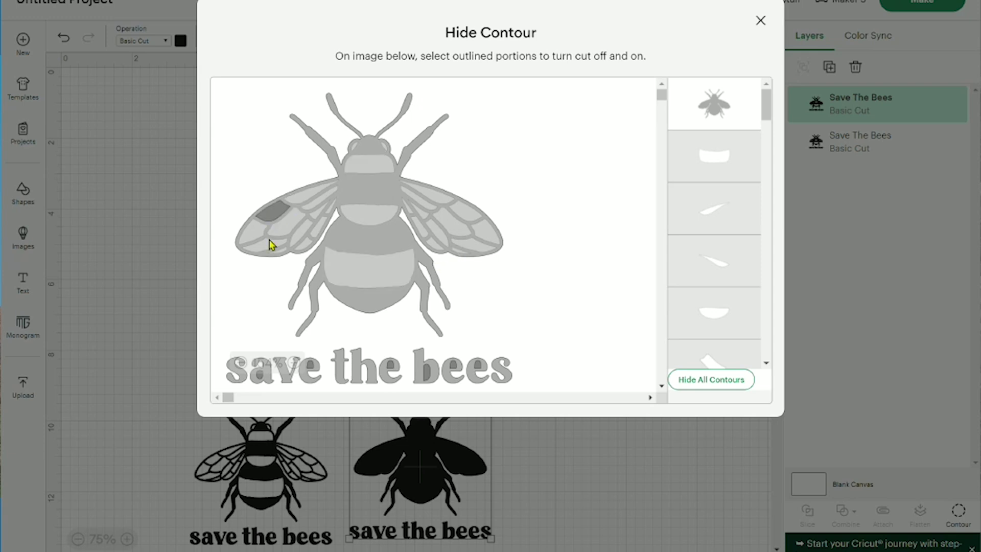
# Finish the contour editing and recolor the solid bee copy golden yellow, fine-tuning the shade to #f9c236.
pyautogui.click(307, 217)
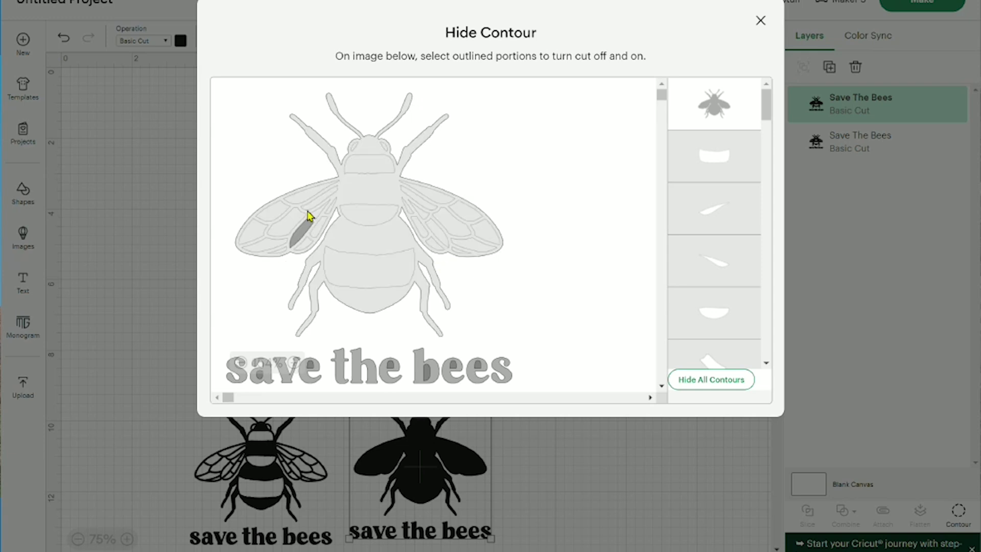
pyautogui.click(759, 21)
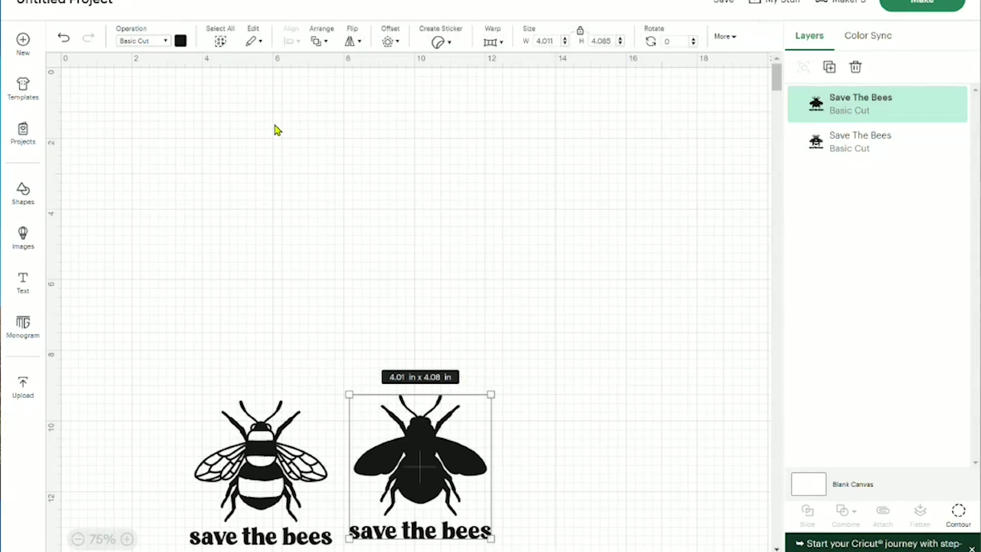
pyautogui.click(180, 41)
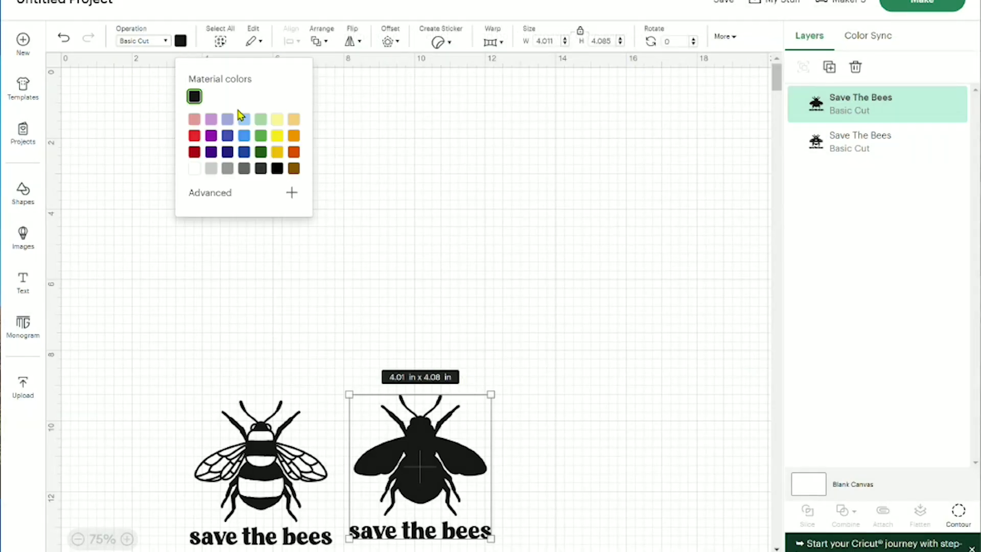
pyautogui.click(278, 152)
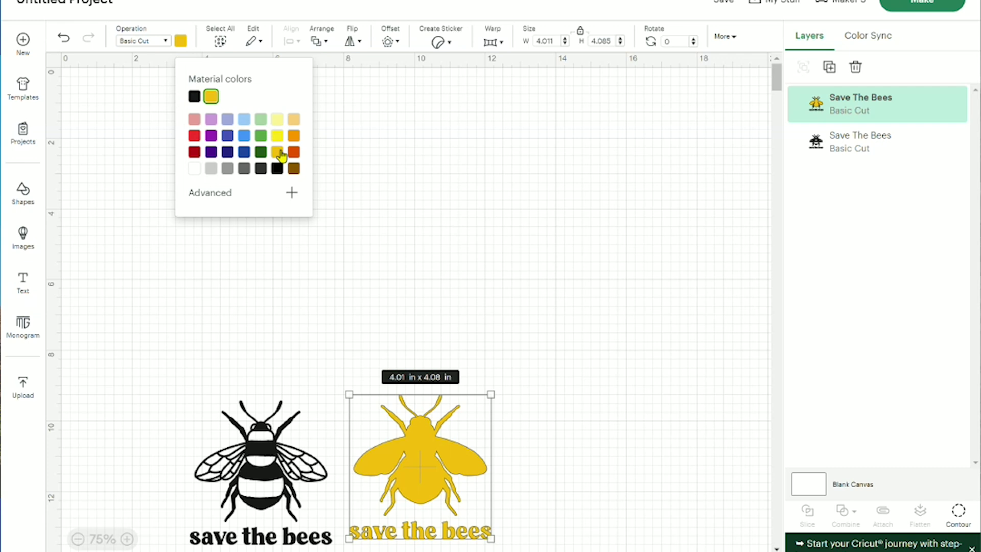
pyautogui.click(291, 193)
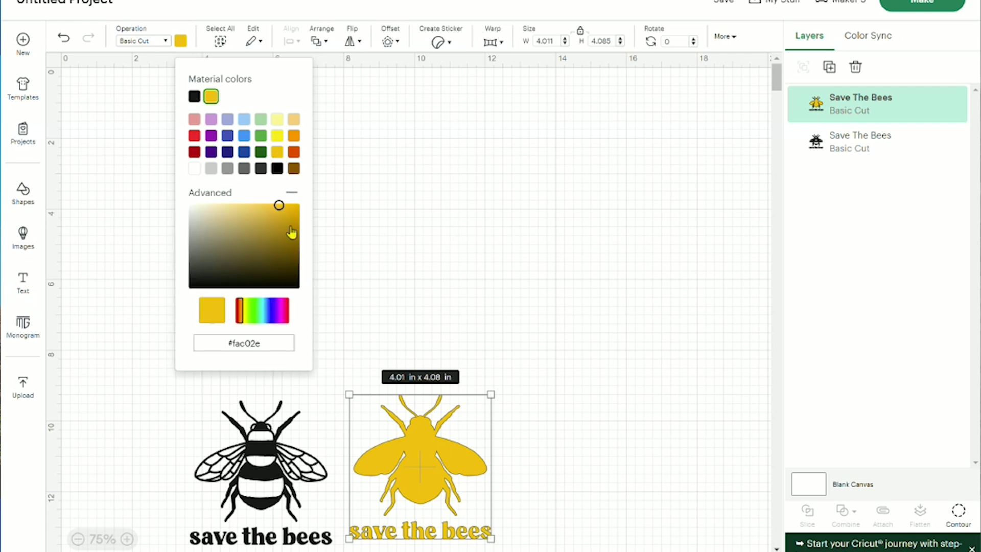
pyautogui.click(277, 209)
pyautogui.moveTo(269, 206); pyautogui.dragTo(275, 206)
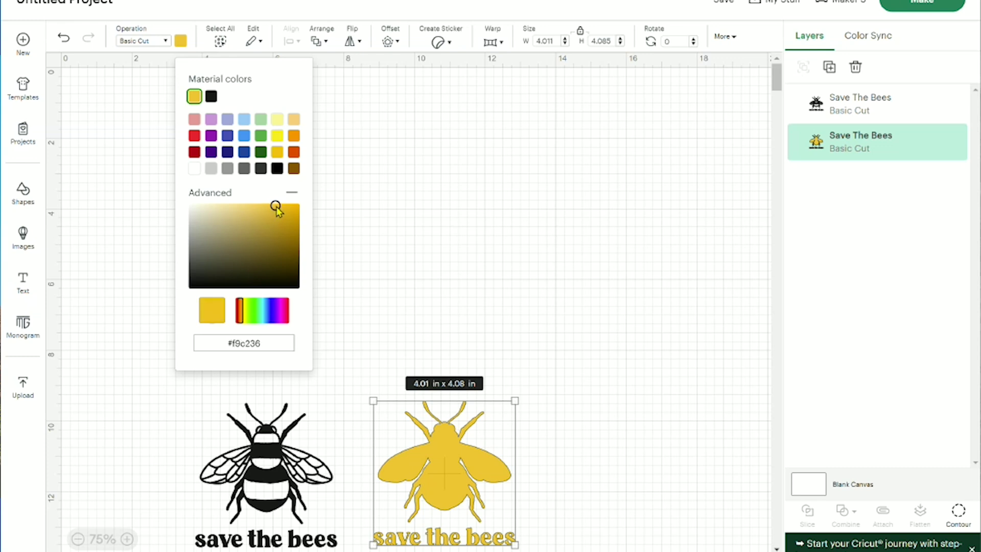
pyautogui.click(462, 292)
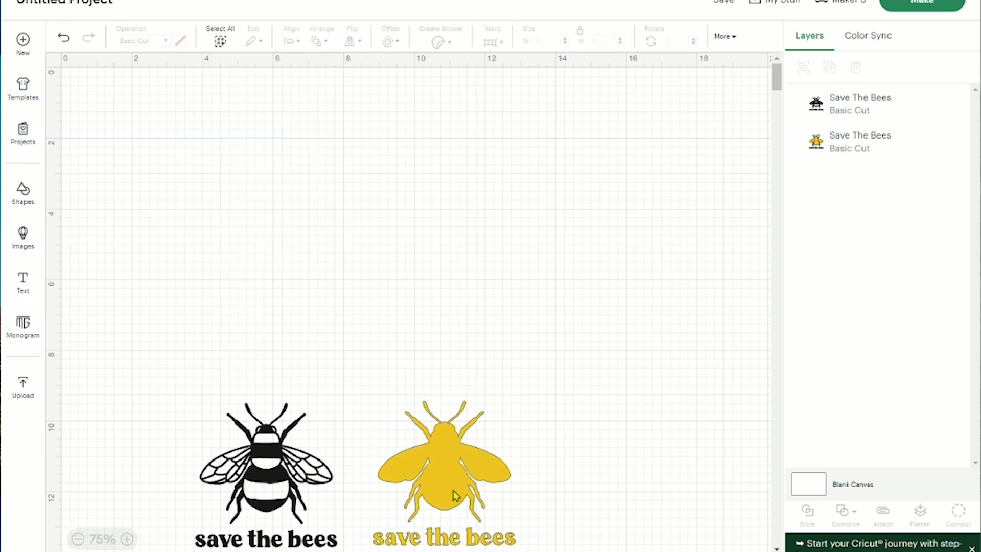
# Look through the layer-order commands for the yellow bee copy, keeping it beside the black original.
pyautogui.moveTo(456, 495); pyautogui.dragTo(403, 492)
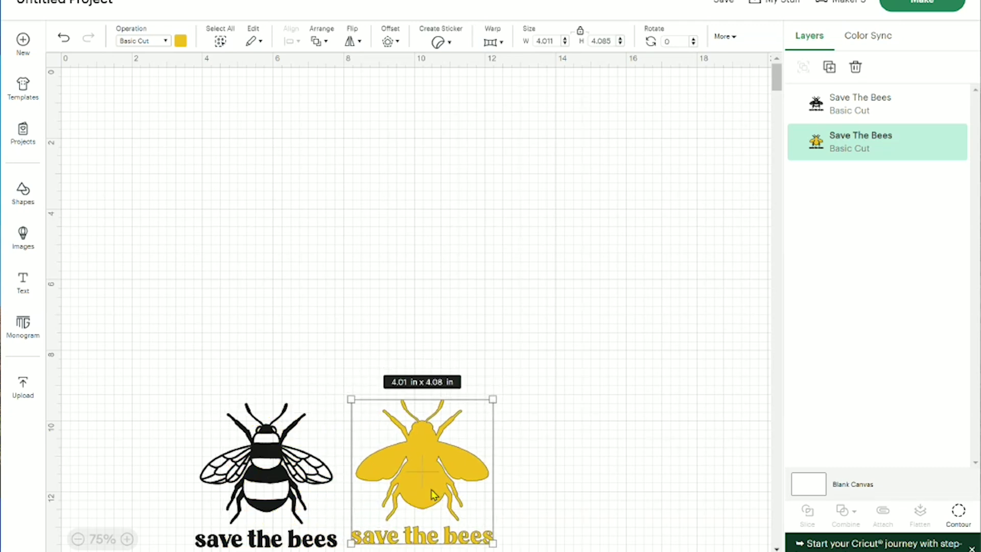
pyautogui.rightClick(434, 494)
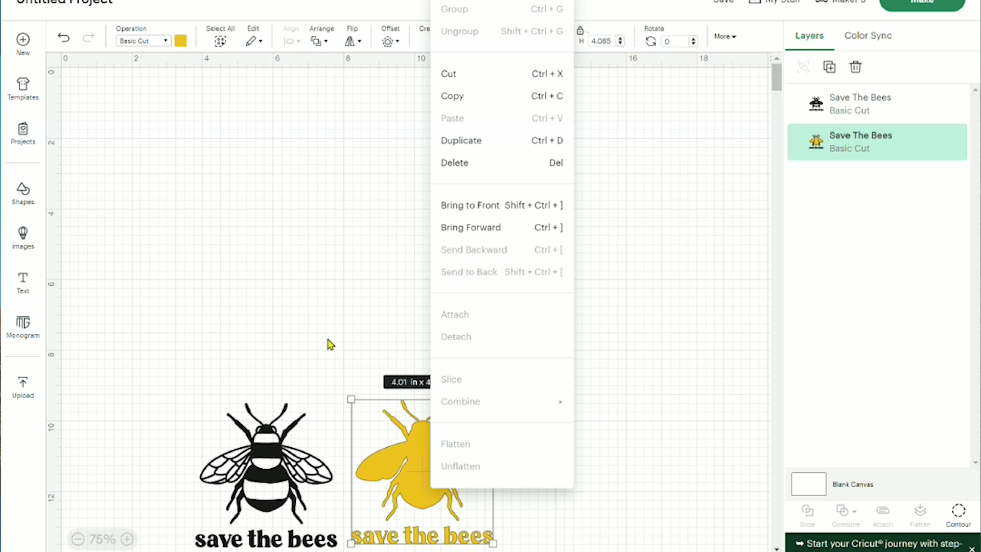
pyautogui.click(414, 432)
pyautogui.moveTo(423, 475); pyautogui.dragTo(415, 477)
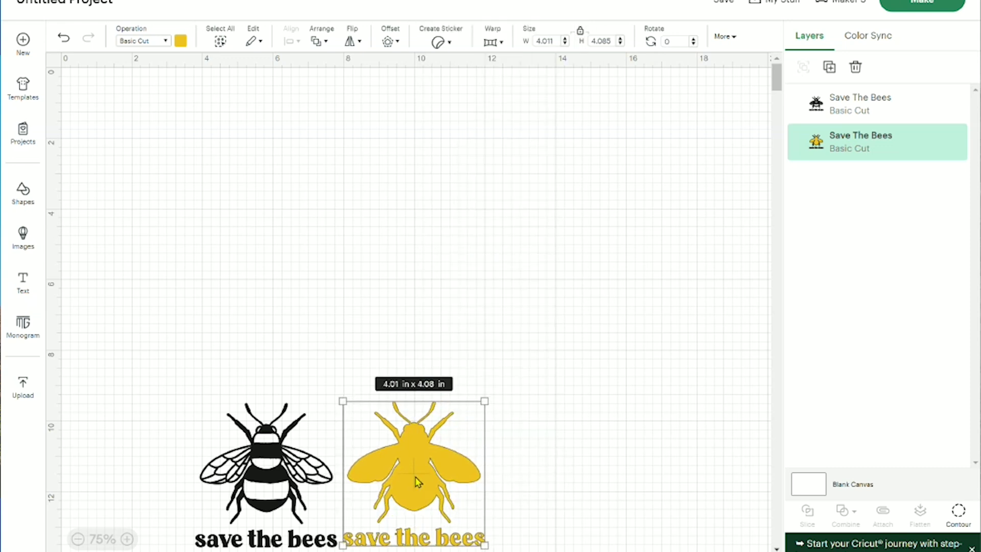
pyautogui.click(319, 41)
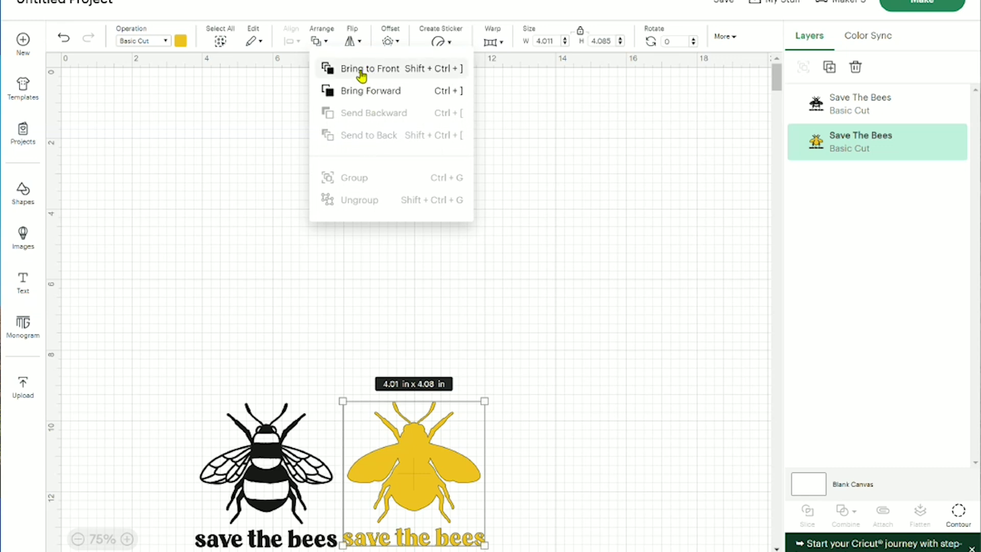
pyautogui.click(318, 41)
pyautogui.moveTo(420, 481); pyautogui.dragTo(443, 487)
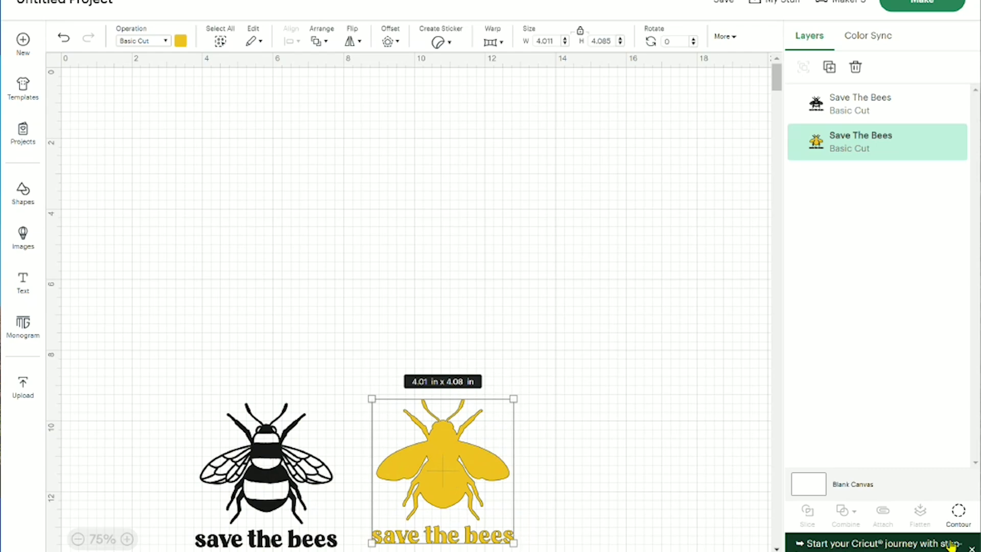
# Open Contour for the yellow bee copy and hide the letters h and b of its text.
pyautogui.click(958, 512)
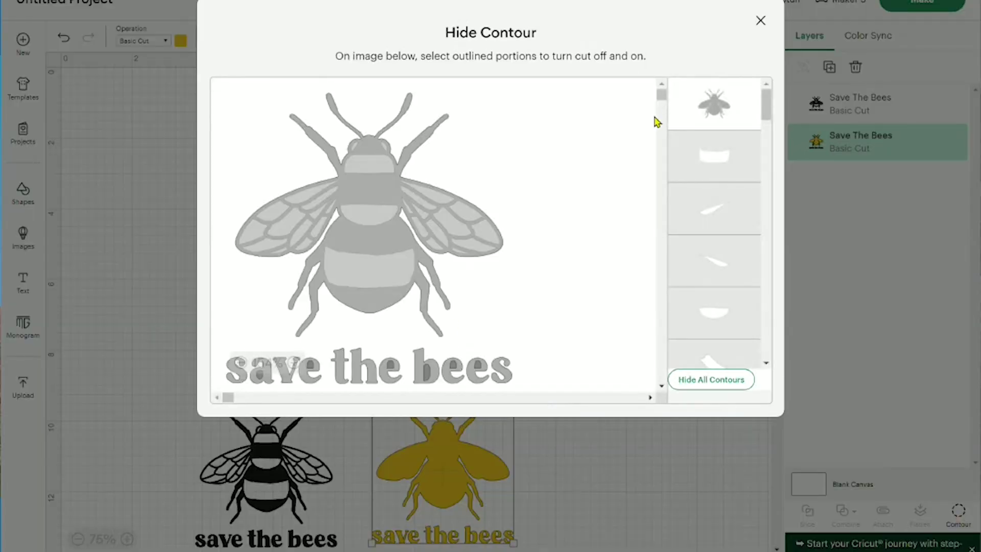
pyautogui.scroll(-1, 768, 123)
pyautogui.scroll(-4, 769, 143)
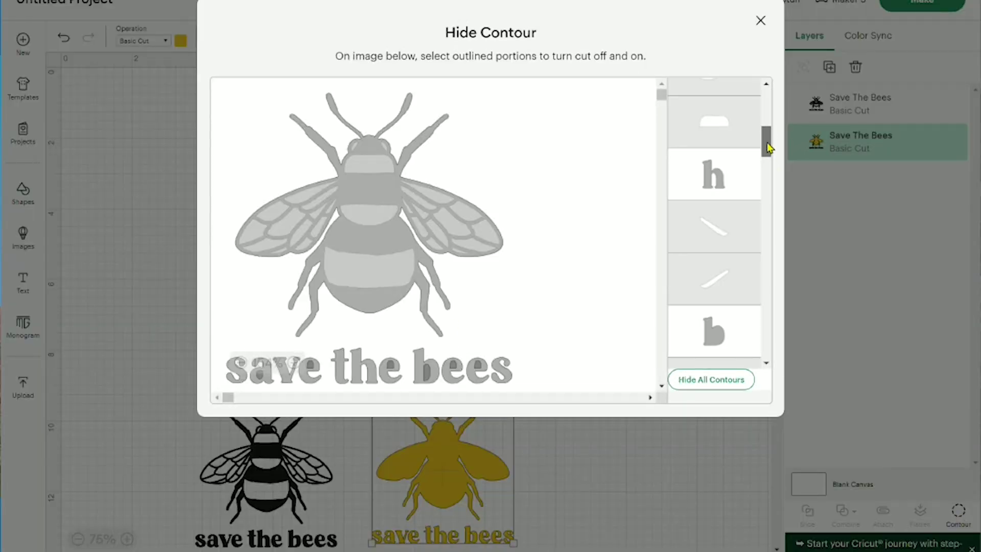
pyautogui.click(721, 187)
pyautogui.click(713, 343)
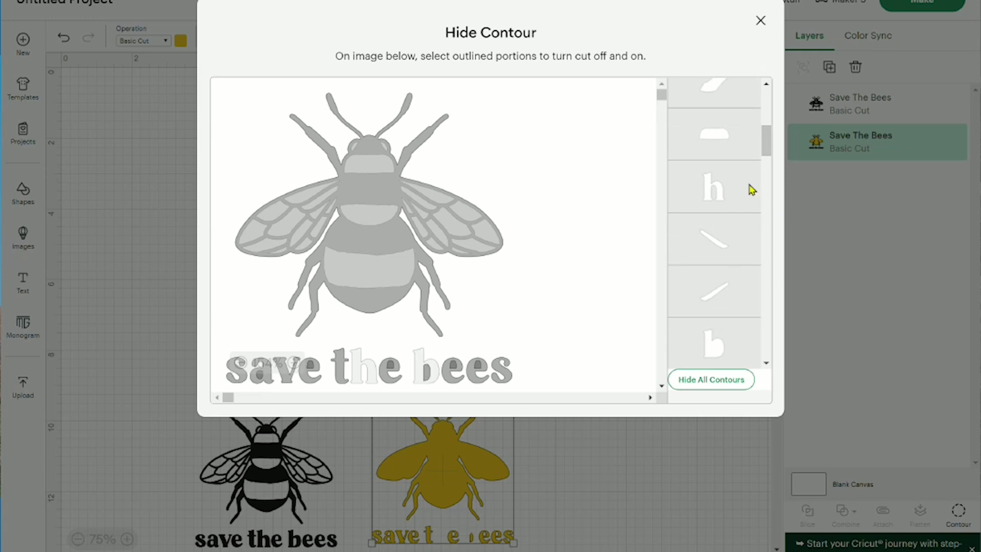
# Hide the letter contours v, t and a of the "save the bees" text.
pyautogui.scroll(-3, 770, 148)
pyautogui.scroll(-5, 772, 156)
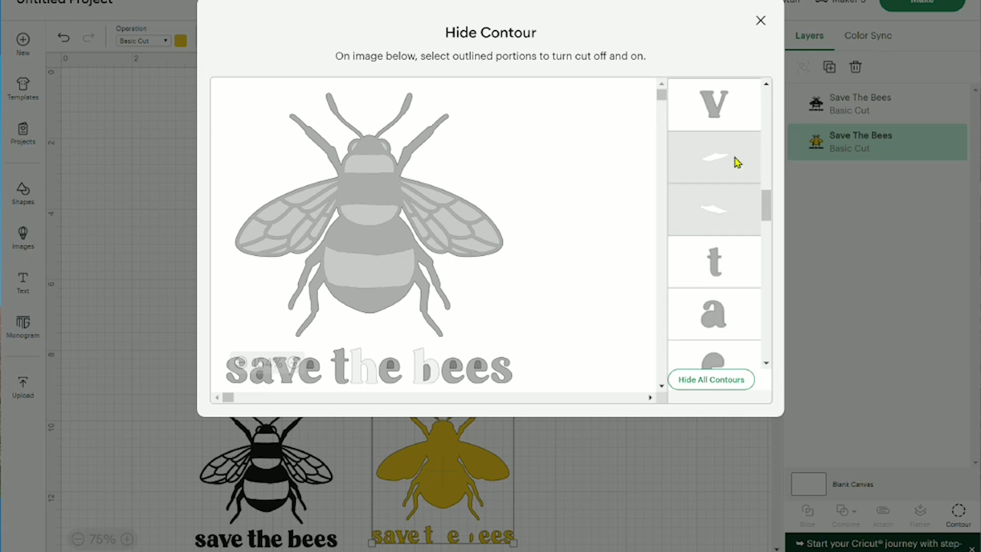
pyautogui.click(716, 101)
pyautogui.click(730, 271)
pyautogui.click(722, 317)
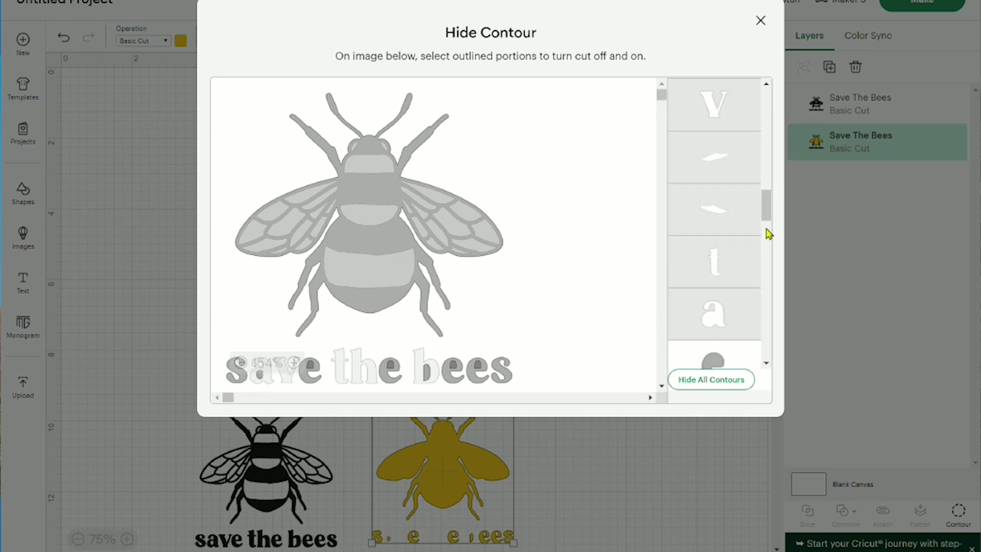
# Hide all four letter e contours of the "save the bees" text.
pyautogui.moveTo(766, 210); pyautogui.dragTo(771, 231)
pyautogui.click(715, 184)
pyautogui.click(716, 235)
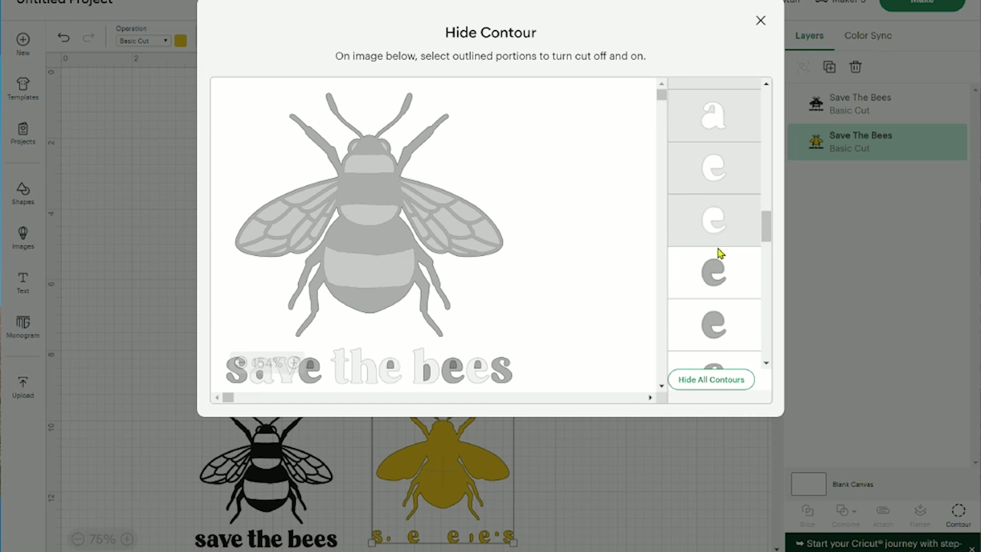
pyautogui.click(716, 286)
pyautogui.click(720, 331)
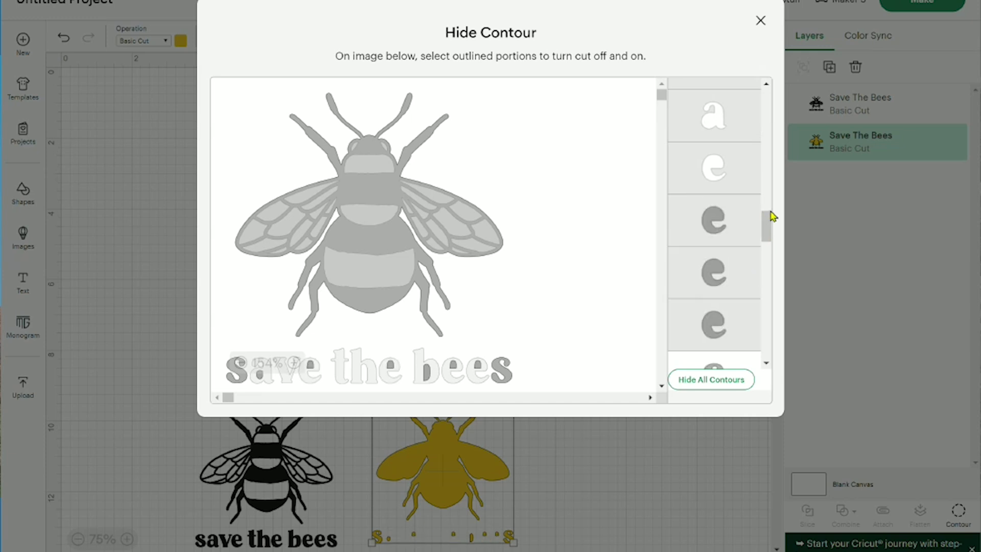
# Hide both letter s contours and the first leftover inner piece of the text.
pyautogui.moveTo(768, 225); pyautogui.dragTo(773, 332)
pyautogui.click(735, 228)
pyautogui.click(714, 284)
pyautogui.click(713, 187)
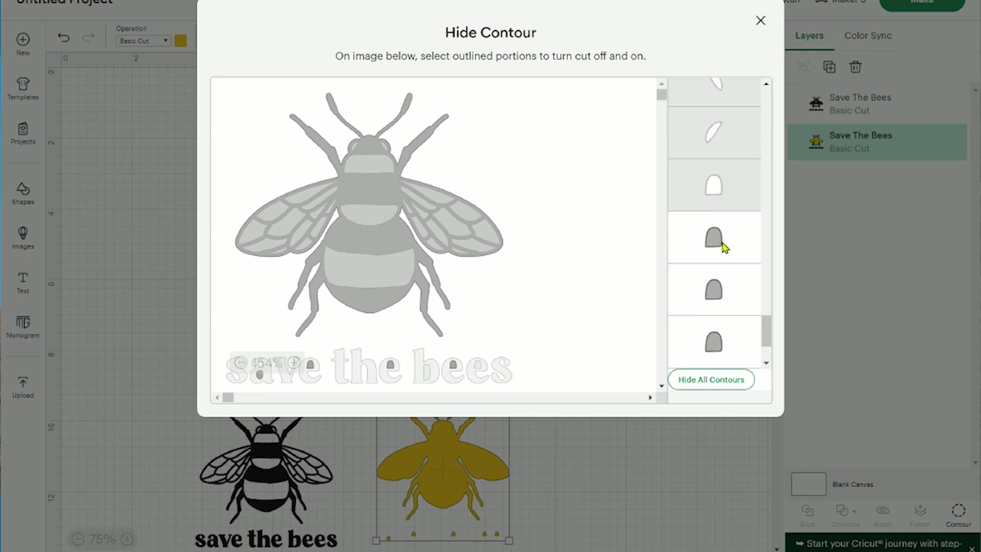
# Hide the remaining inner pieces of the text's letters and close the contour editing.
pyautogui.click(717, 244)
pyautogui.click(713, 288)
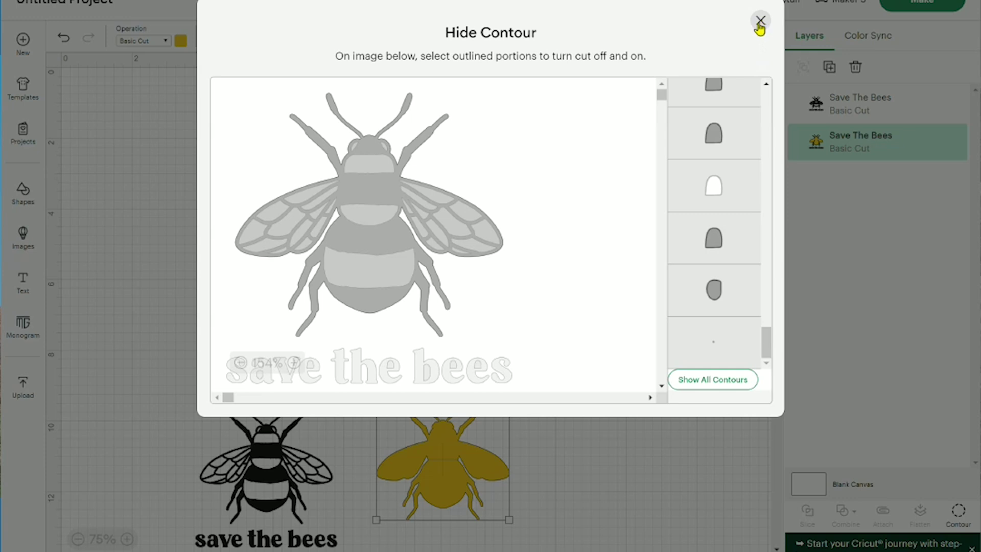
pyautogui.click(691, 114)
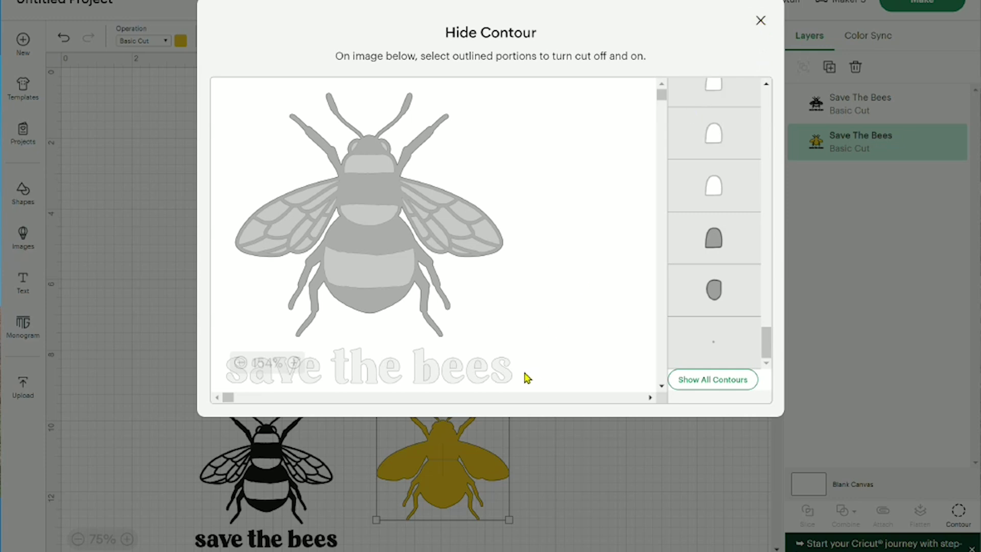
pyautogui.click(416, 366)
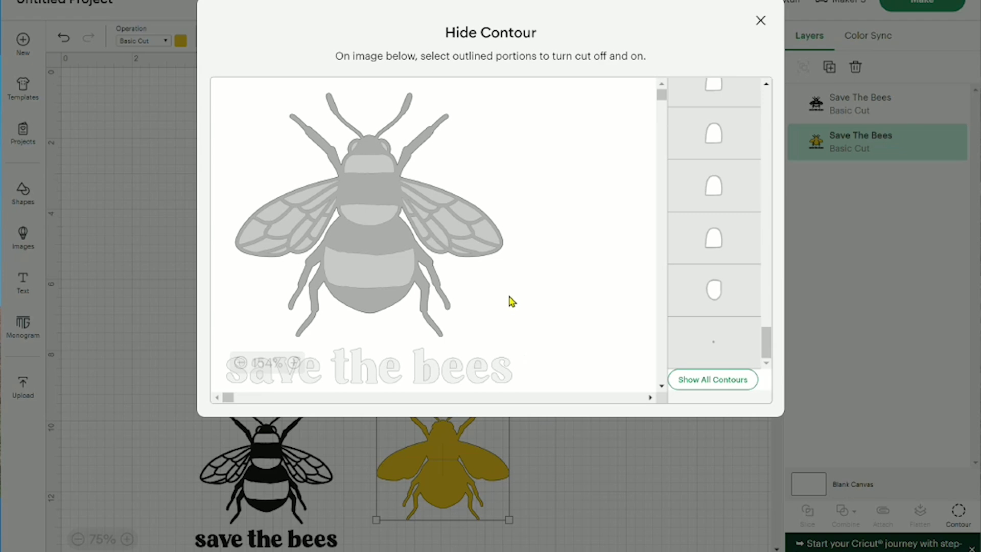
pyautogui.click(761, 21)
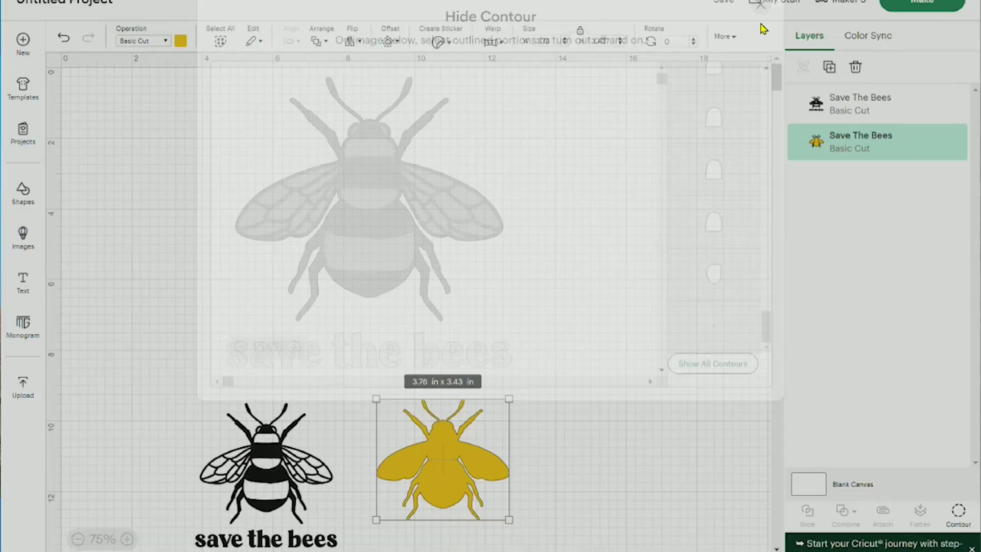
# Place the yellow bee under the black Save The Bees image and move both layers together to the upper canvas area.
pyautogui.moveTo(446, 492); pyautogui.dragTo(268, 492)
pyautogui.click(372, 488)
pyautogui.moveTo(136, 435); pyautogui.dragTo(331, 528)
pyautogui.moveTo(282, 509); pyautogui.dragTo(356, 233)
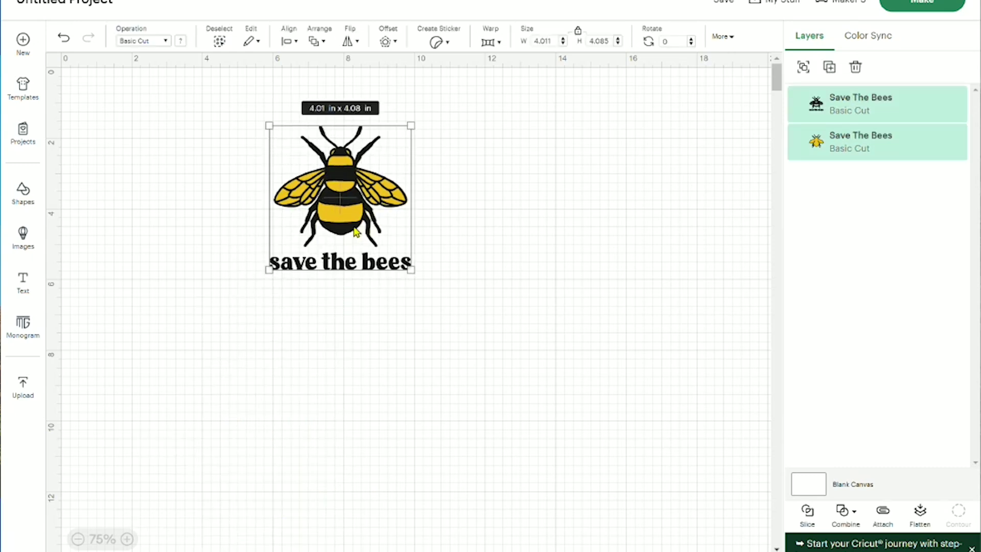
# Try to align the black and yellow bee layers with Align Bottom, followed by Center.
pyautogui.click(286, 43)
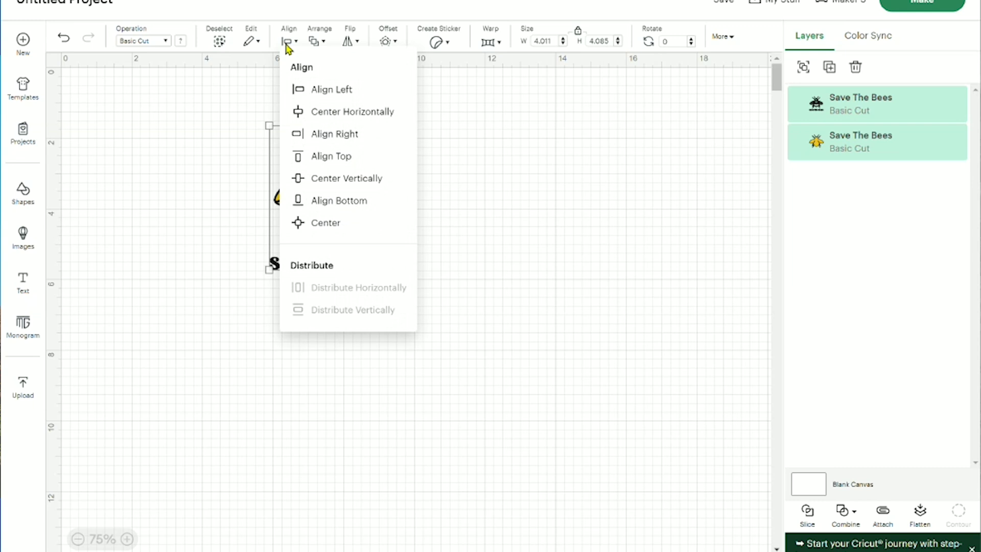
pyautogui.click(336, 206)
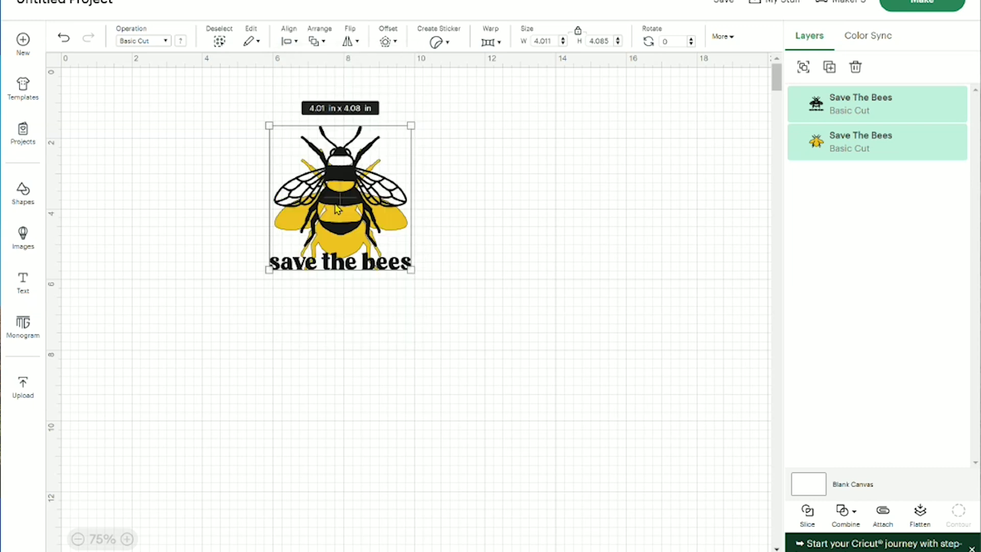
pyautogui.click(292, 40)
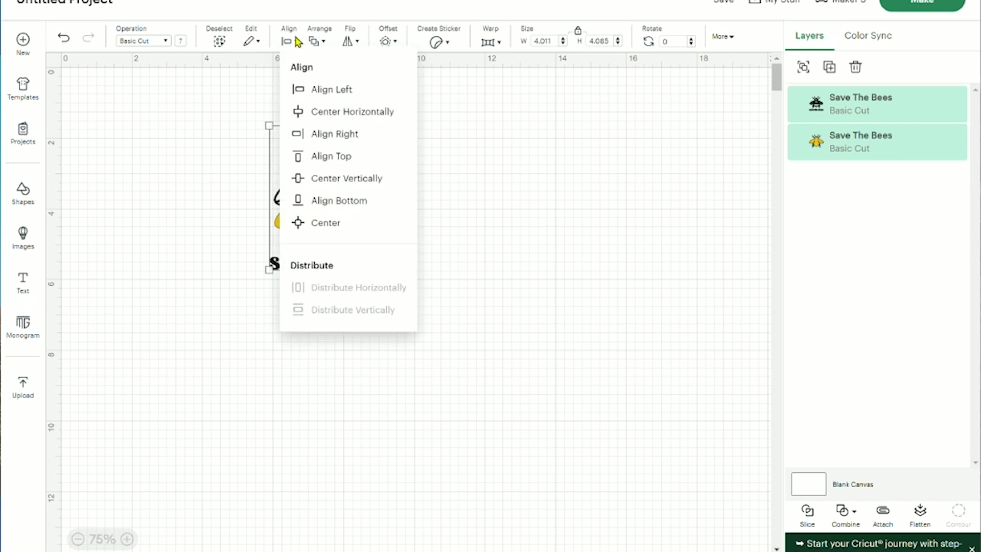
pyautogui.click(321, 224)
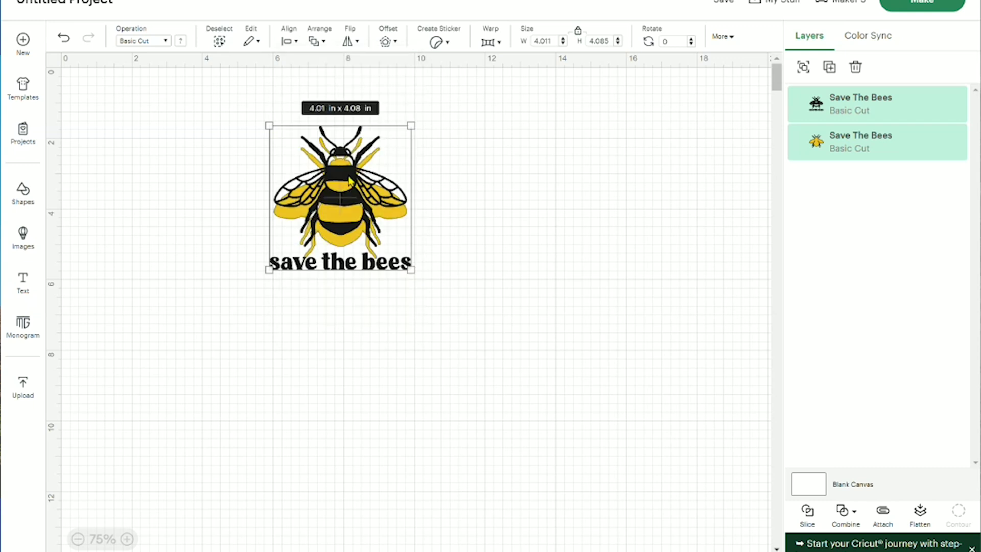
# Move the black Save The Bees image over the yellow bee, nudge it down to match the outlines, and check the fit up close.
pyautogui.click(509, 213)
pyautogui.click(343, 194)
pyautogui.moveTo(343, 194); pyautogui.dragTo(345, 201)
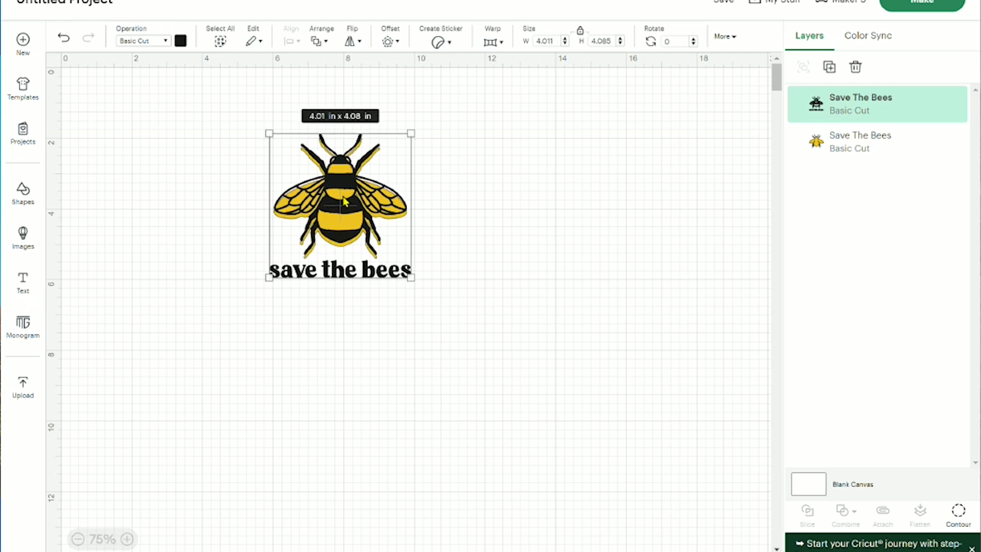
pyautogui.press('Down')
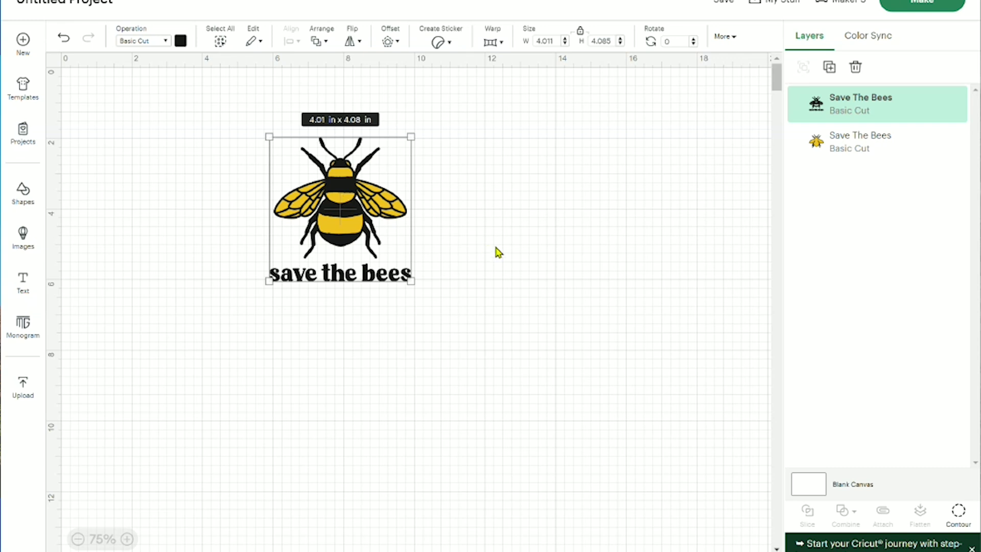
pyautogui.click(129, 540)
pyautogui.click(129, 540)
pyautogui.click(128, 541)
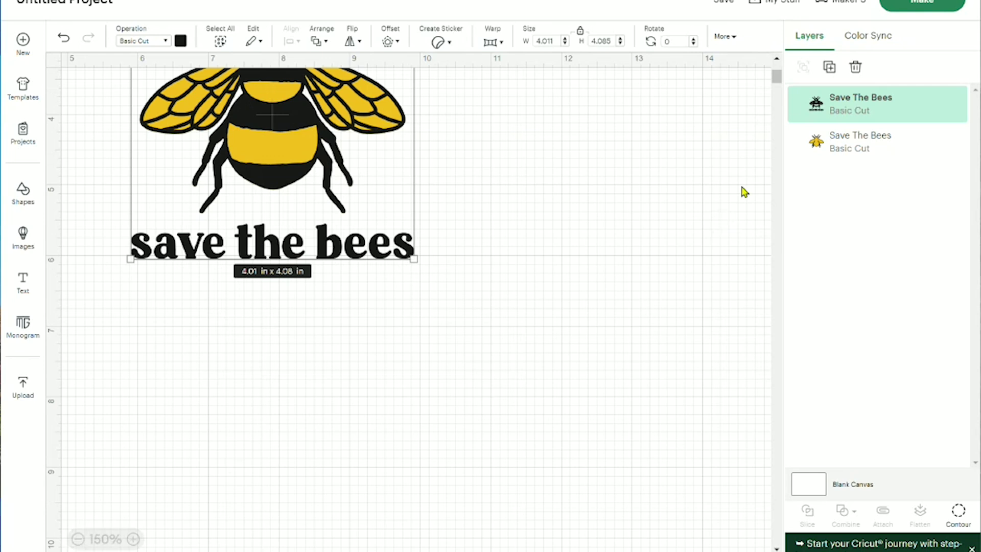
pyautogui.scroll(3, 776, 78)
pyautogui.scroll(-1, 777, 77)
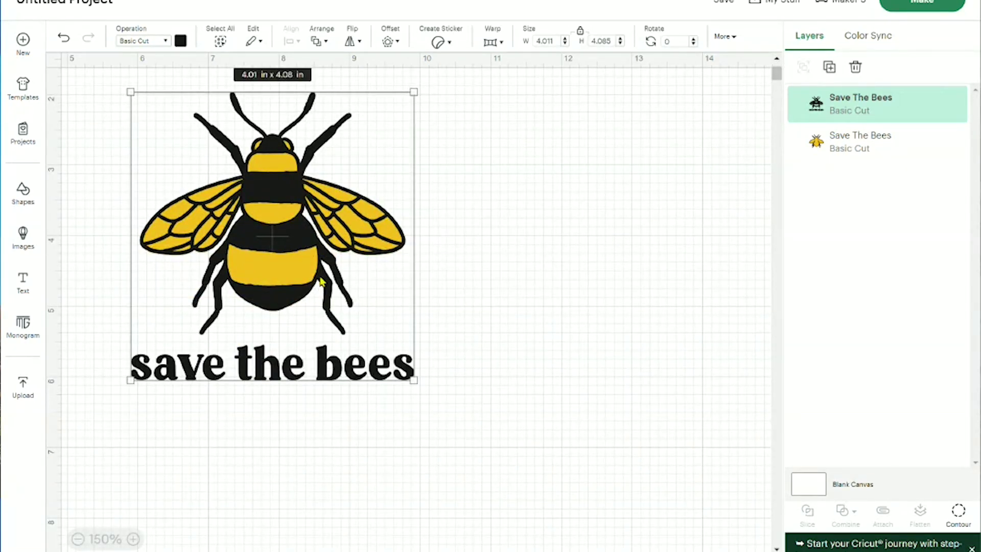
pyautogui.click(498, 252)
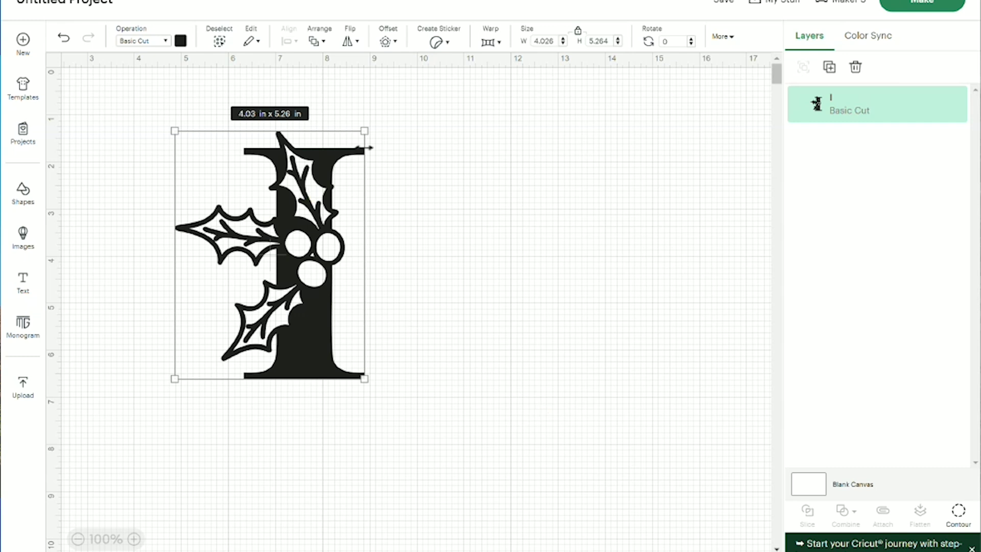
# Shrink the holly letter I image to about 1.92 x 2.5 in and move it down the canvas.
pyautogui.moveTo(366, 133); pyautogui.dragTo(264, 261)
pyautogui.moveTo(241, 307); pyautogui.dragTo(239, 479)
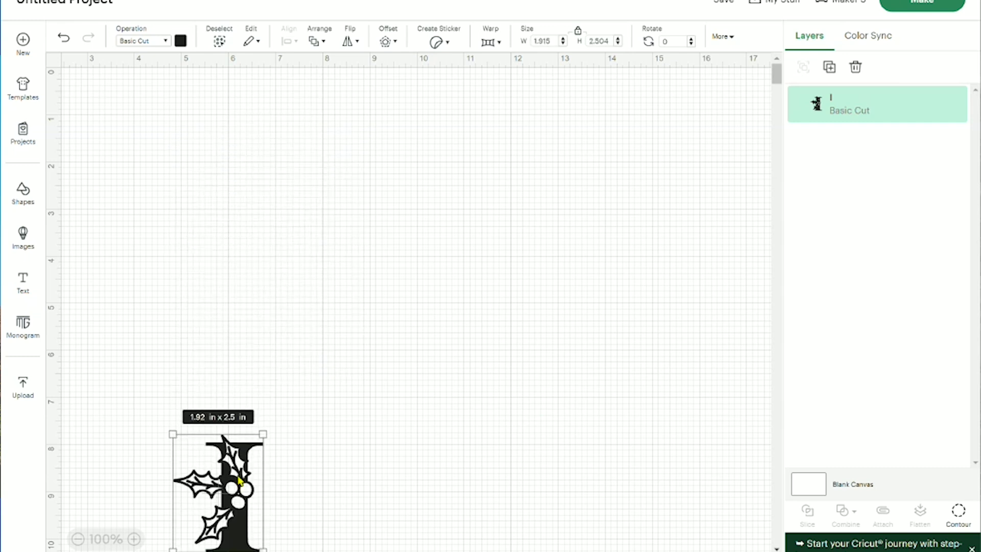
# Duplicate the holly letter I, place the copy beside the original, and hide the copy's letter outline with Contour.
pyautogui.hotkey('ctrl', 'd')
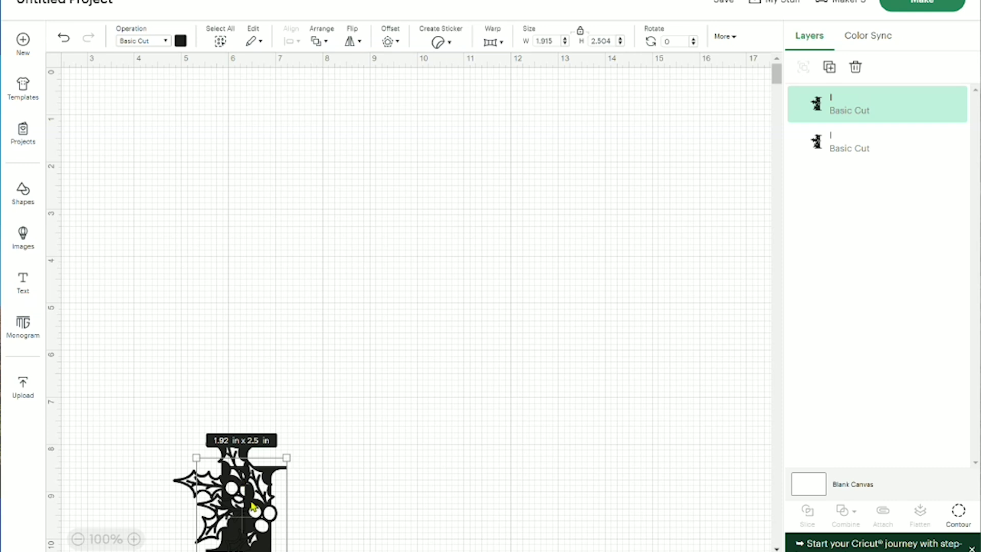
pyautogui.moveTo(253, 505); pyautogui.dragTo(347, 476)
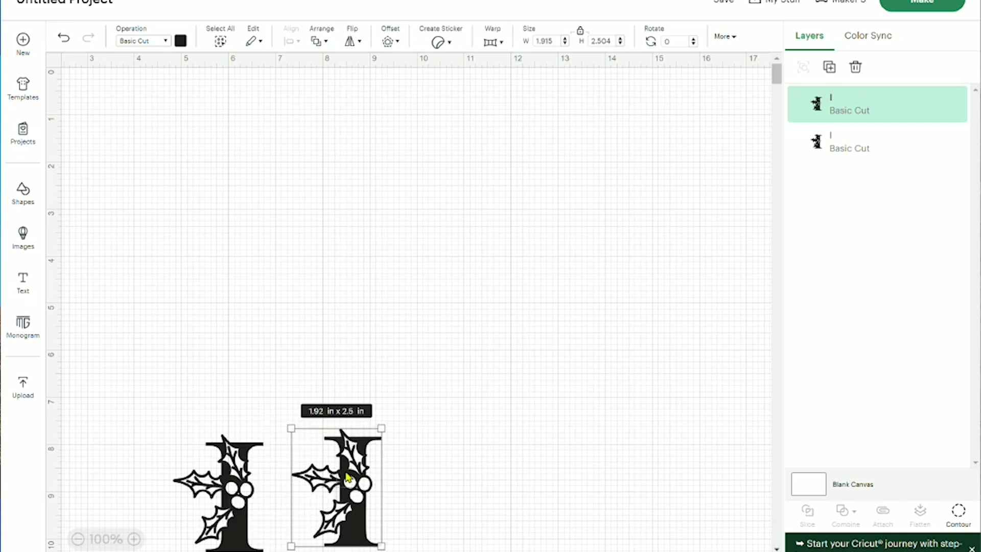
pyautogui.click(966, 516)
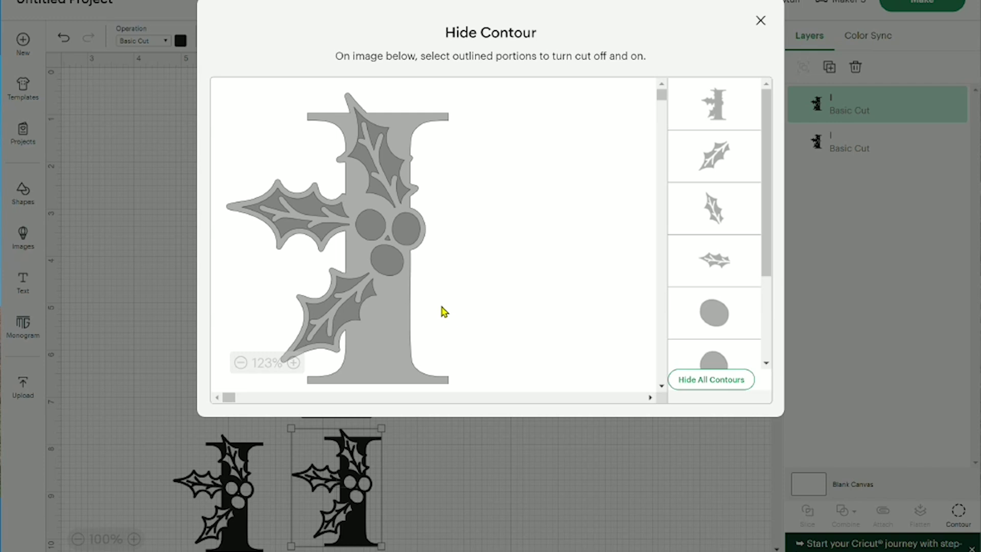
pyautogui.click(404, 309)
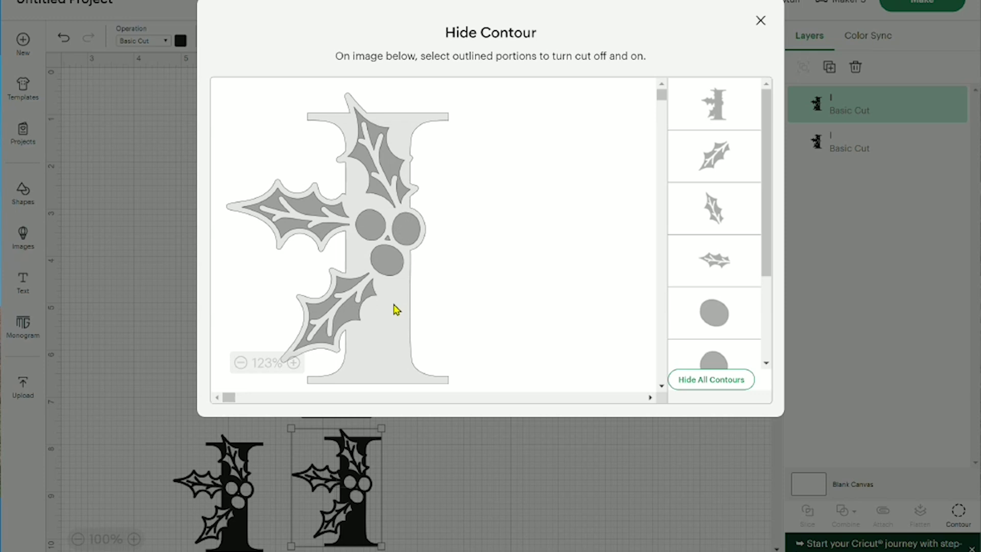
pyautogui.click(394, 305)
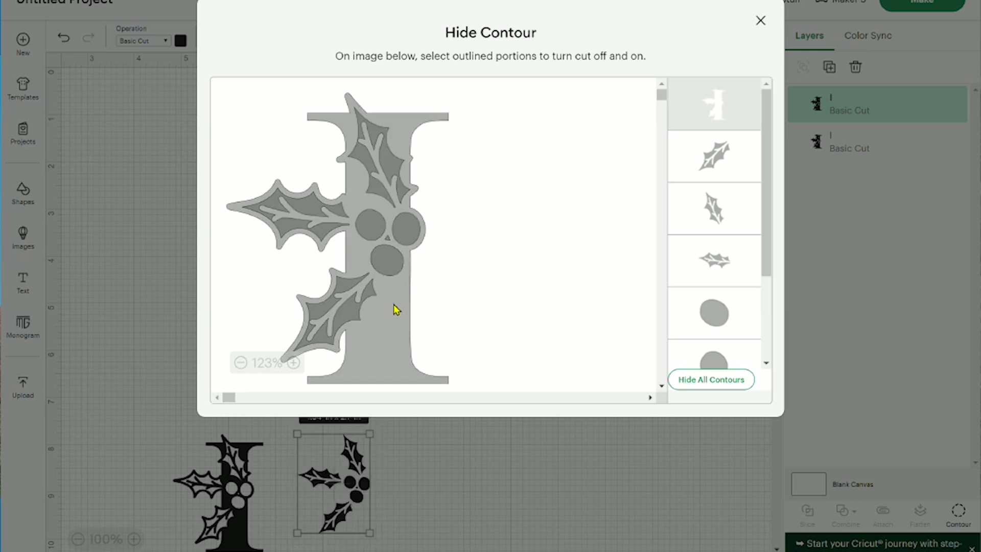
pyautogui.click(394, 307)
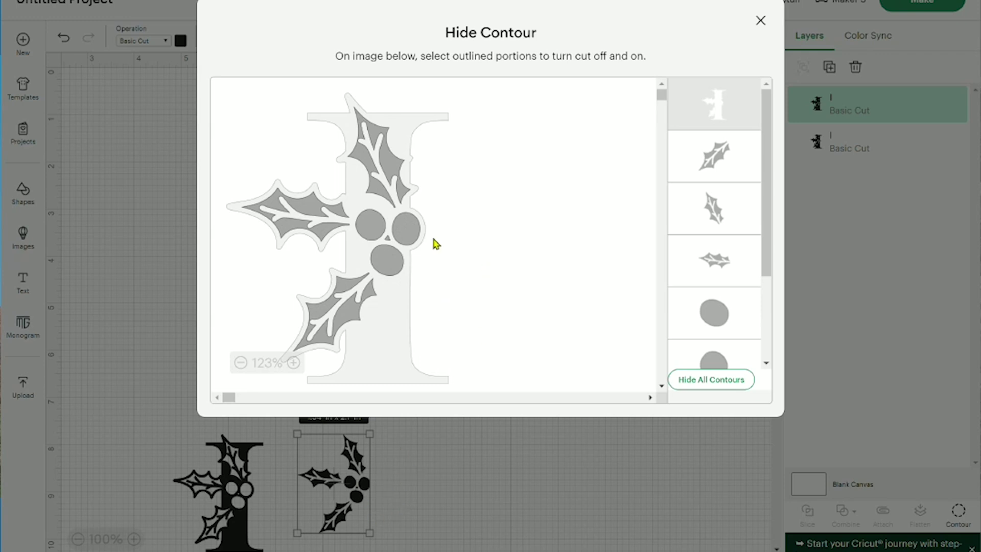
# Hide the three berry contours in the copy, keeping its holly leaves.
pyautogui.click(406, 230)
pyautogui.click(375, 228)
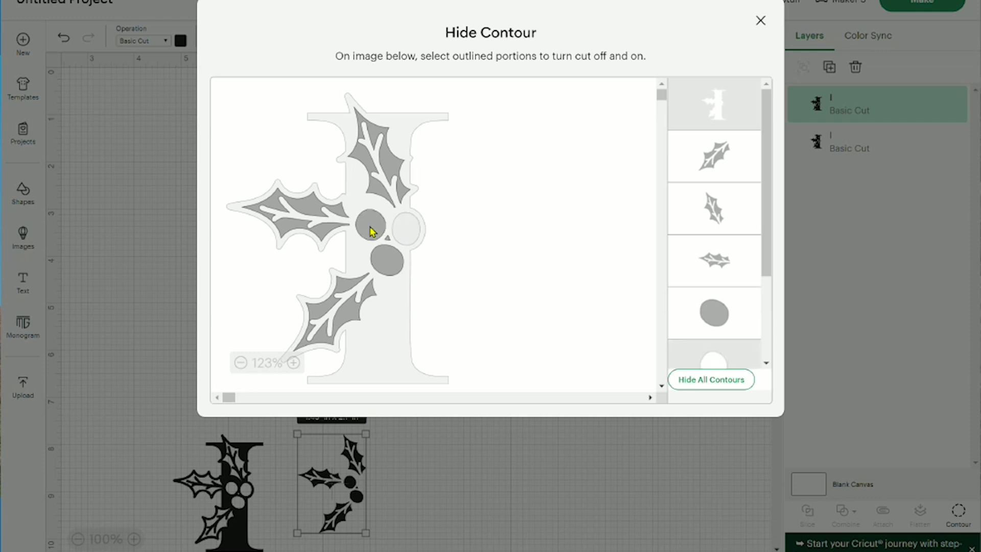
pyautogui.click(388, 272)
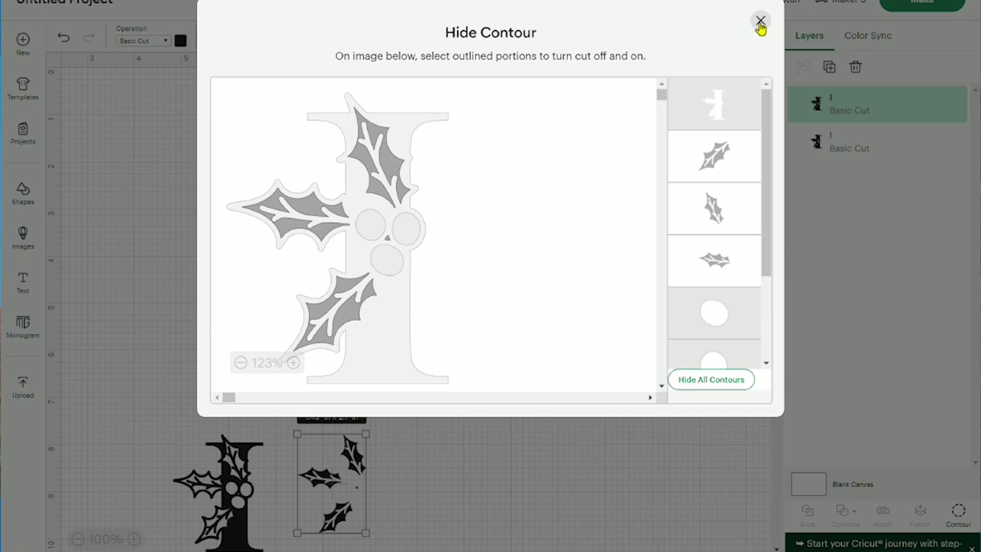
pyautogui.click(761, 21)
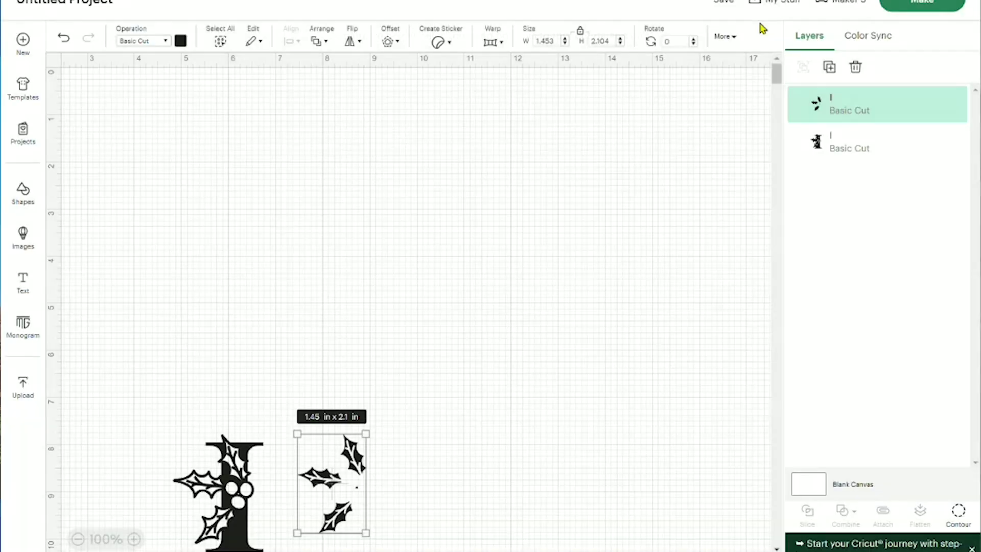
# Color the holly leaves layer dark green and move it to the upper canvas area.
pyautogui.click(181, 40)
pyautogui.click(262, 152)
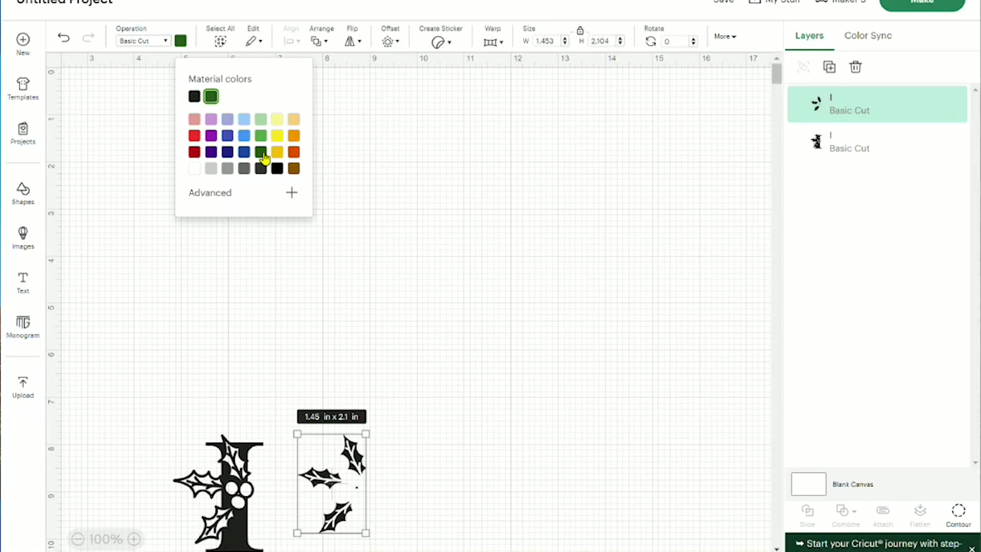
pyautogui.click(411, 500)
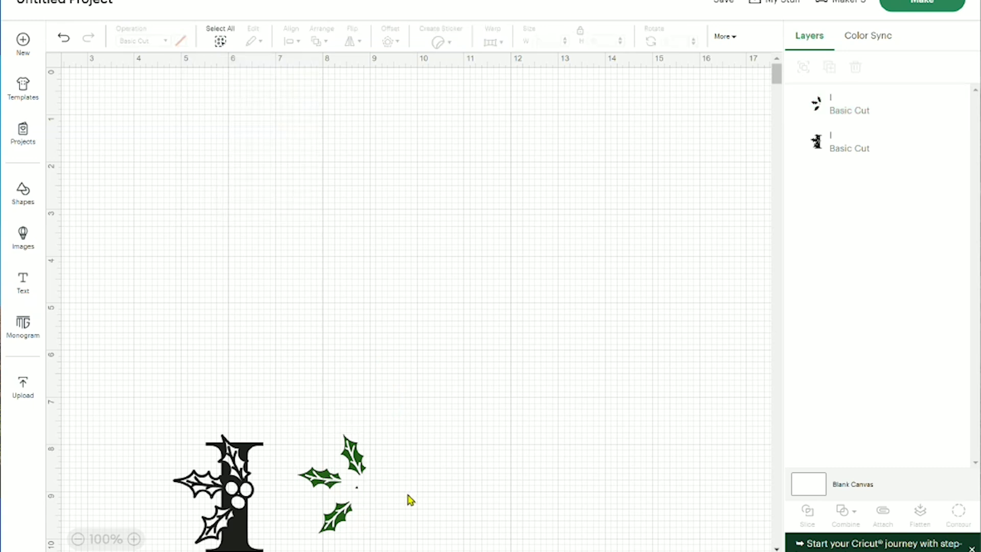
pyautogui.moveTo(333, 521); pyautogui.dragTo(159, 206)
# Duplicate the black holly letter I again and place the copy beside the original.
pyautogui.click(227, 505)
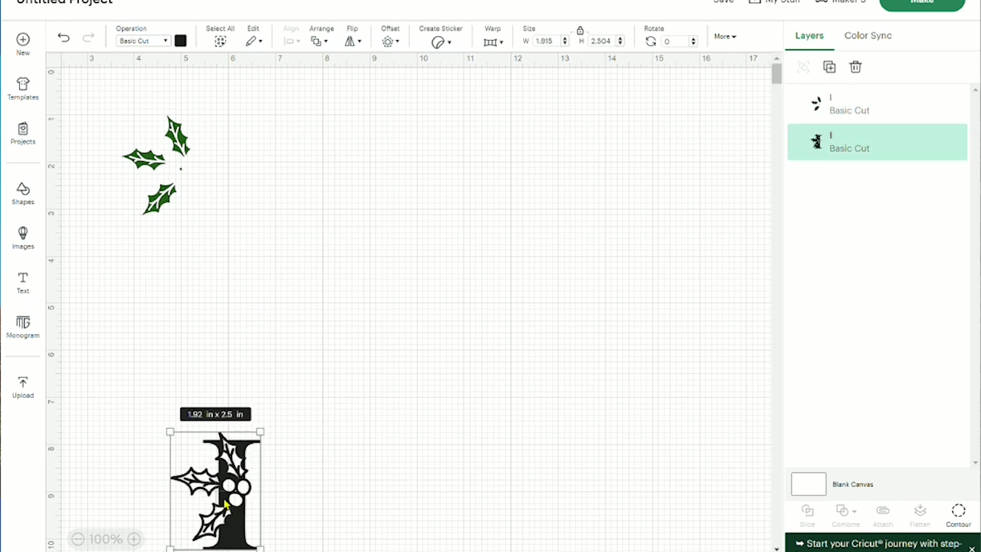
pyautogui.hotkey('ctrl', 'd')
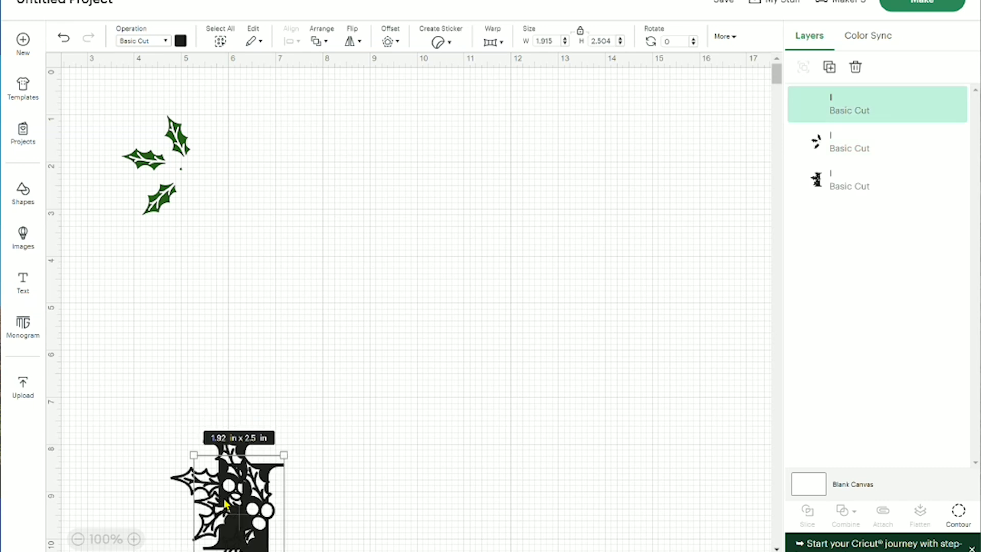
pyautogui.moveTo(225, 503); pyautogui.dragTo(313, 478)
# Hide the letter outline and the three holly leaves of the new copy with Contour, keeping its berries.
pyautogui.click(957, 513)
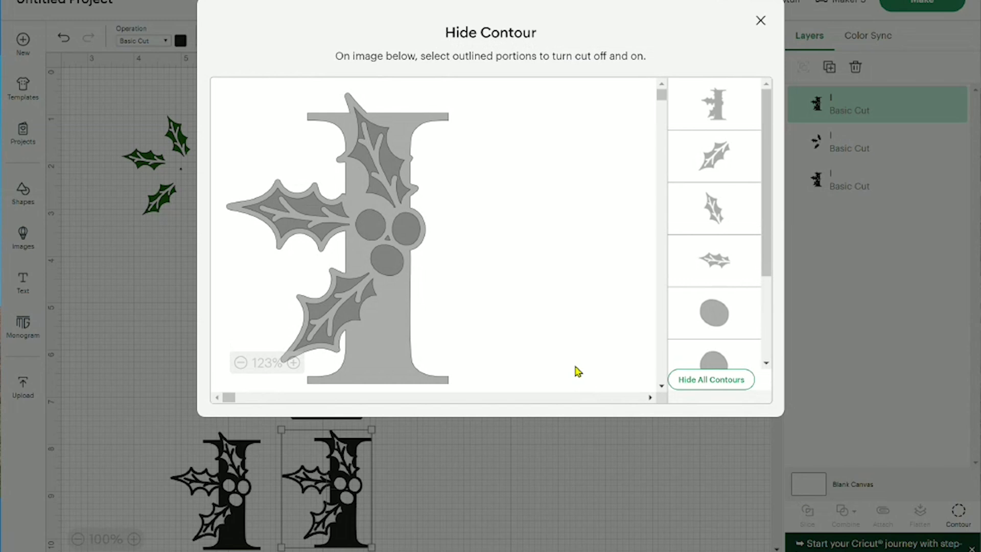
pyautogui.click(413, 126)
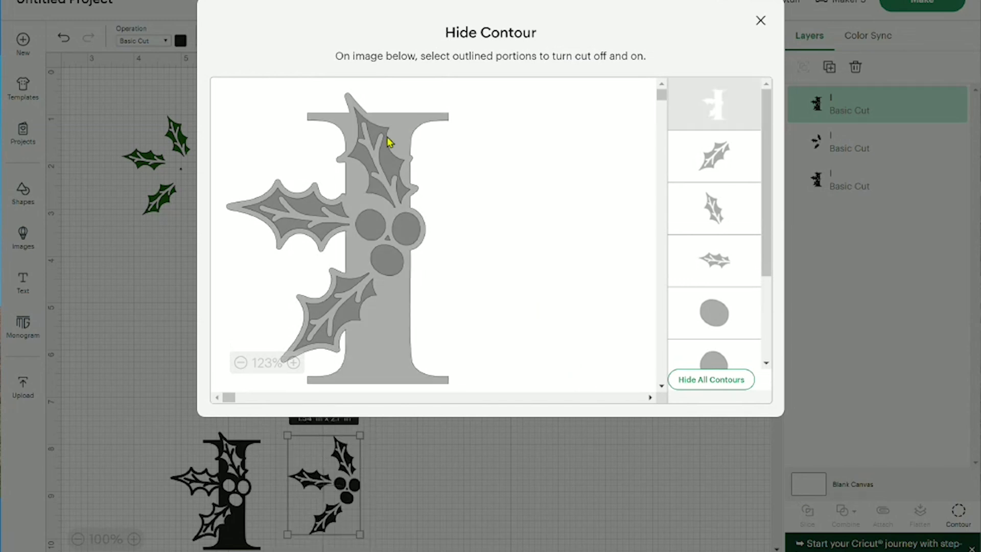
pyautogui.click(368, 157)
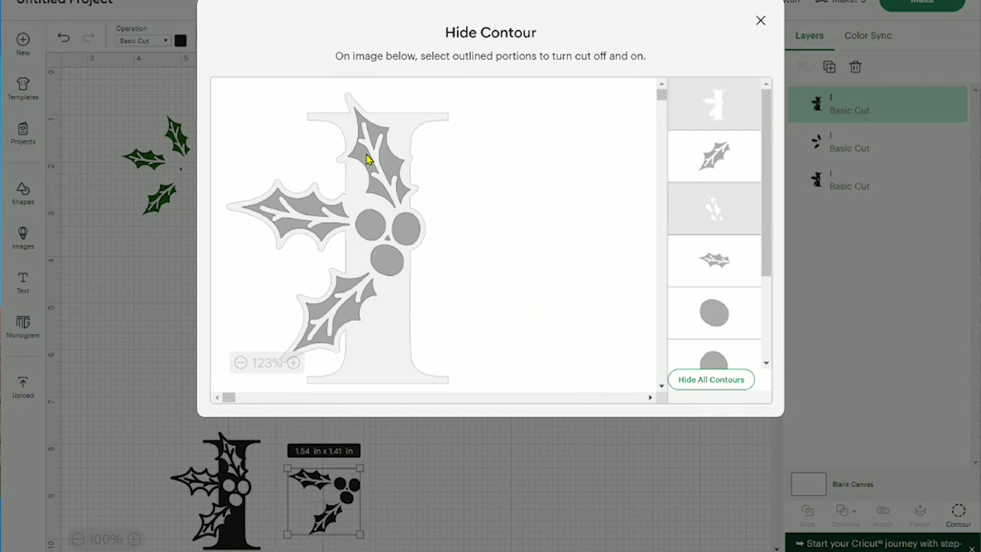
pyautogui.click(309, 211)
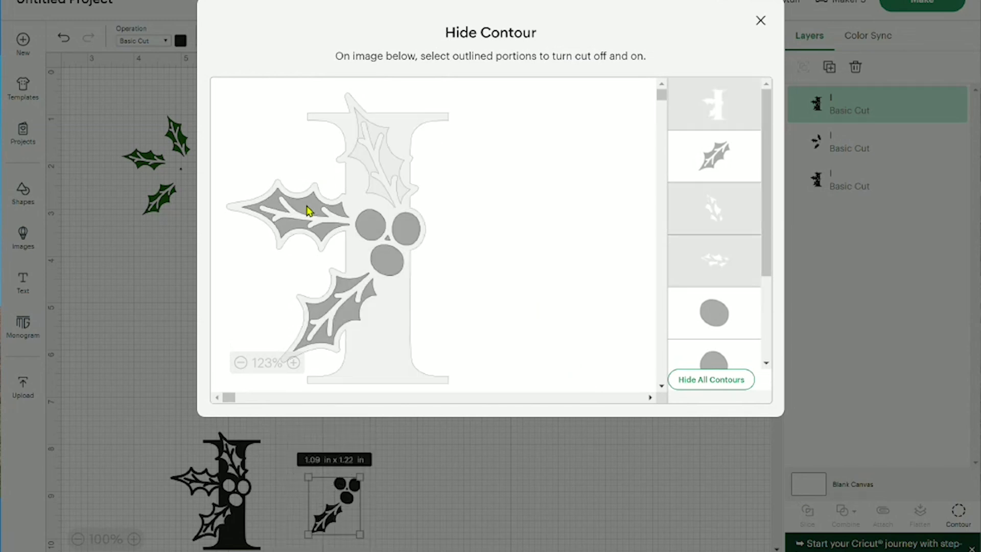
pyautogui.click(318, 312)
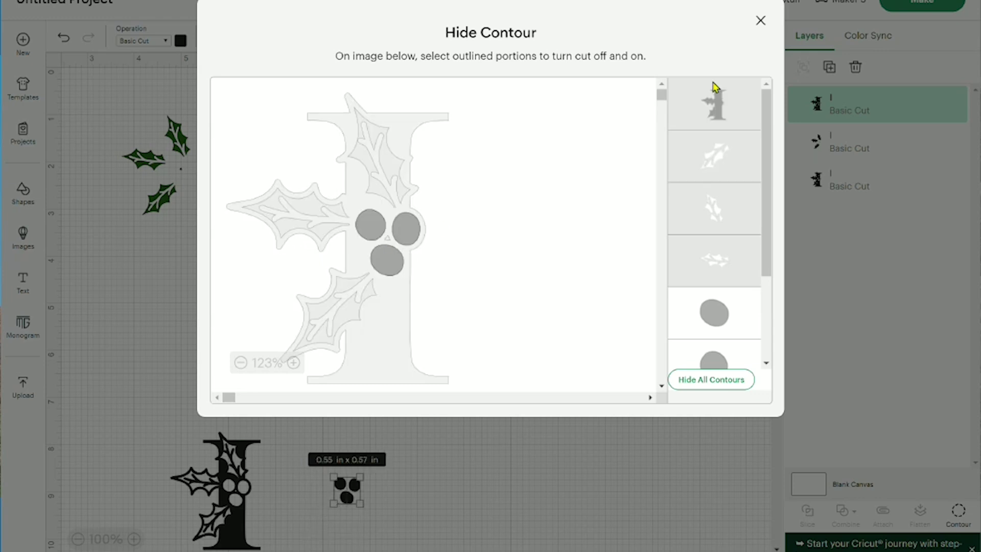
pyautogui.click(761, 20)
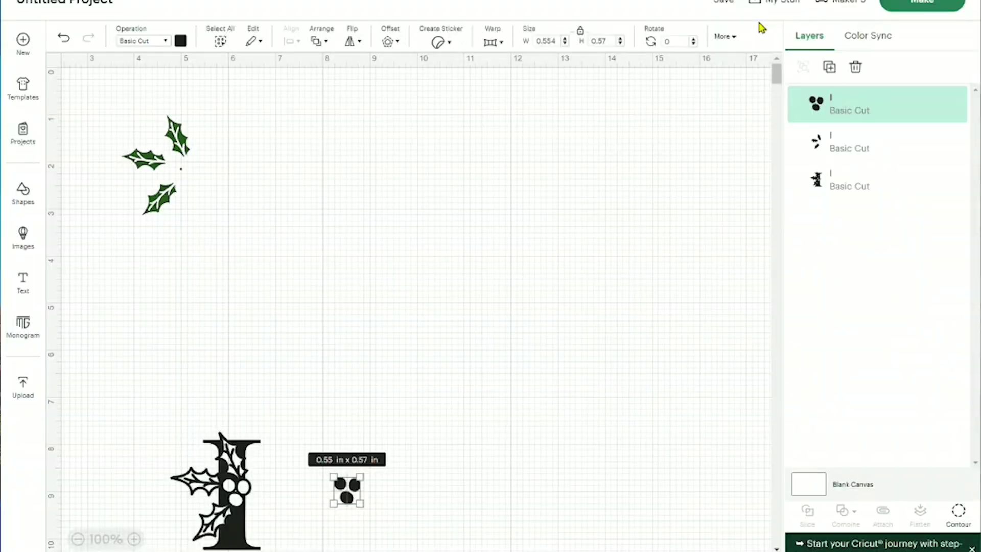
# Color the berries layer dark red and position it between the green holly leaves.
pyautogui.click(181, 41)
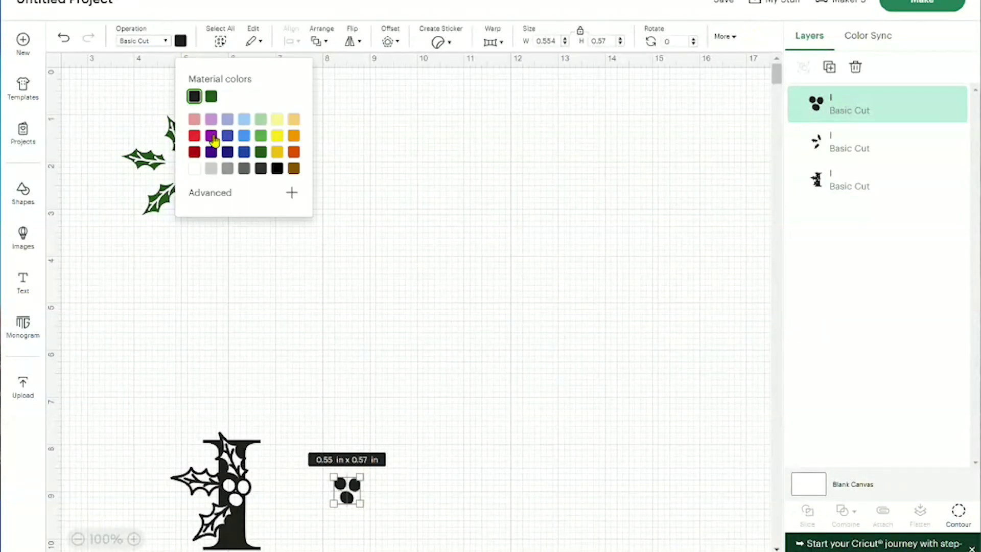
pyautogui.click(194, 152)
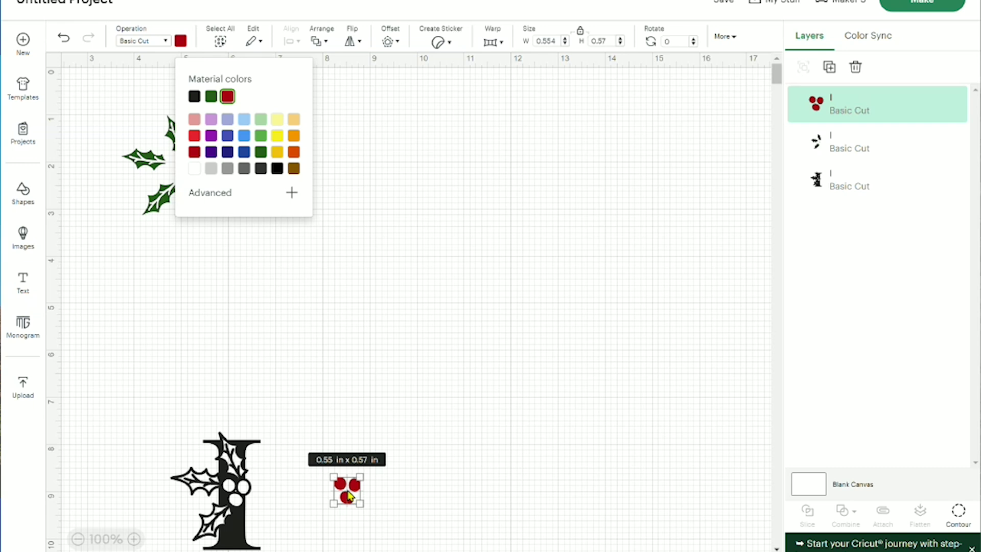
pyautogui.moveTo(348, 495); pyautogui.dragTo(186, 179)
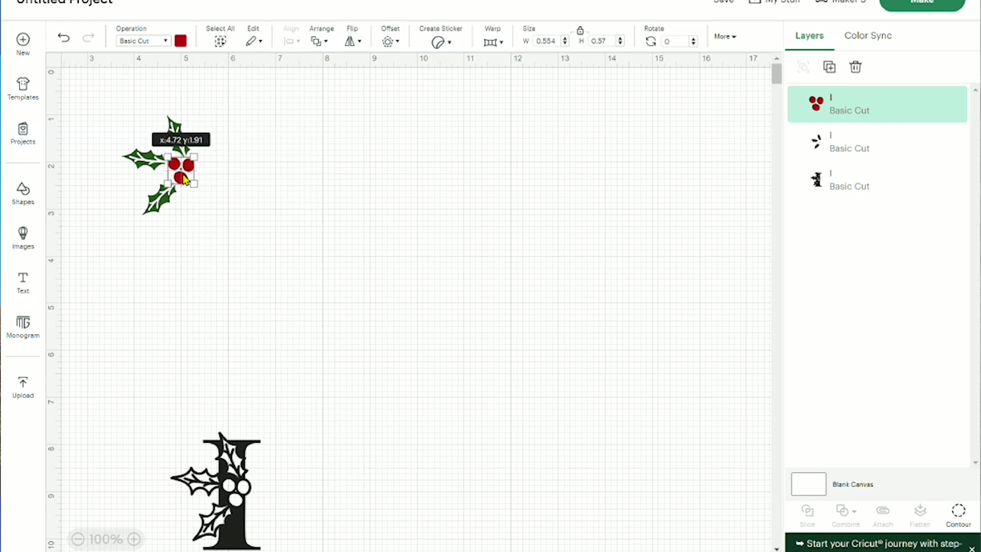
# Place the black holly letter with the colored leaves and berries, and enlarge all three layers together to about 4.72 x 6.17 in.
pyautogui.click(244, 233)
pyautogui.moveTo(229, 439); pyautogui.dragTo(180, 141)
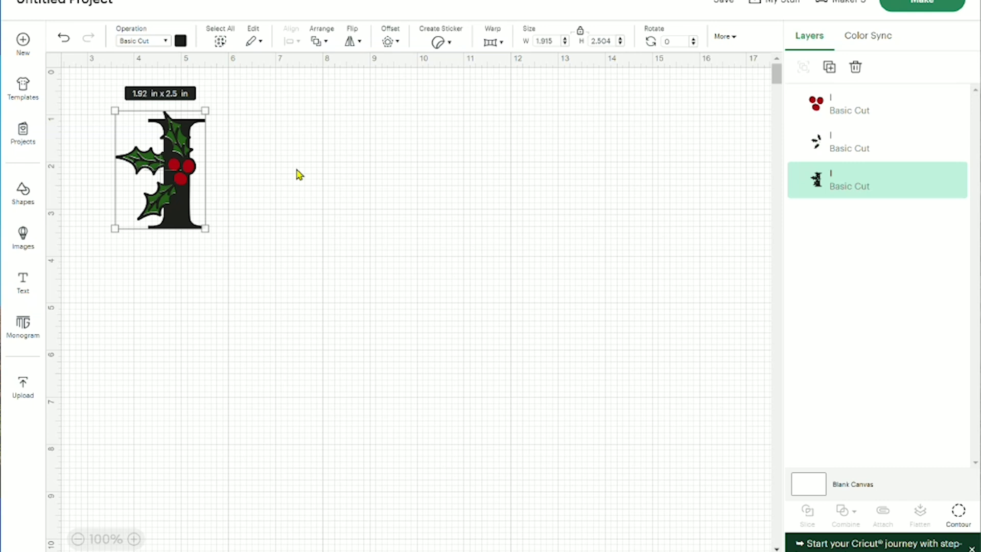
pyautogui.click(228, 203)
pyautogui.moveTo(250, 100); pyautogui.dragTo(101, 284)
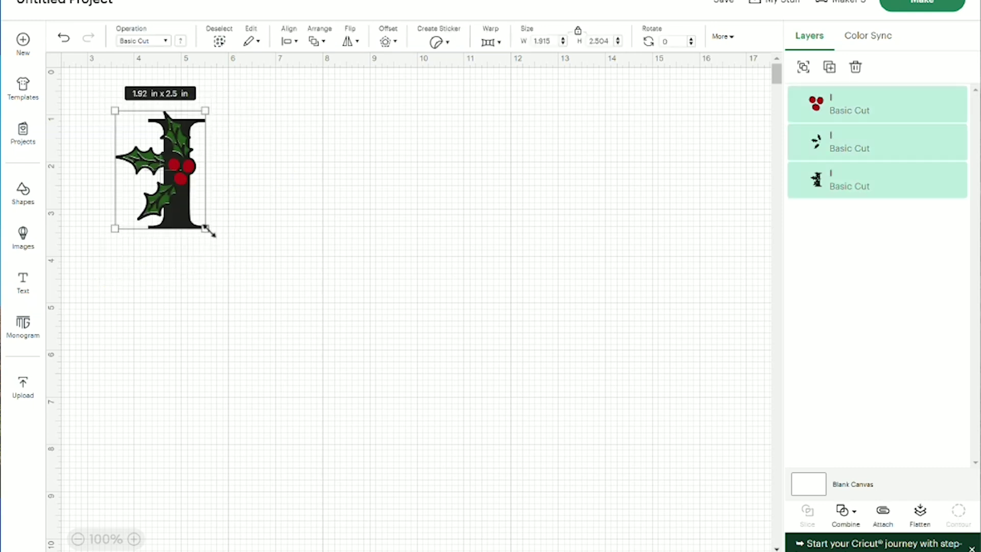
pyautogui.moveTo(206, 229); pyautogui.dragTo(405, 352)
pyautogui.click(341, 369)
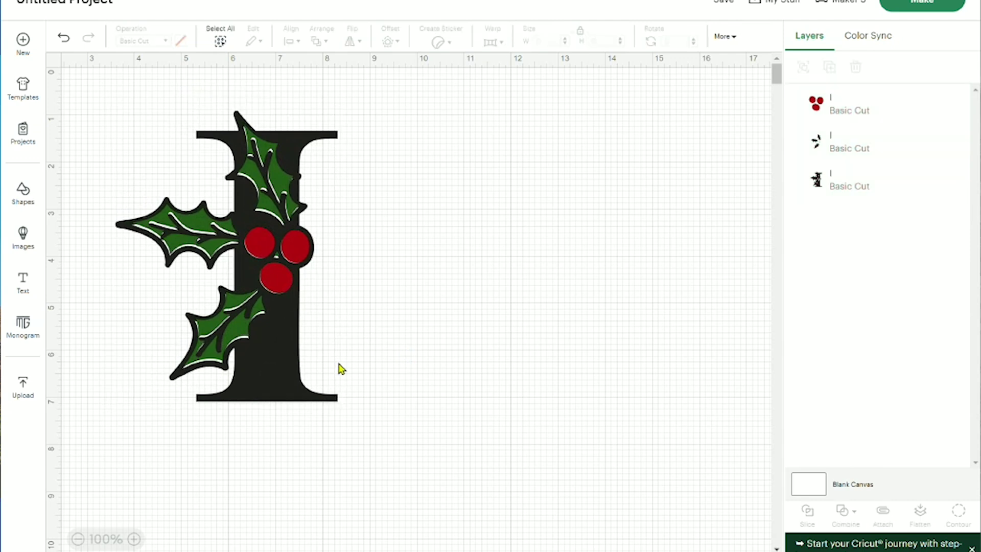
# Shift the green leaves layer and the red berries layer slightly so both fit the black outlines.
pyautogui.moveTo(280, 361); pyautogui.dragTo(278, 360)
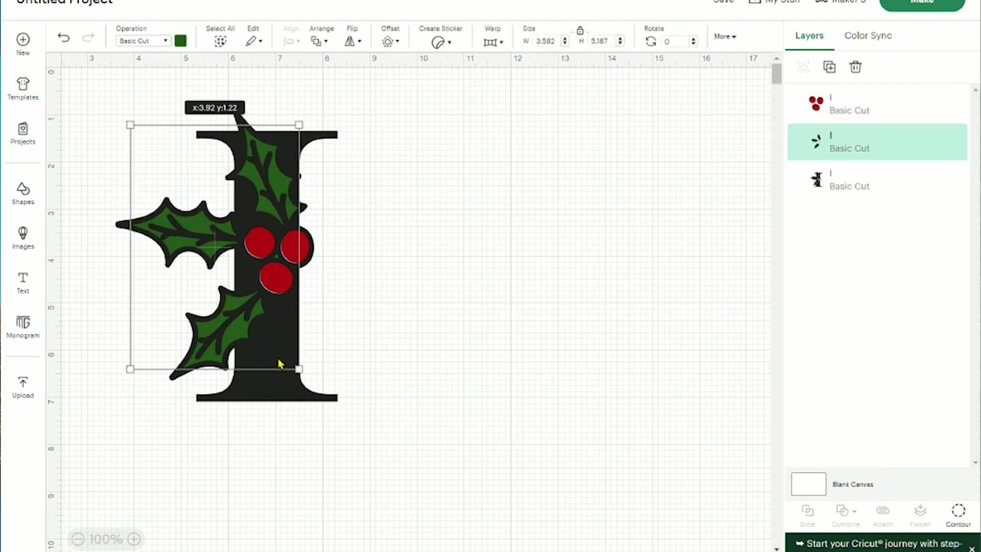
pyautogui.click(296, 247)
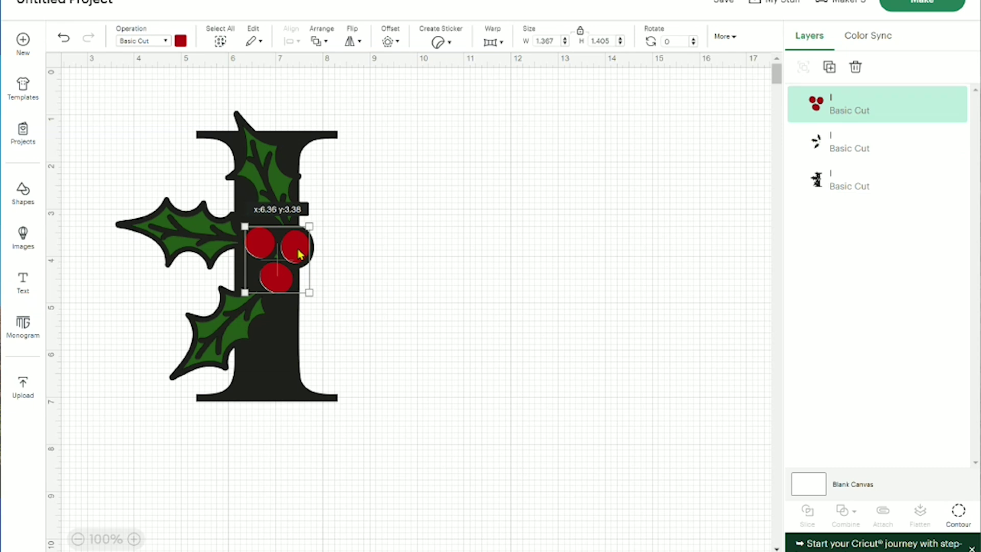
pyautogui.moveTo(299, 254); pyautogui.dragTo(299, 254)
pyautogui.click(404, 125)
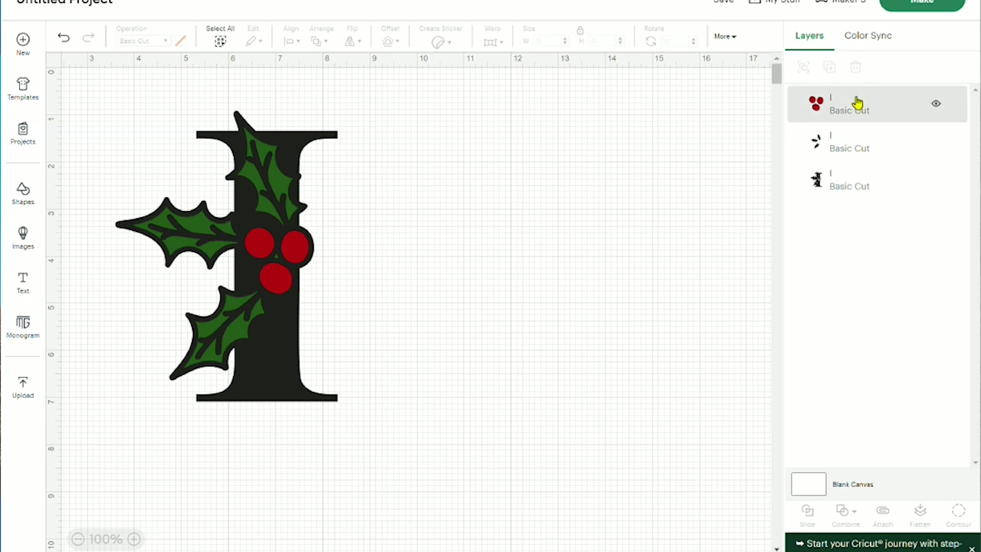
# Preview the cutting mats without saving the project, inspect the black mat, and return to the canvas.
pyautogui.click(908, 4)
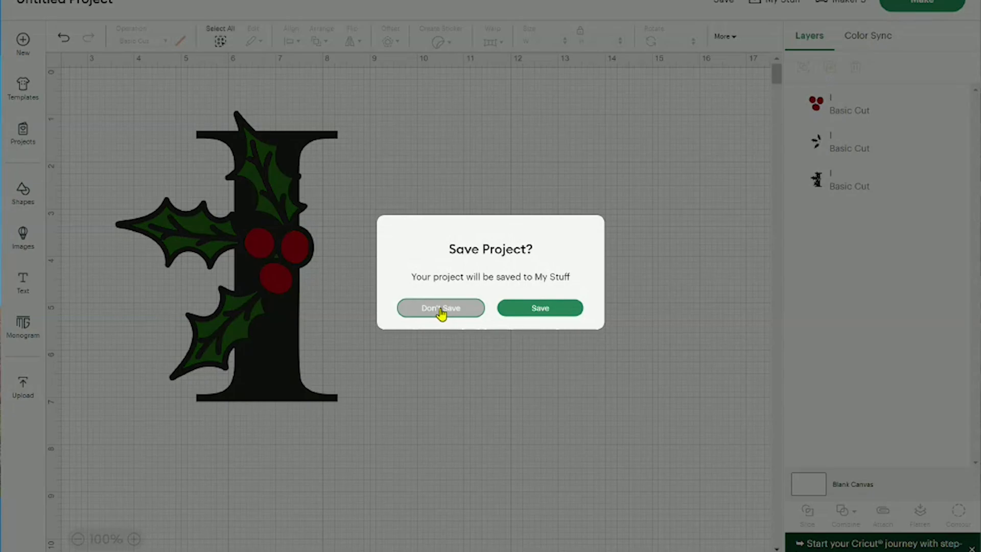
pyautogui.click(441, 309)
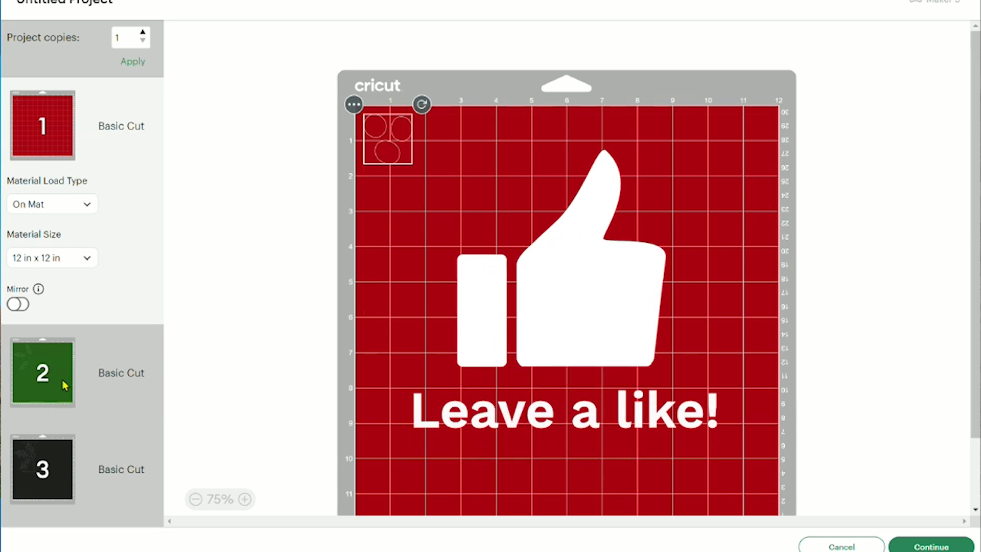
pyautogui.click(62, 475)
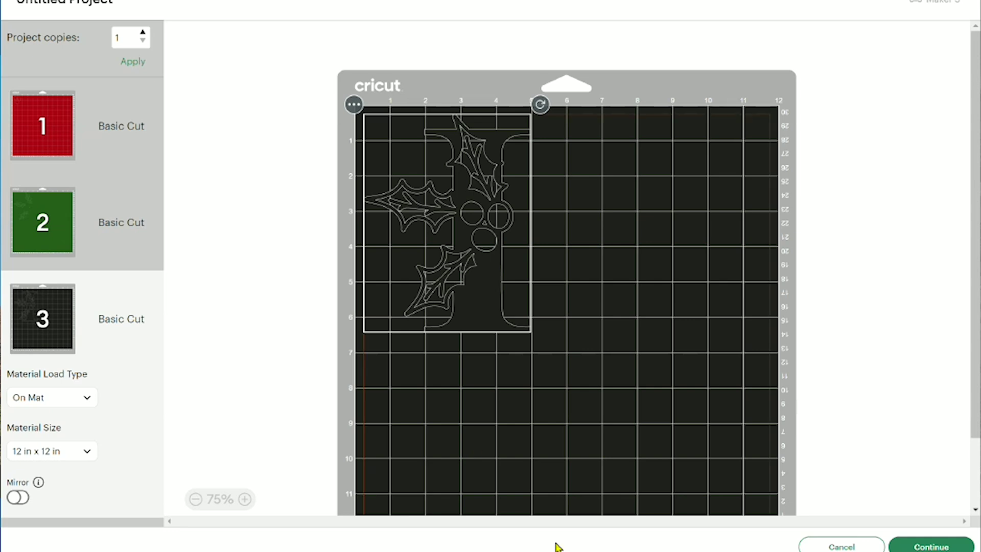
pyautogui.click(841, 546)
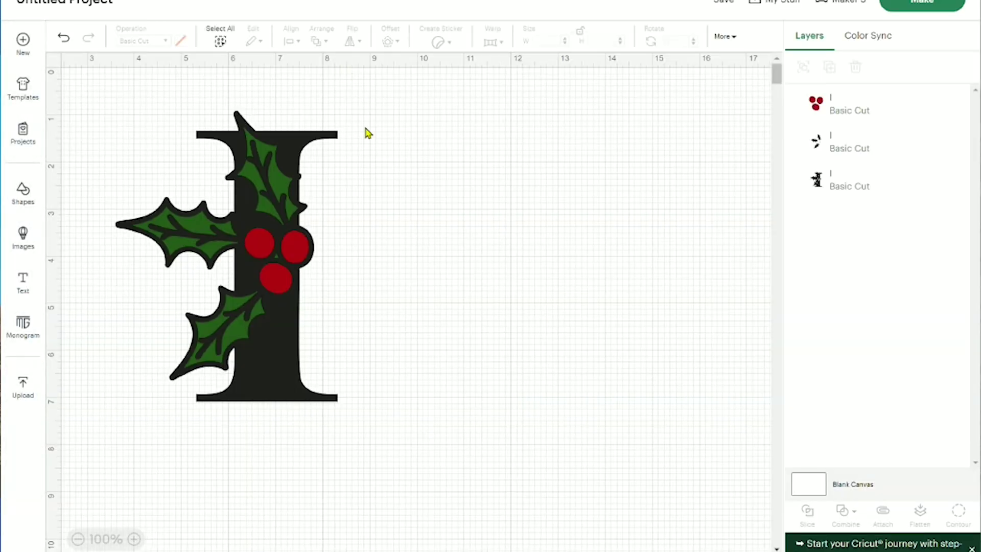
# Delete all three holly letter layers from the canvas and open the image library.
pyautogui.moveTo(365, 129); pyautogui.dragTo(222, 291)
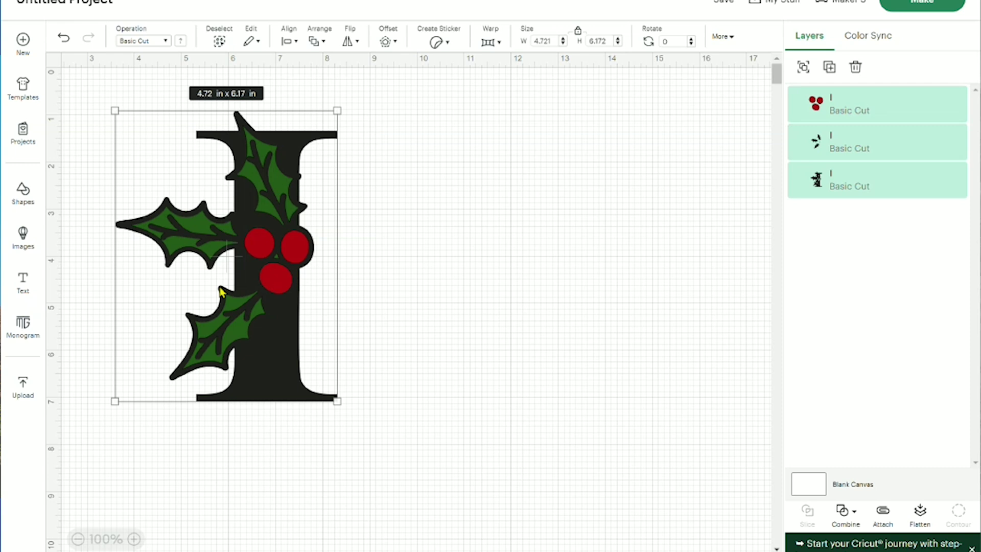
pyautogui.press('Delete')
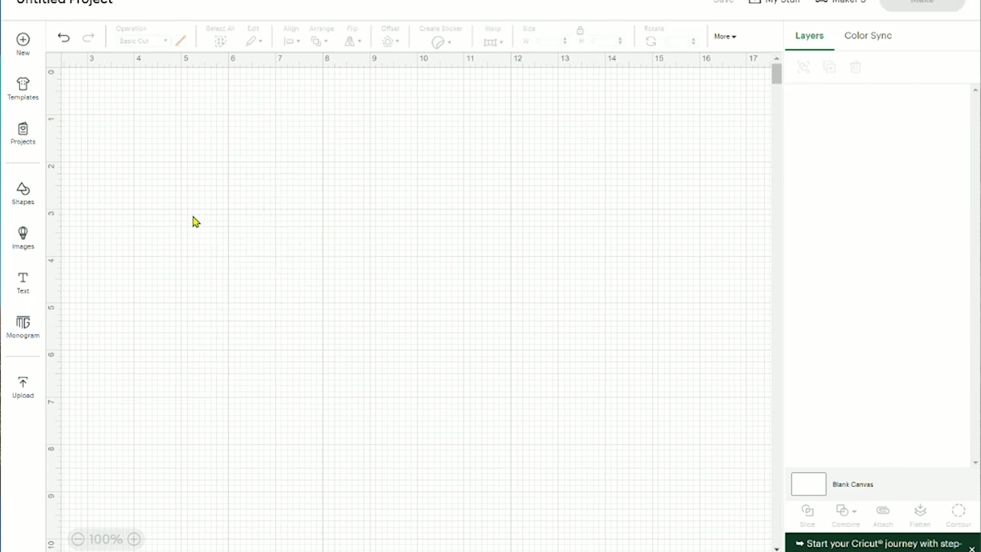
pyautogui.click(23, 239)
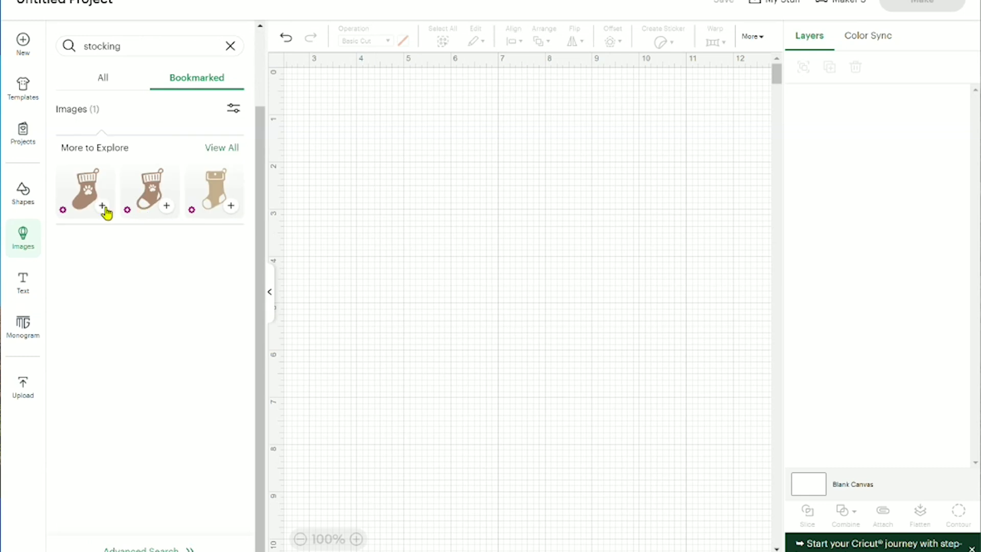
# Insert the Stocking With Paw Print image from the library and move it lower on the canvas.
pyautogui.click(103, 213)
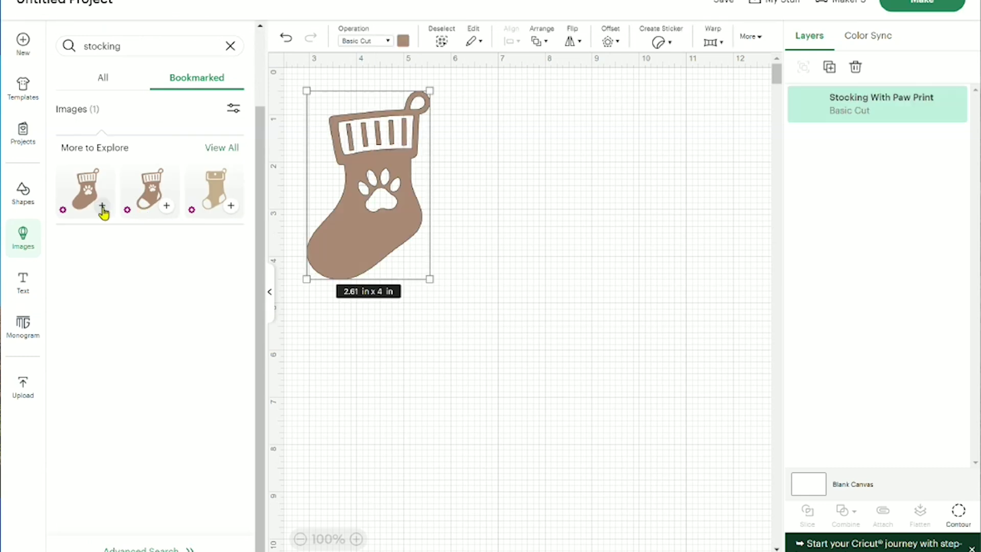
pyautogui.click(271, 294)
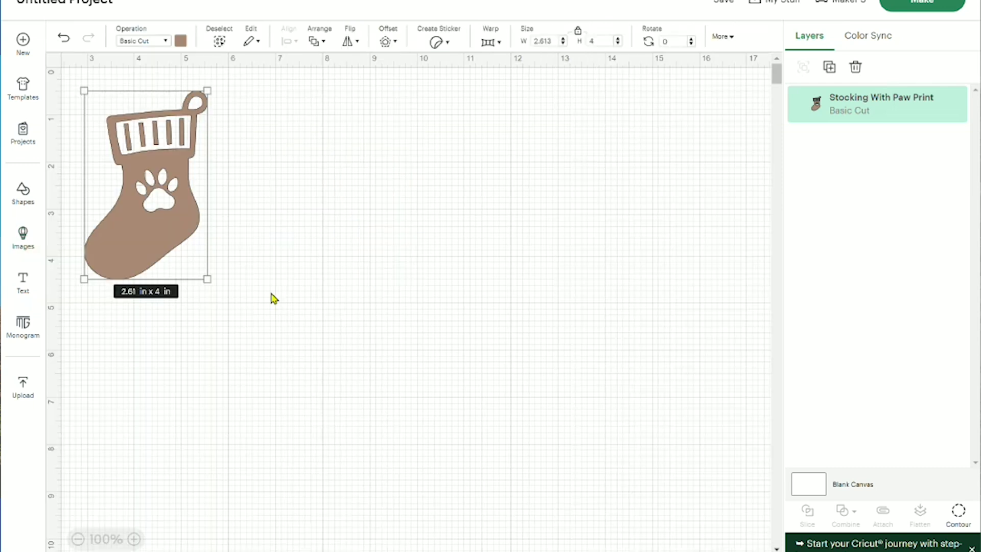
pyautogui.moveTo(153, 199); pyautogui.dragTo(285, 461)
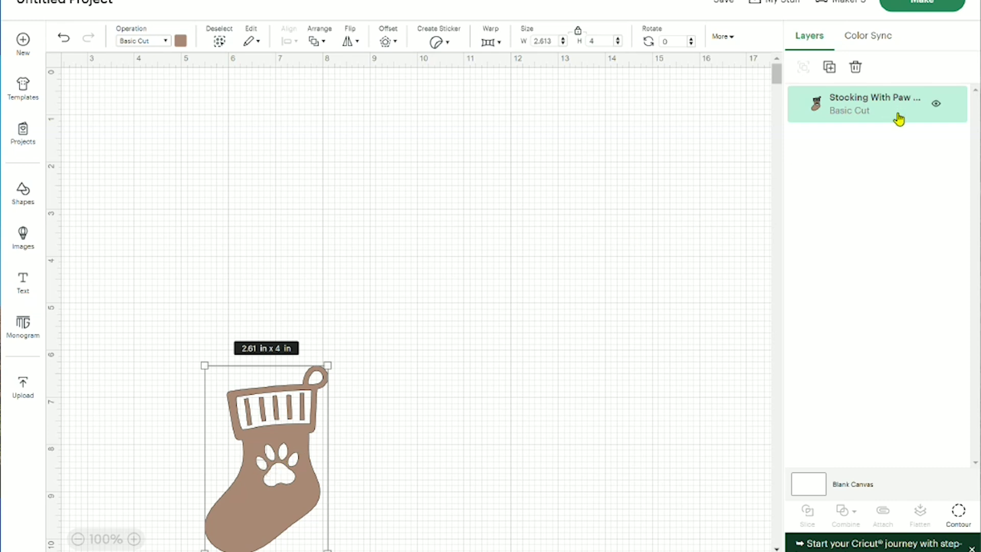
# Use Contour on the stocking to hide the paw print's pad and four toe cutouts, and move the stocking up the canvas.
pyautogui.click(957, 513)
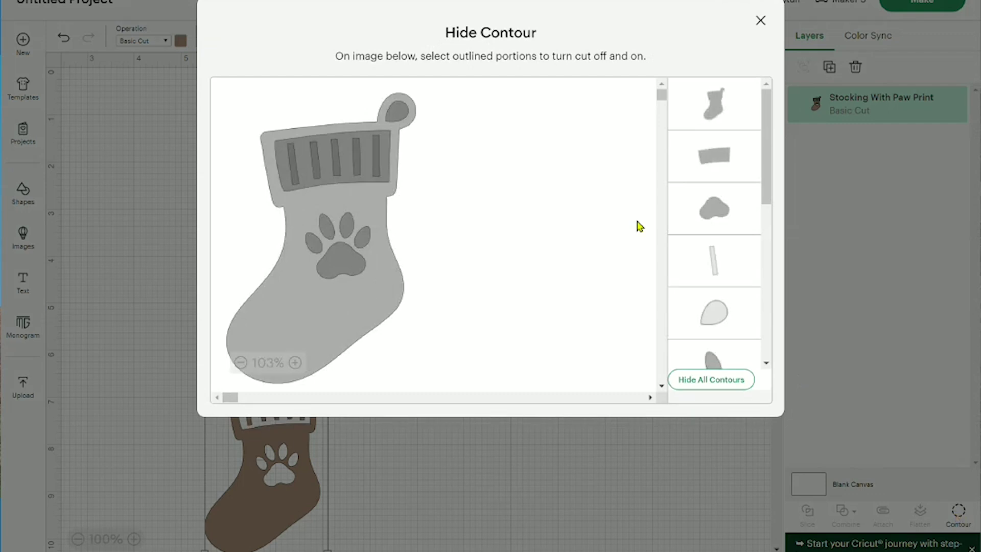
pyautogui.click(348, 263)
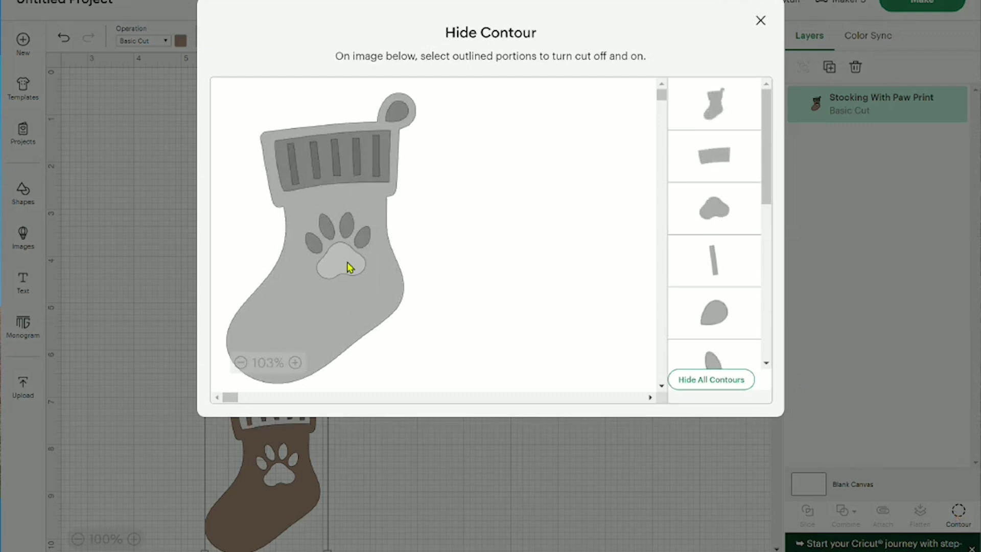
pyautogui.click(349, 266)
pyautogui.click(349, 267)
pyautogui.click(364, 238)
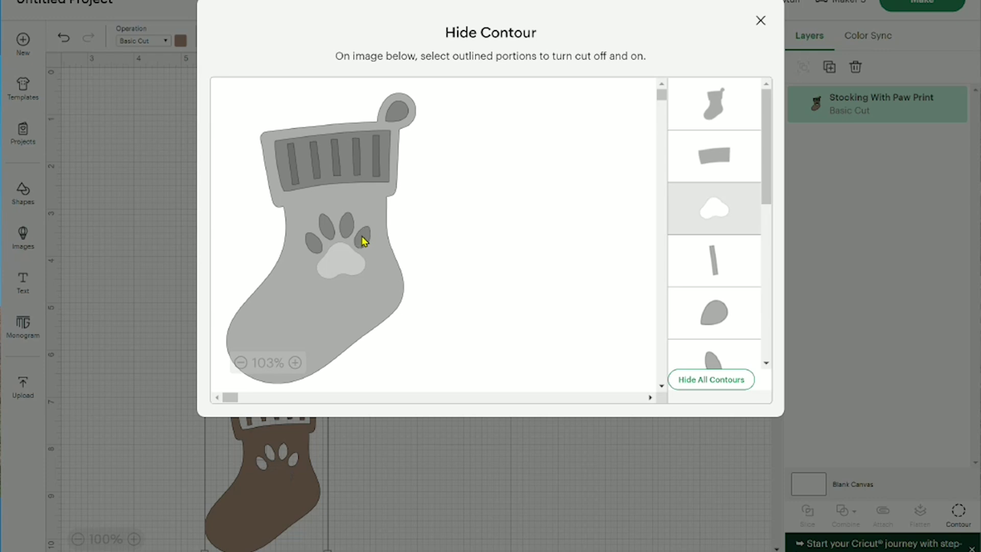
pyautogui.click(350, 230)
pyautogui.click(328, 229)
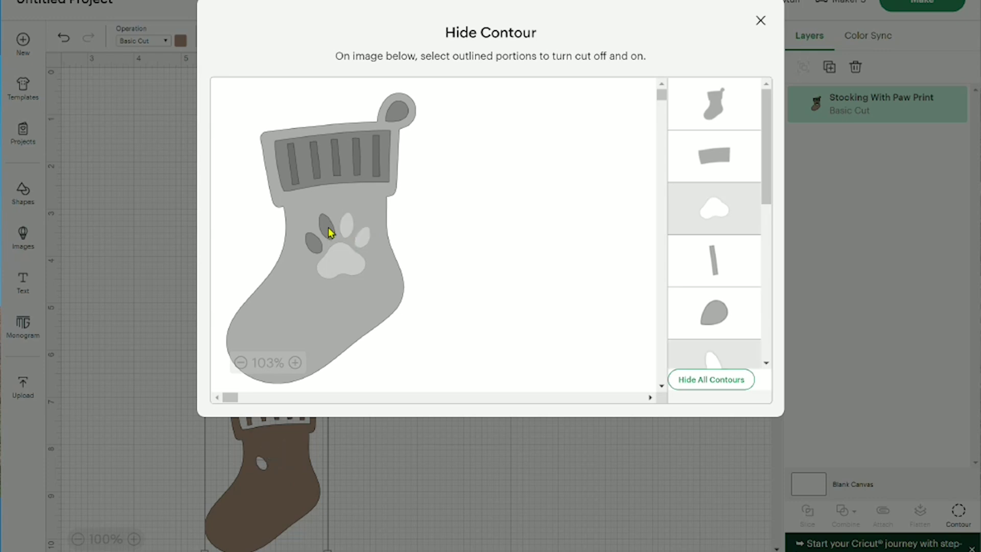
pyautogui.click(313, 245)
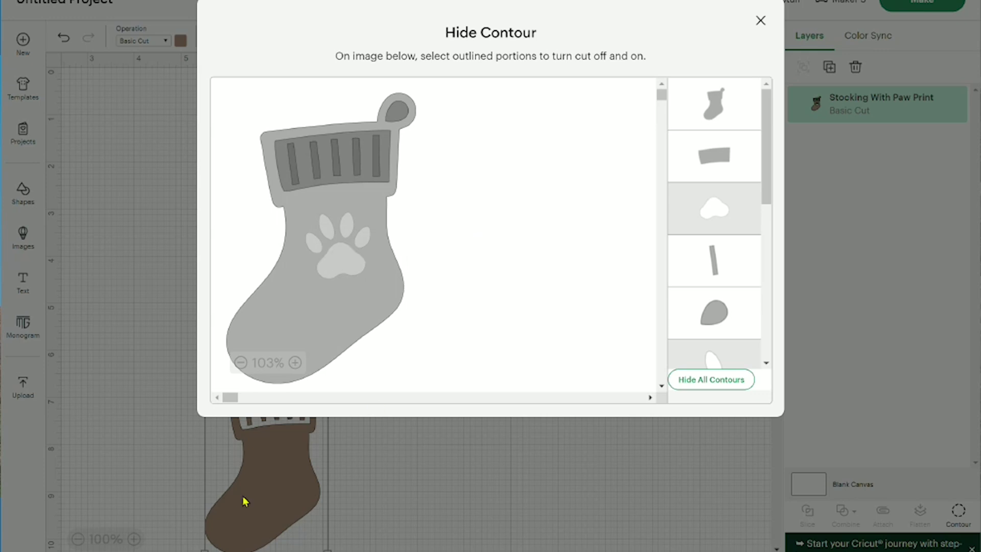
pyautogui.click(760, 20)
pyautogui.moveTo(275, 456); pyautogui.dragTo(434, 225)
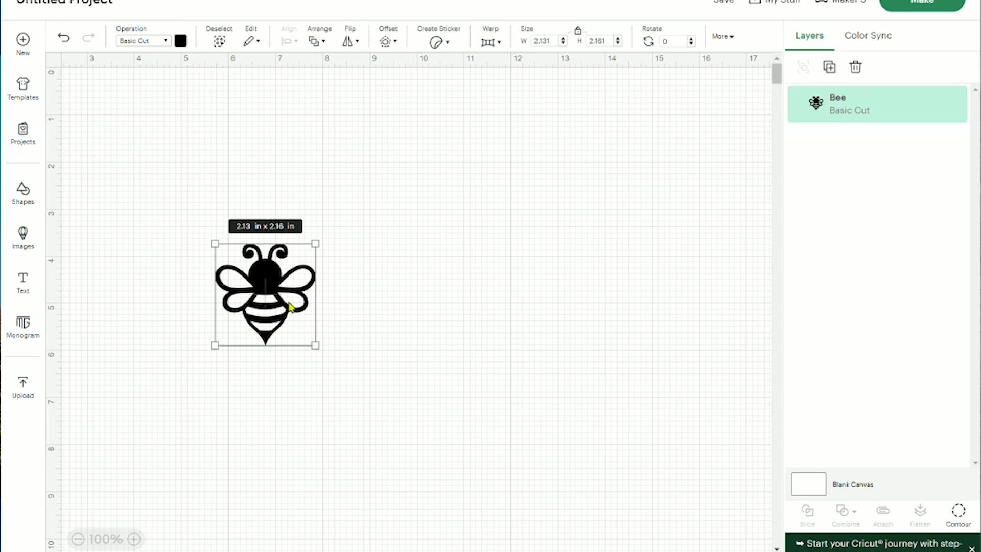
# Duplicate the black bee and place the original and its copy side by side lower on the canvas.
pyautogui.hotkey('ctrl', 'd')
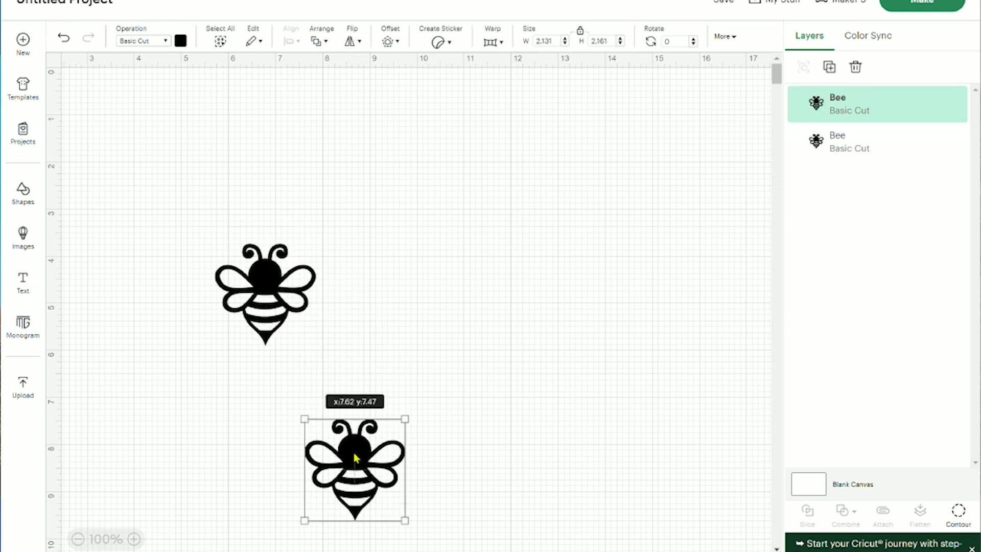
pyautogui.moveTo(268, 283); pyautogui.dragTo(219, 490)
pyautogui.click(323, 495)
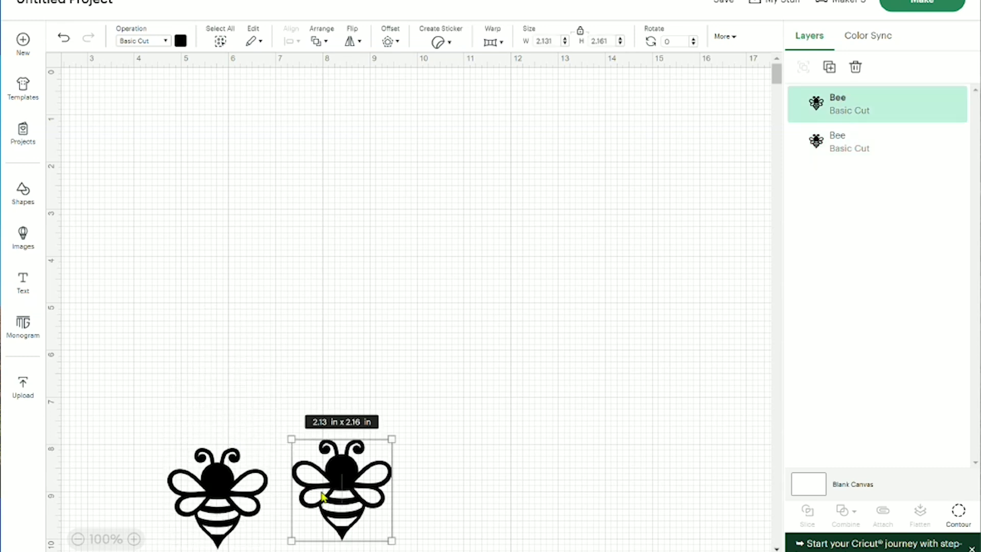
# Use Contour on the bee copy to hide the body outline and the three stripes, keeping only the four wing shapes.
pyautogui.click(958, 511)
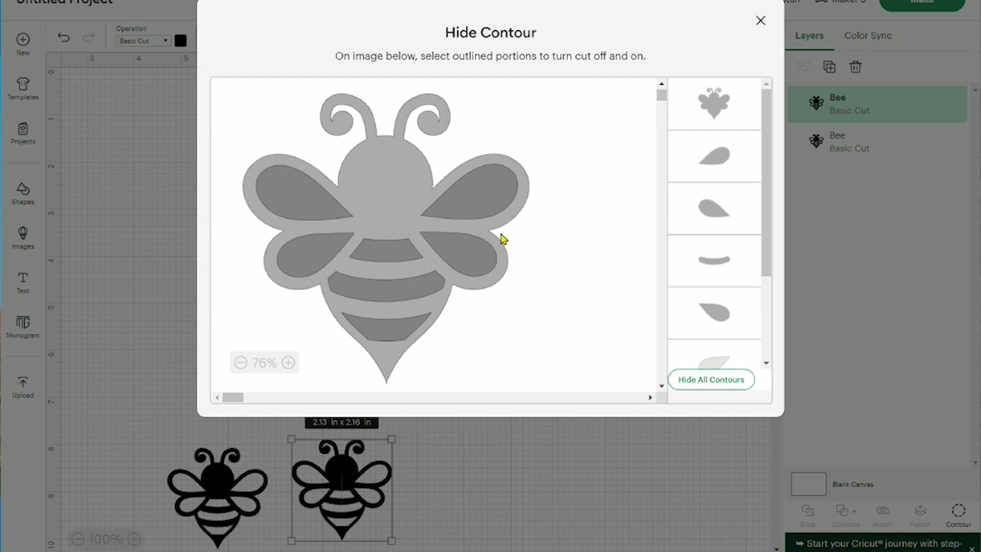
pyautogui.click(387, 190)
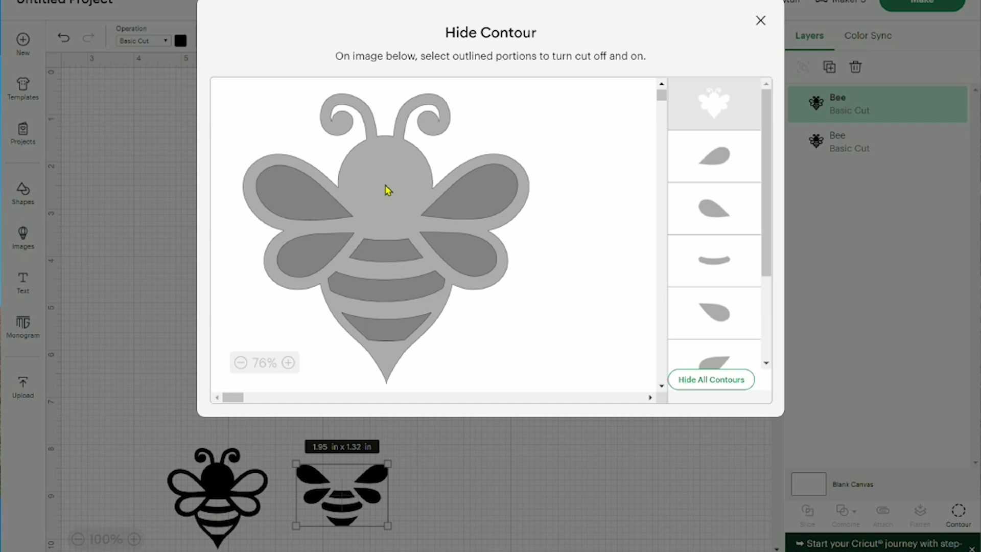
pyautogui.click(390, 250)
pyautogui.click(391, 302)
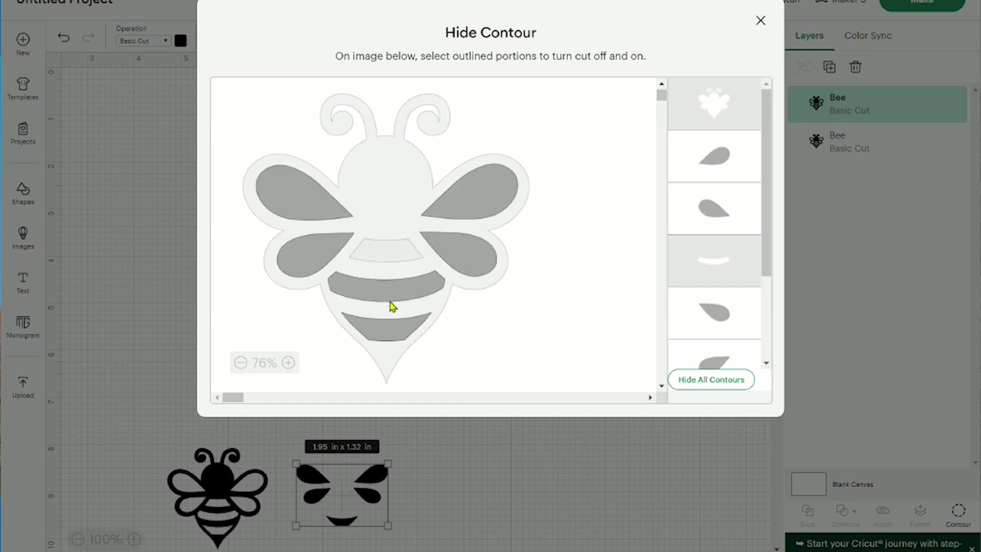
pyautogui.click(389, 334)
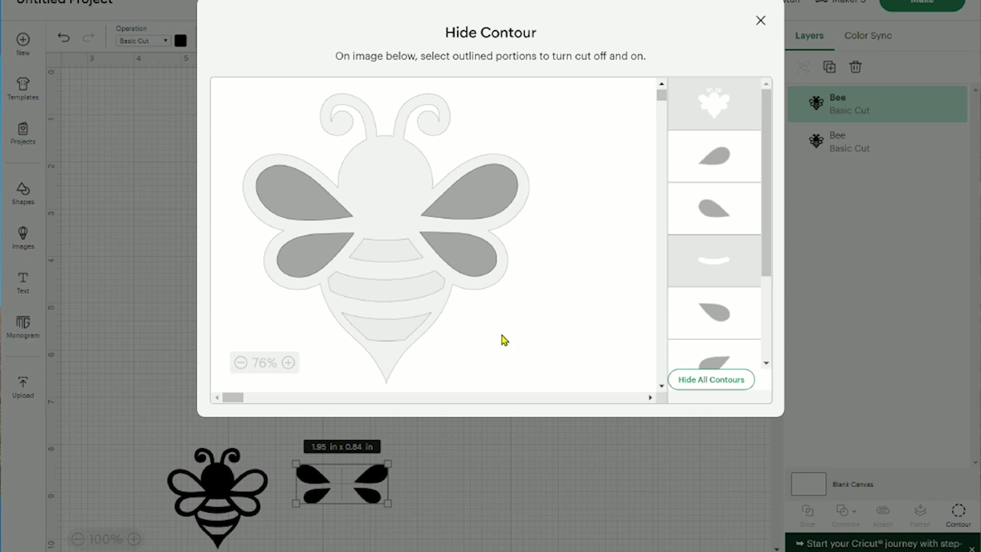
pyautogui.click(760, 21)
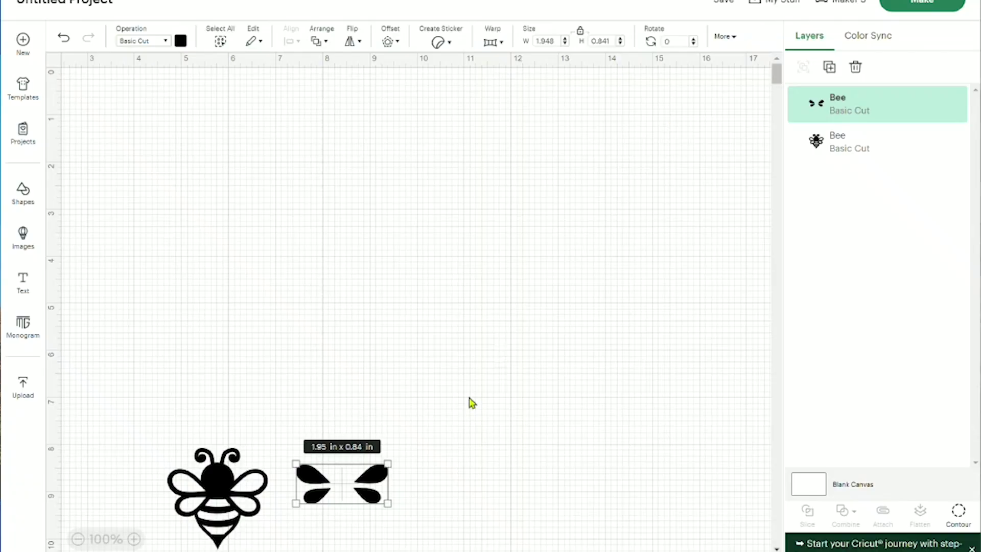
# Recolor the bee's wing shapes light blue.
pyautogui.click(180, 40)
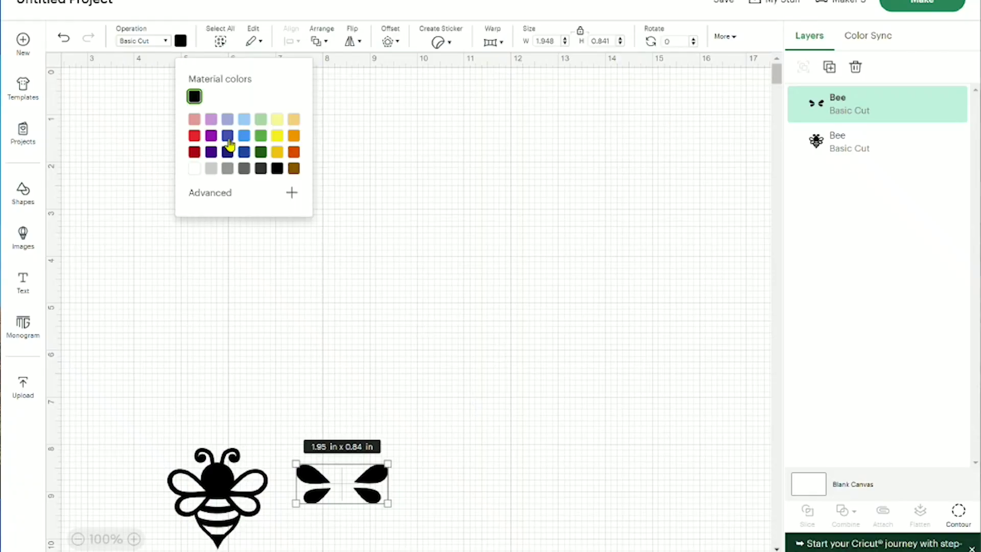
pyautogui.click(244, 137)
pyautogui.click(393, 333)
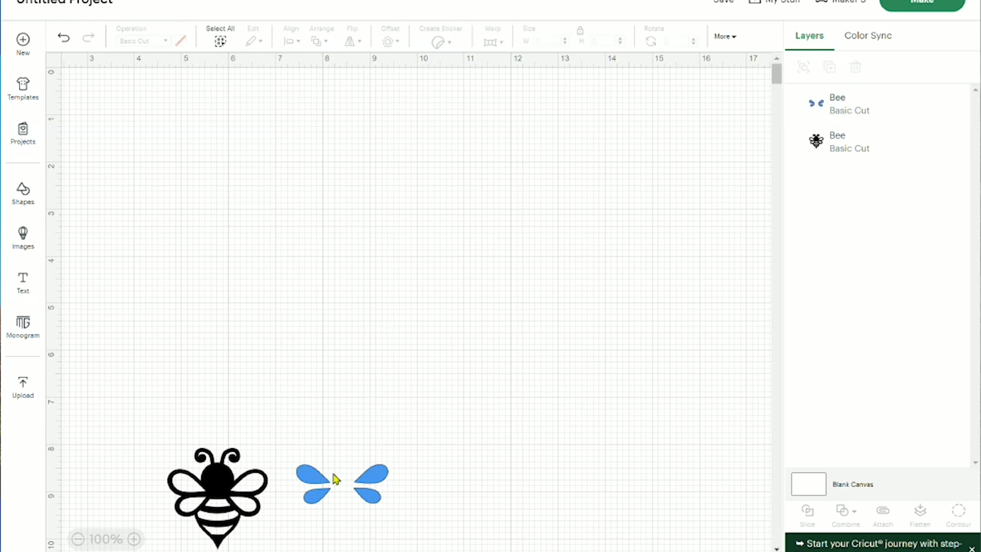
pyautogui.click(334, 478)
# Duplicate the complete black bee and place the copy to the right of the blue wings.
pyautogui.click(247, 492)
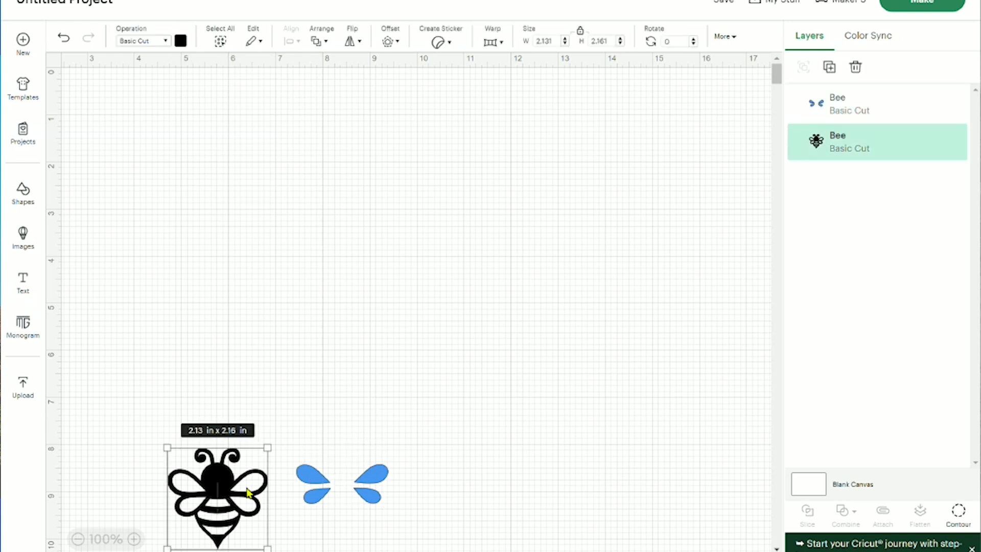
pyautogui.hotkey('ctrl', 'd')
pyautogui.moveTo(246, 488); pyautogui.dragTo(477, 469)
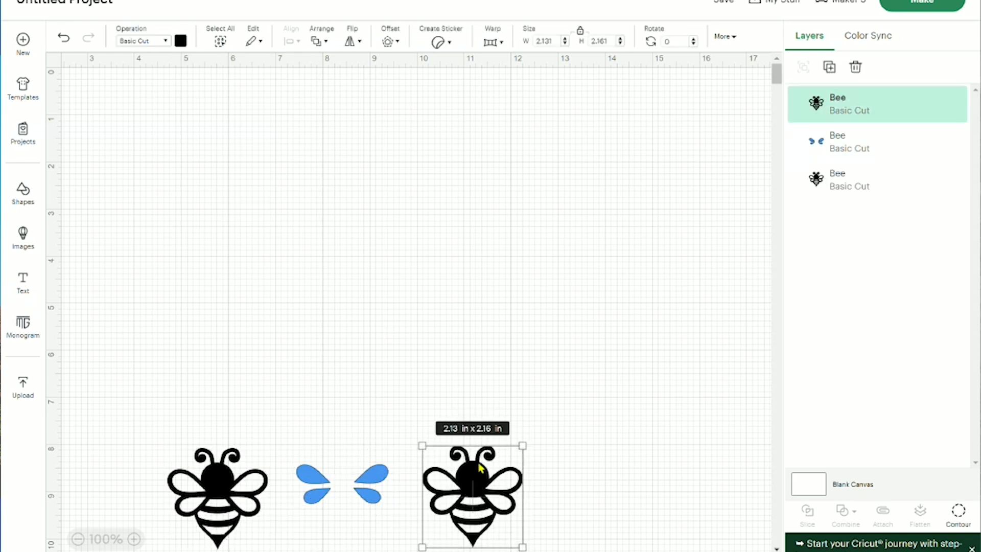
# Use Contour on the new bee copy to hide all four wing cutouts and three stripe cutouts, and recolor the solid bee golden yellow.
pyautogui.click(956, 515)
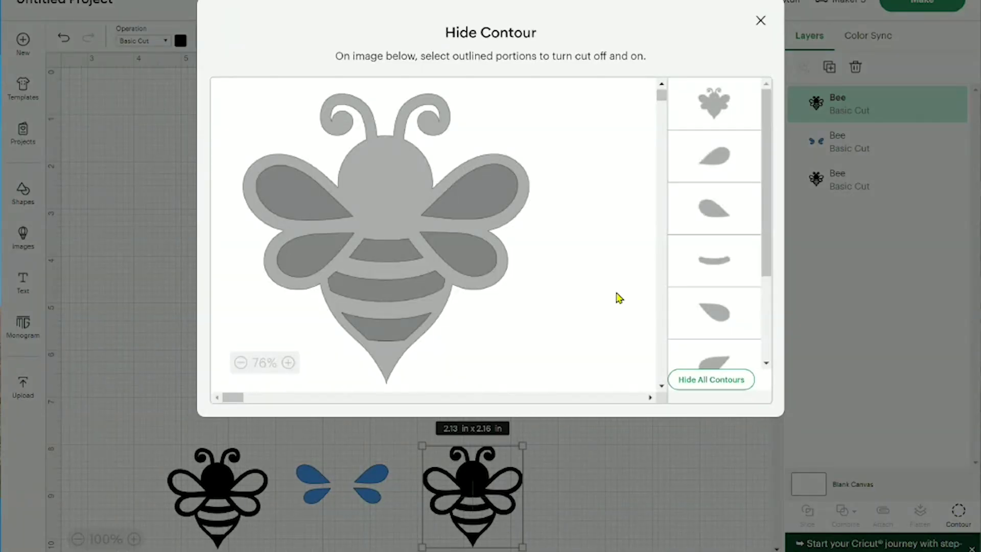
pyautogui.click(473, 258)
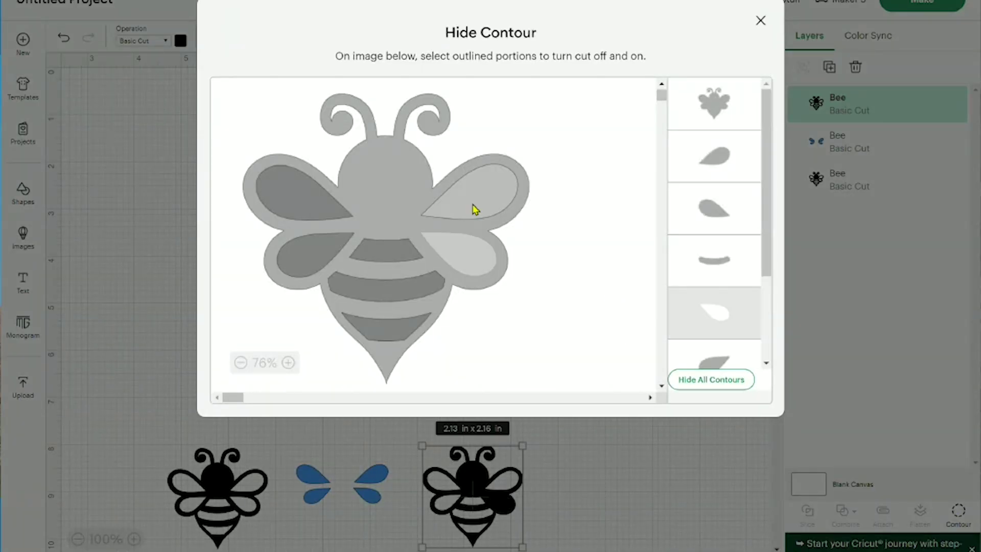
pyautogui.click(473, 207)
pyautogui.click(285, 210)
pyautogui.click(311, 267)
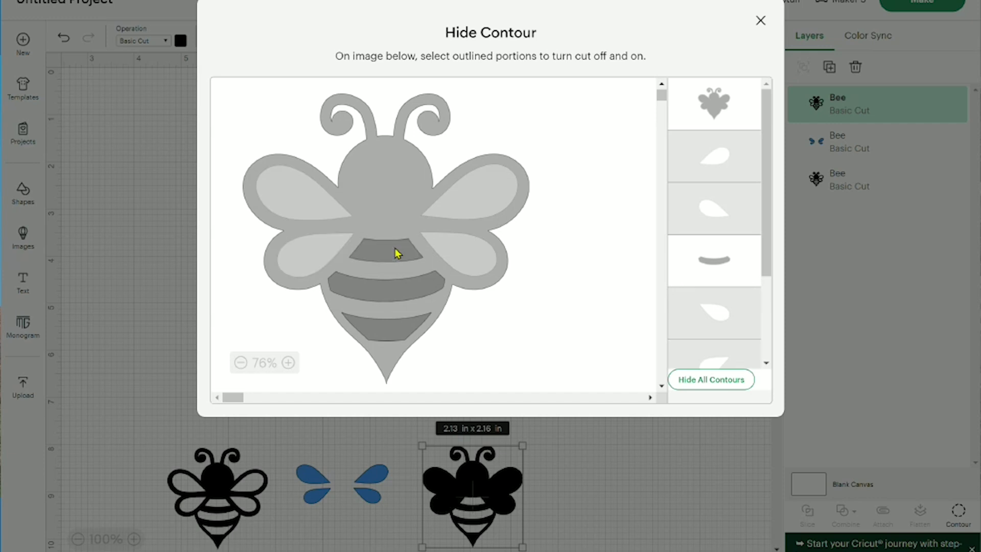
pyautogui.click(395, 279)
pyautogui.click(395, 296)
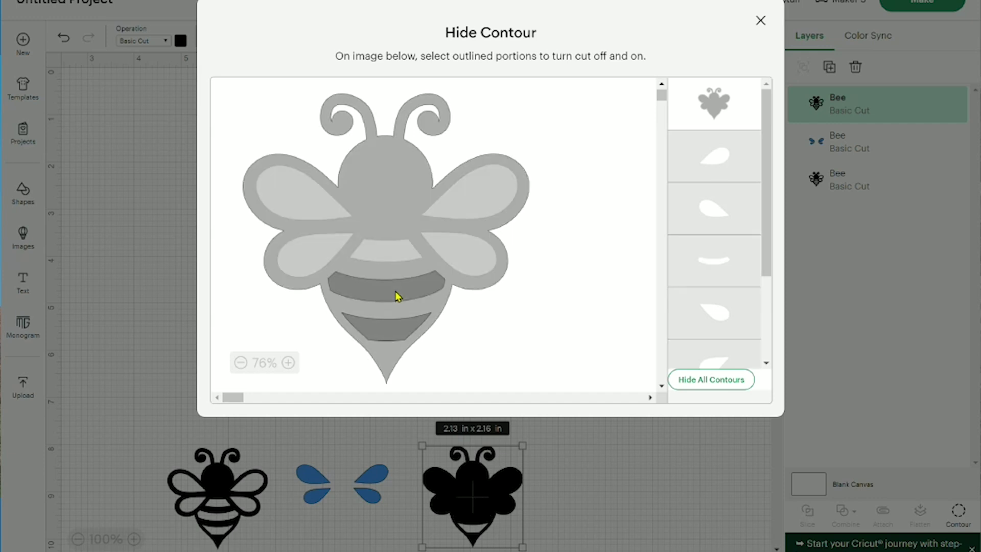
pyautogui.click(394, 336)
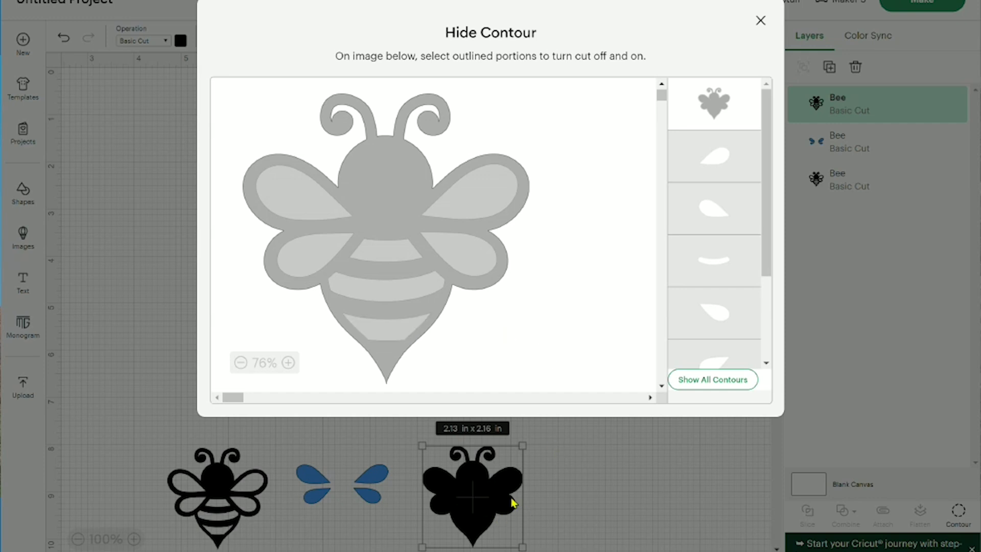
pyautogui.click(760, 21)
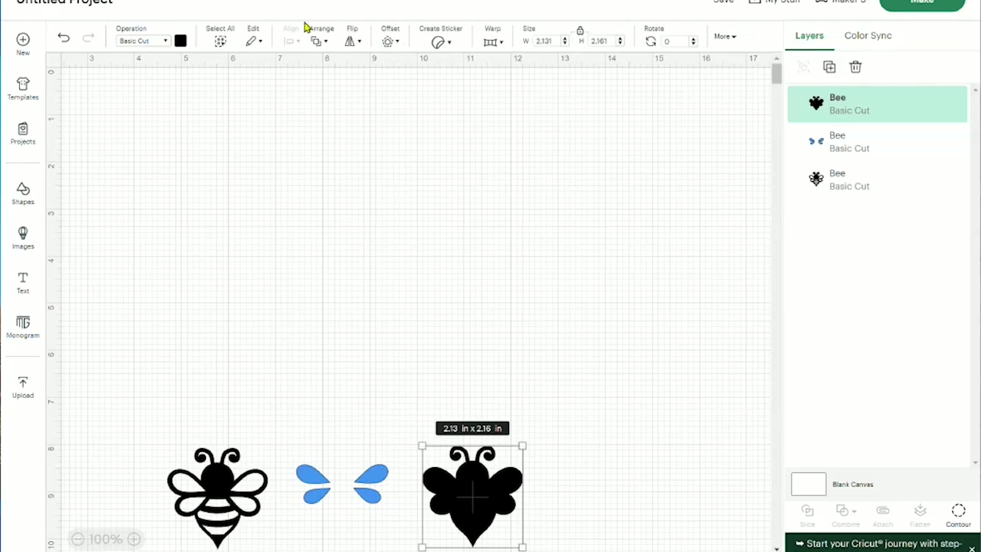
pyautogui.click(180, 41)
pyautogui.click(277, 152)
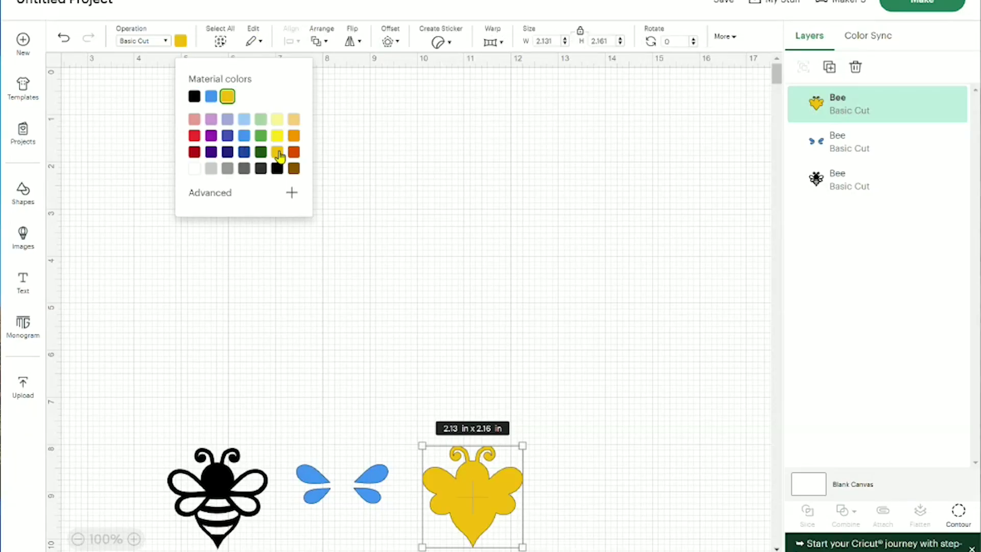
# Move the three bee layers up the canvas, stack the blue wings and golden bee on the black bee, and send the golden layer to the back.
pyautogui.moveTo(480, 506); pyautogui.dragTo(514, 274)
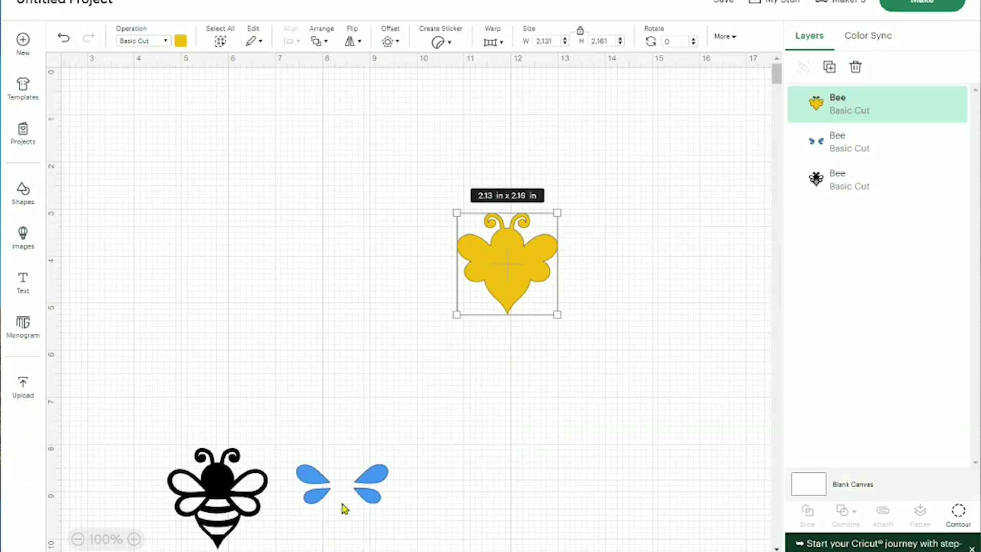
pyautogui.moveTo(368, 491); pyautogui.dragTo(649, 226)
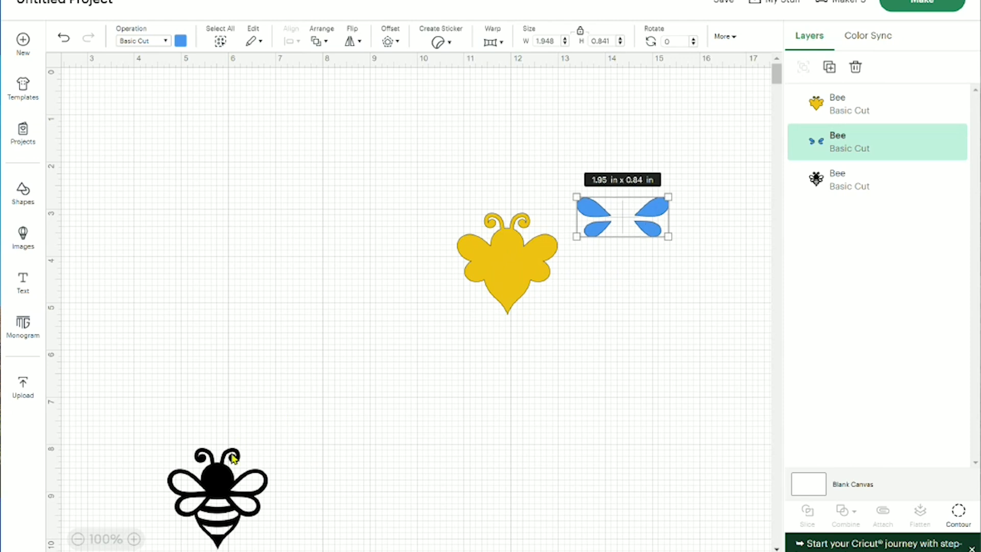
pyautogui.moveTo(232, 458); pyautogui.dragTo(396, 192)
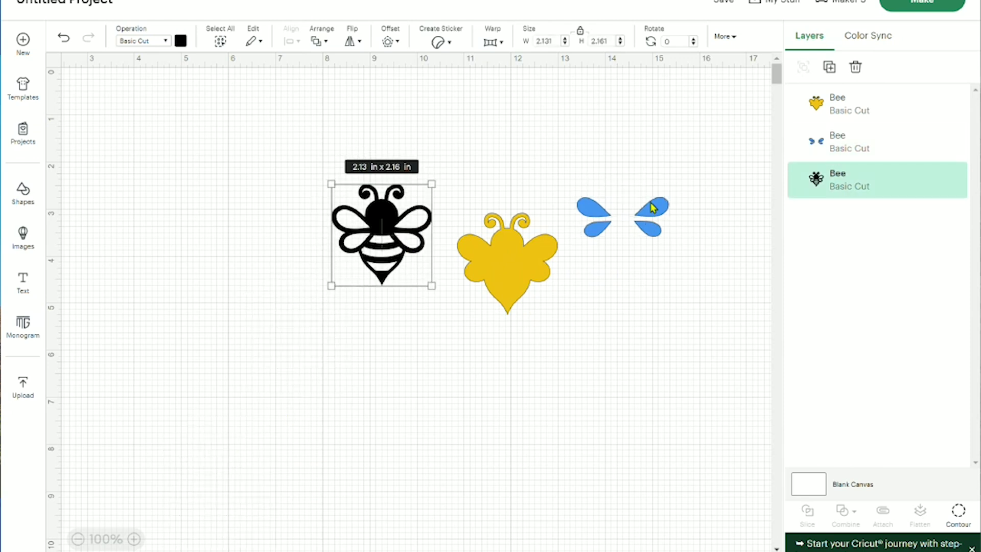
pyautogui.moveTo(653, 228); pyautogui.dragTo(415, 243)
pyautogui.moveTo(521, 296); pyautogui.dragTo(397, 268)
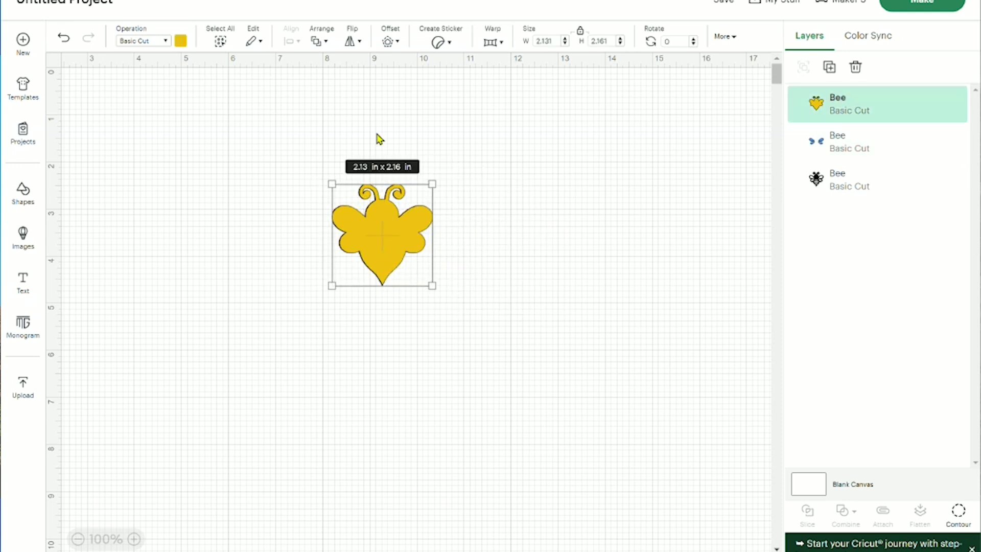
pyautogui.click(322, 44)
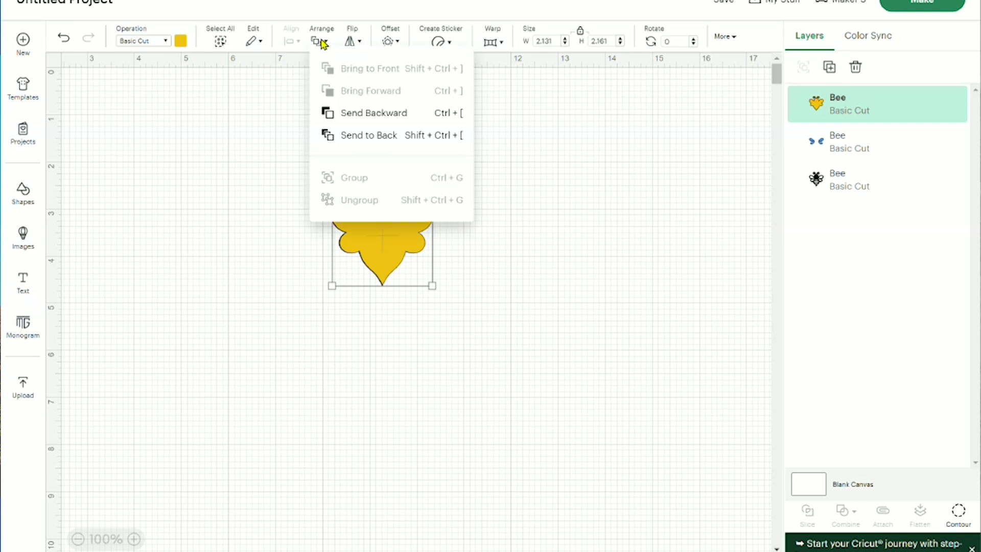
pyautogui.click(356, 136)
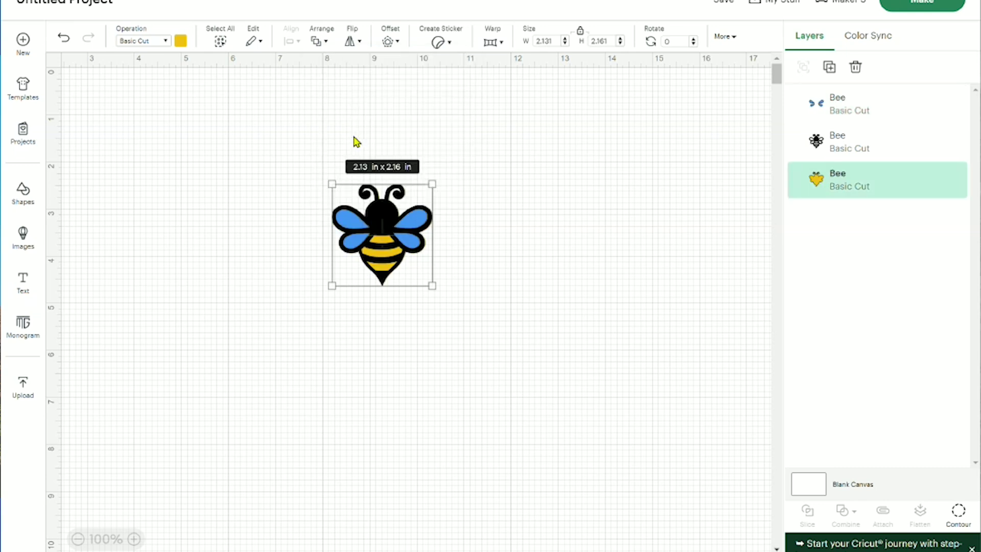
pyautogui.click(490, 247)
# Enlarge all three bee layers together to about 4.71 x 4.75 in and center them on the visible canvas.
pyautogui.moveTo(299, 182); pyautogui.dragTo(497, 310)
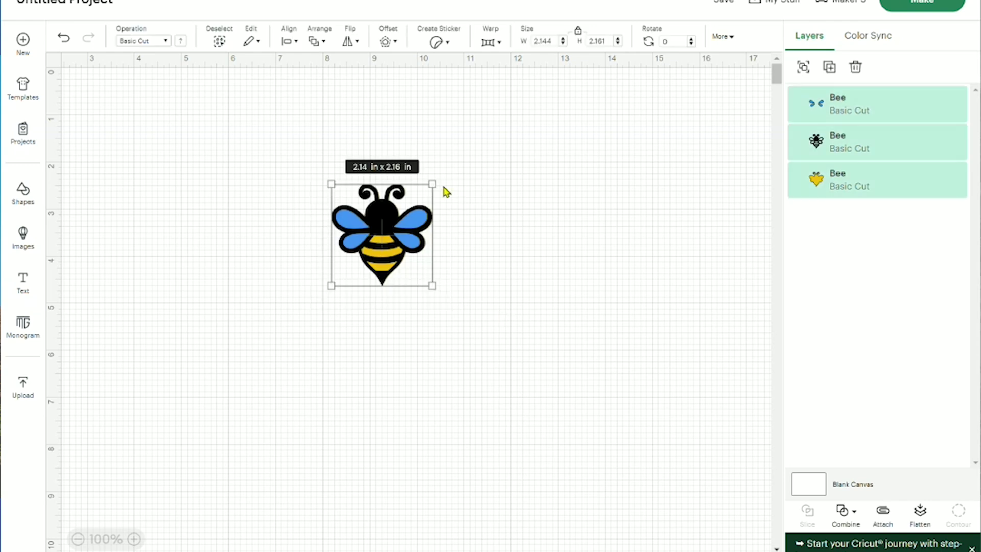
pyautogui.moveTo(434, 183); pyautogui.dragTo(555, 66)
pyautogui.moveTo(477, 141); pyautogui.dragTo(442, 274)
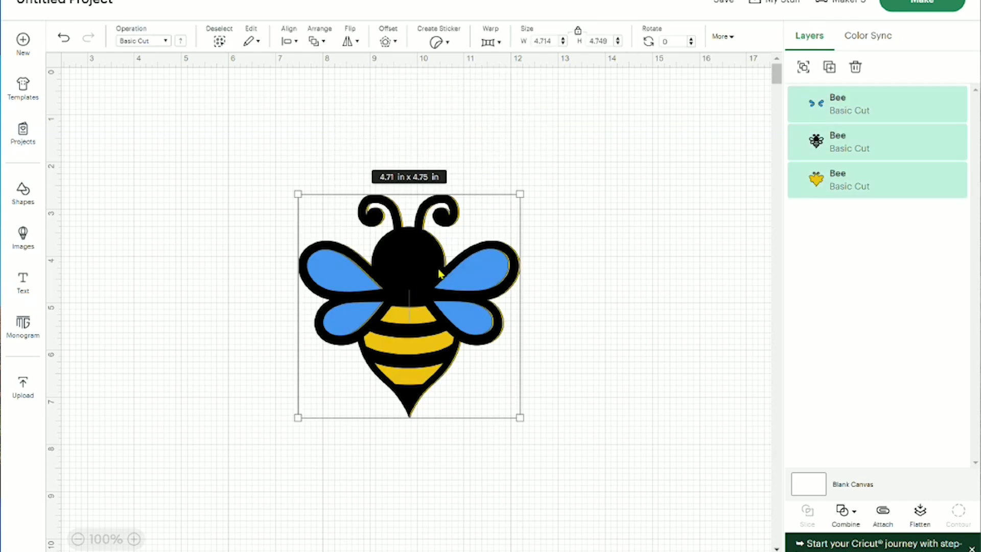
# Nudge the black bee layer slightly to the right so it covers the golden edges showing around its outline.
pyautogui.click(624, 276)
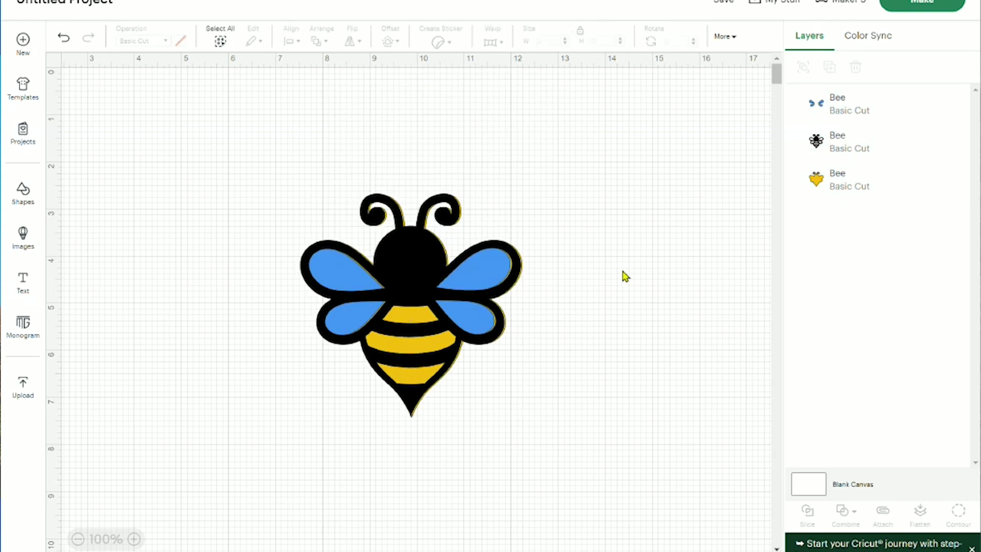
pyautogui.click(436, 257)
pyautogui.click(432, 195)
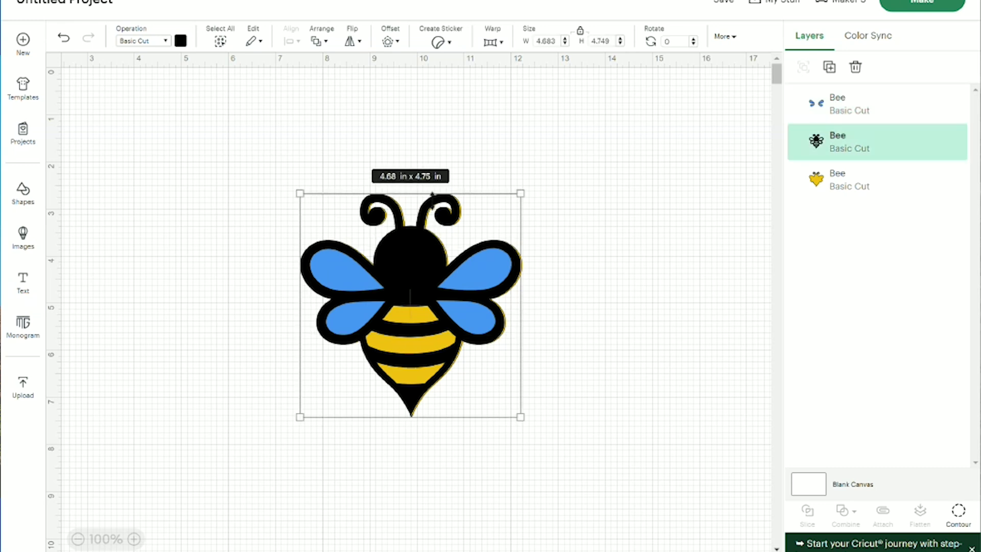
pyautogui.moveTo(432, 194); pyautogui.dragTo(434, 194)
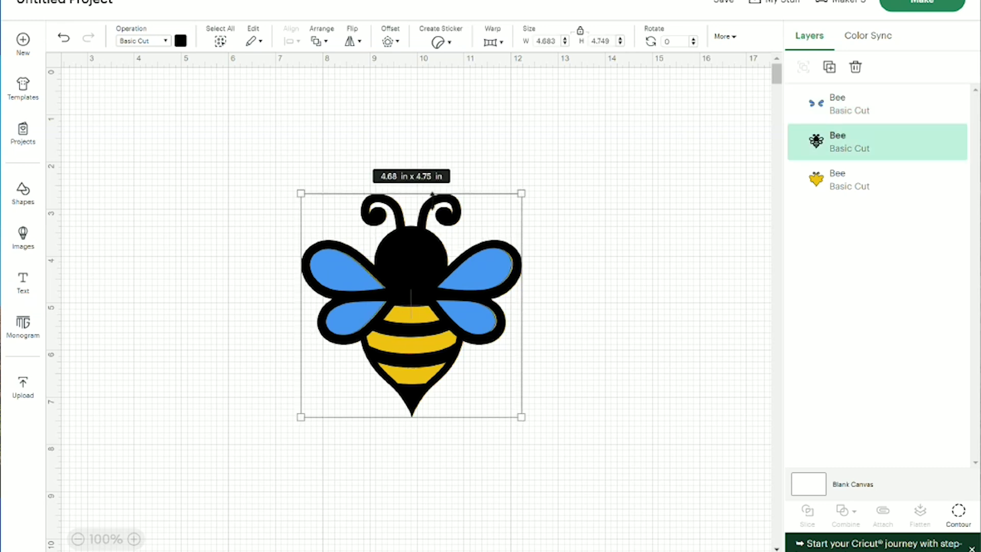
pyautogui.click(583, 261)
pyautogui.click(488, 271)
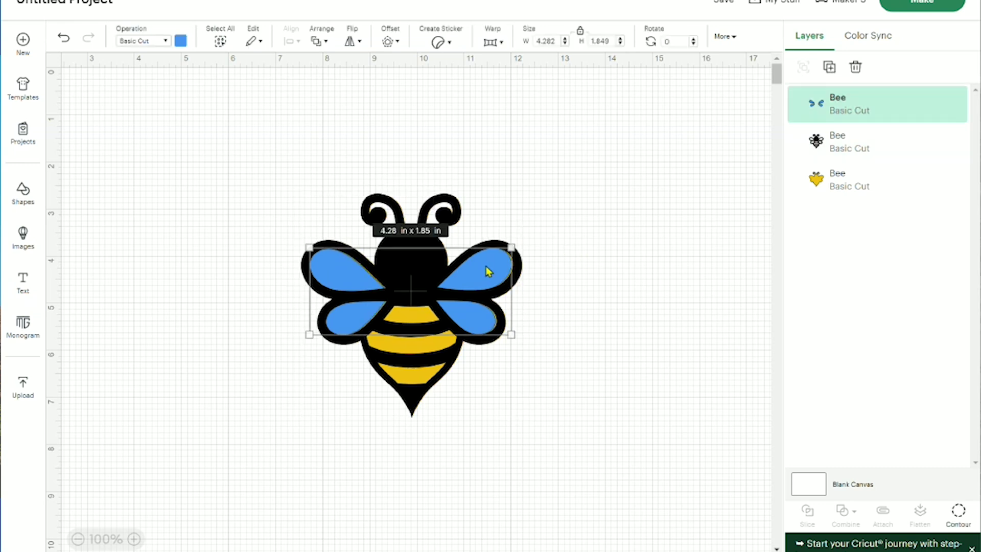
pyautogui.click(642, 138)
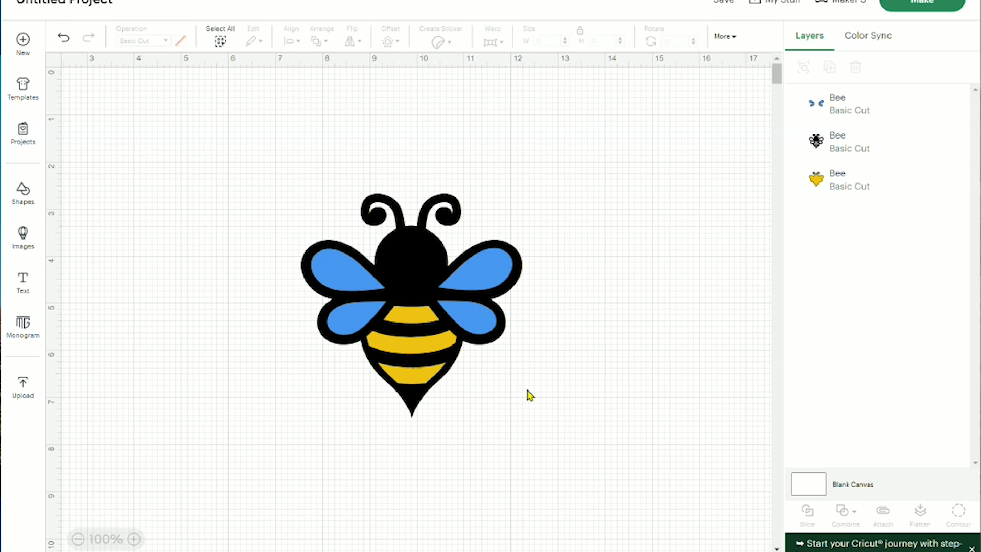
# Delete all three bee layers to clear the canvas.
pyautogui.hotkey('ctrl', 'a')
pyautogui.press('Delete')
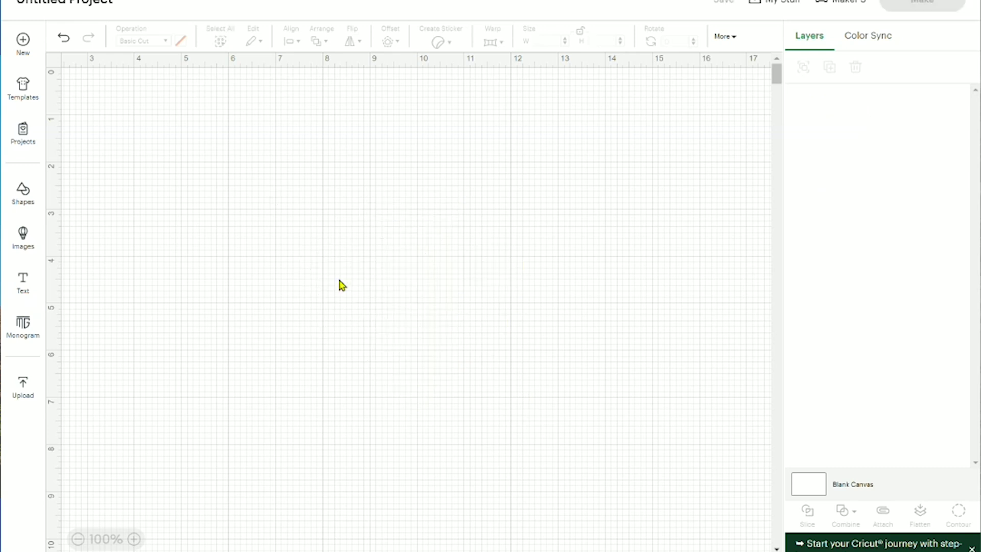